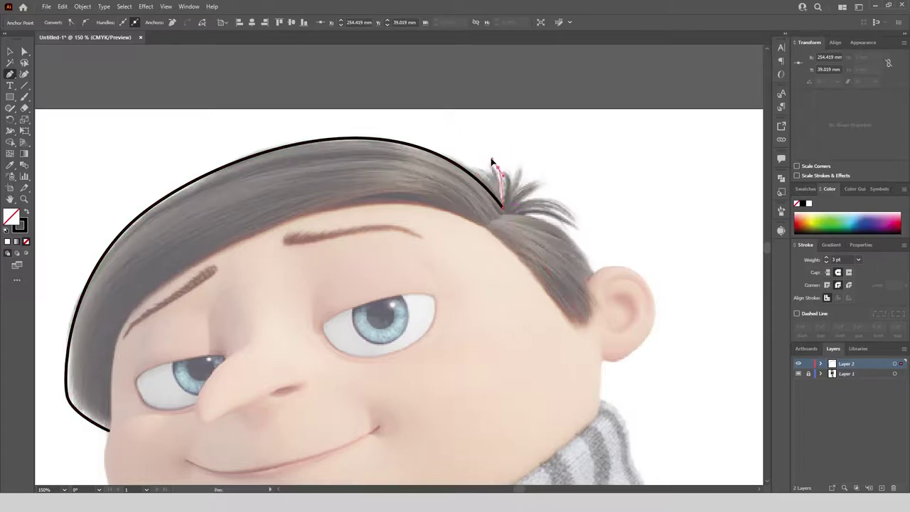
Step: Trace the spiky hair tufts at the crown with the Pen tool, continuing the open hair outline
left_click_drag(520, 202, 521, 237)
left_click(521, 198)
left_click_drag(576, 227, 583, 264)
left_click(576, 228)
left_click_drag(523, 215, 493, 222)
left_click(523, 216)
Step: Continue the hair outline down the back of the head, past the ear notch and around the sideburn tip
left_click_drag(592, 271, 609, 319)
left_click(592, 272)
scroll(598, 278, "up", 2)
left_click_drag(574, 282, 575, 288)
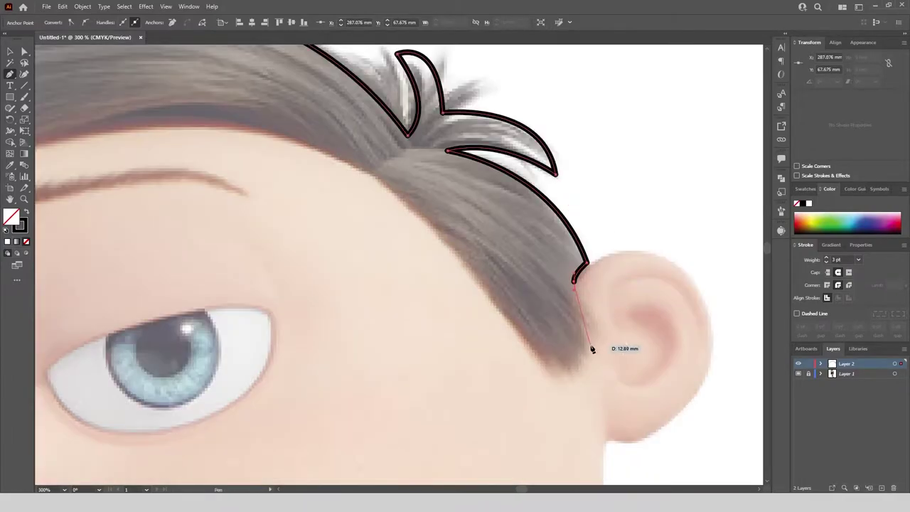
left_click(549, 378)
scroll(455, 299, "down", 3)
Step: Trace the hairline across the forehead and down the temple, and close the hair outline at its starting point
left_click_drag(428, 260, 398, 242)
left_click(428, 261)
scroll(421, 252, "up", 2)
left_click_drag(237, 240, 84, 264)
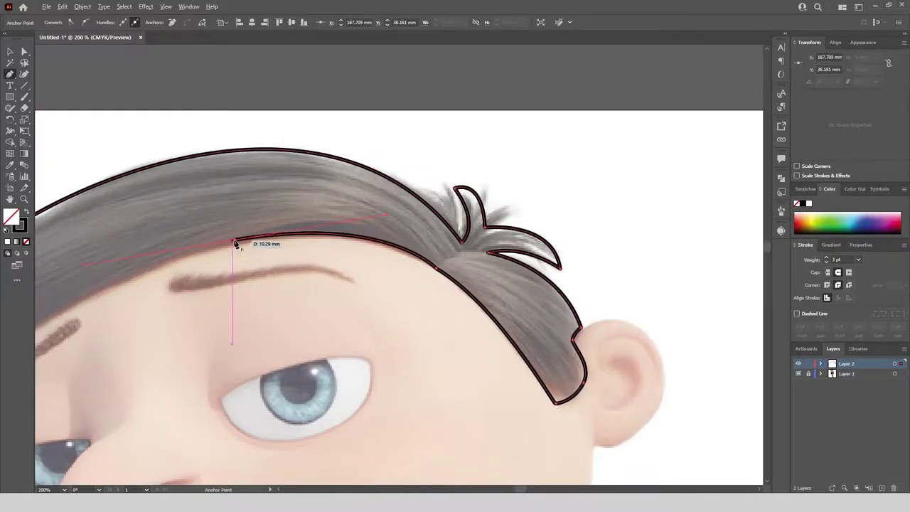
left_click(237, 240)
scroll(399, 179, "down", 3)
scroll(274, 231, "up", 2)
left_click_drag(195, 310, 183, 348)
left_click(190, 390)
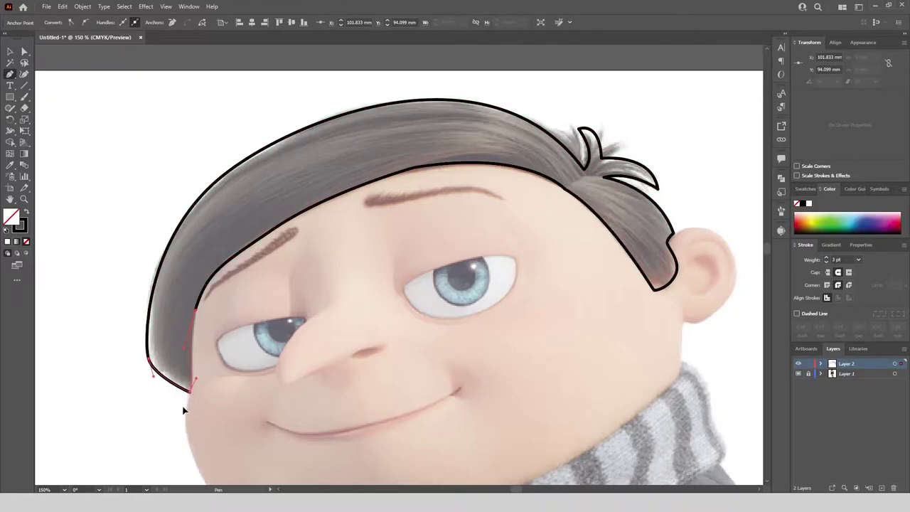
Step: Trace the smile as an open curved path from one mouth corner to the other
scroll(230, 213, "down", 1)
scroll(245, 370, "up", 2)
left_click(265, 341)
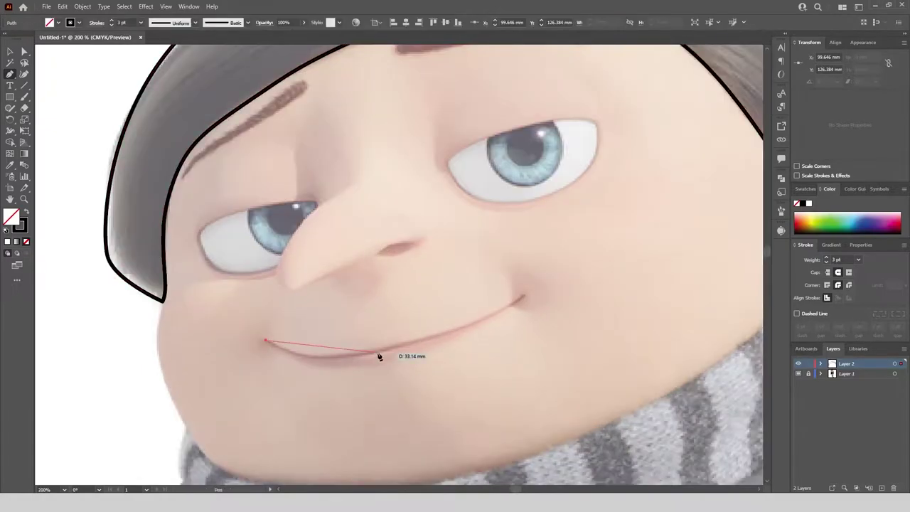
left_click_drag(466, 337, 465, 337)
left_click_drag(533, 287, 533, 286)
key("Escape")
Step: Trace the outline of the fully visible eye as a closed path along its upper lid and lower curve
scroll(403, 227, "down", 1)
scroll(552, 123, "up", 2)
left_click(301, 225)
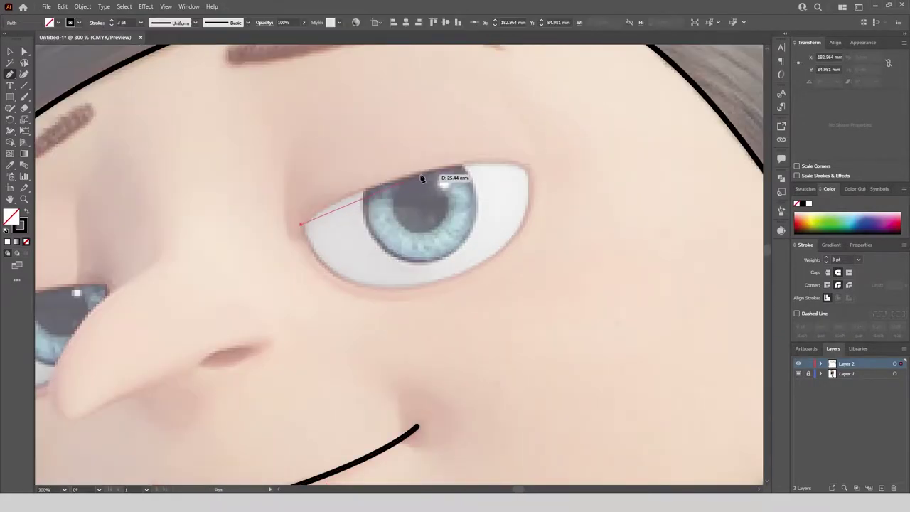
left_click_drag(527, 166, 535, 172)
mouse_move(503, 247)
left_mouse_down()
mouse_move(480, 281)
mouse_move(470, 272)
left_mouse_up()
left_click_drag(371, 287, 317, 274)
left_click(302, 226)
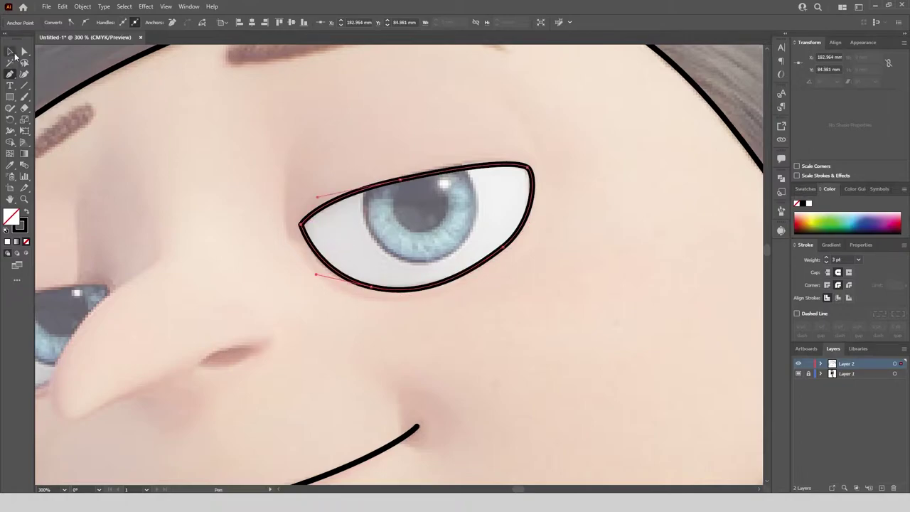
Step: Draw a circle of about 22 mm around this eye's iris and trim off the part above the eyelid with Shape Builder
key("a")
left_click_drag(10, 97, 50, 120)
left_click_drag(418, 204, 474, 231)
key("v")
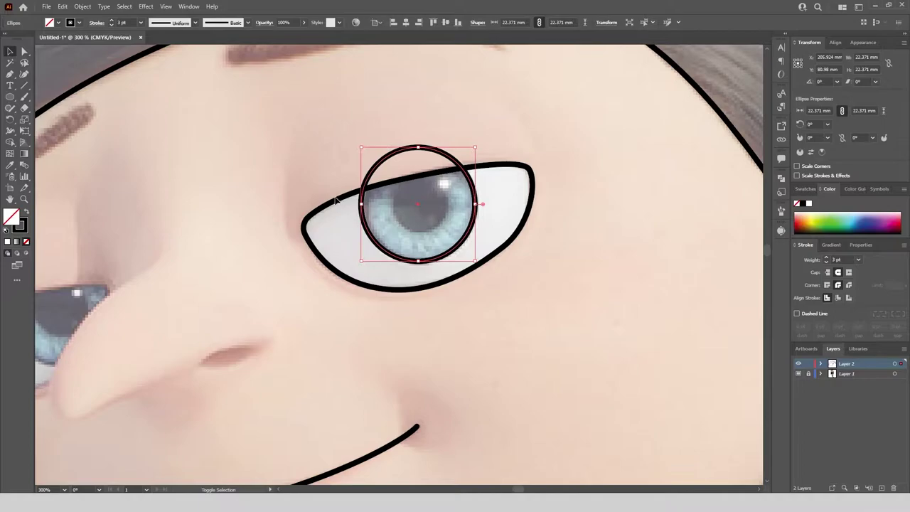
left_click(412, 177, "shift")
key("shift+m")
left_click(408, 166, "alt")
Step: Draw a circle of about 11 mm over the pupil inside the trimmed iris
left_click(10, 98)
scroll(433, 204, "up", 1)
left_click_drag(414, 203, 452, 214)
scroll(440, 104, "down", 2)
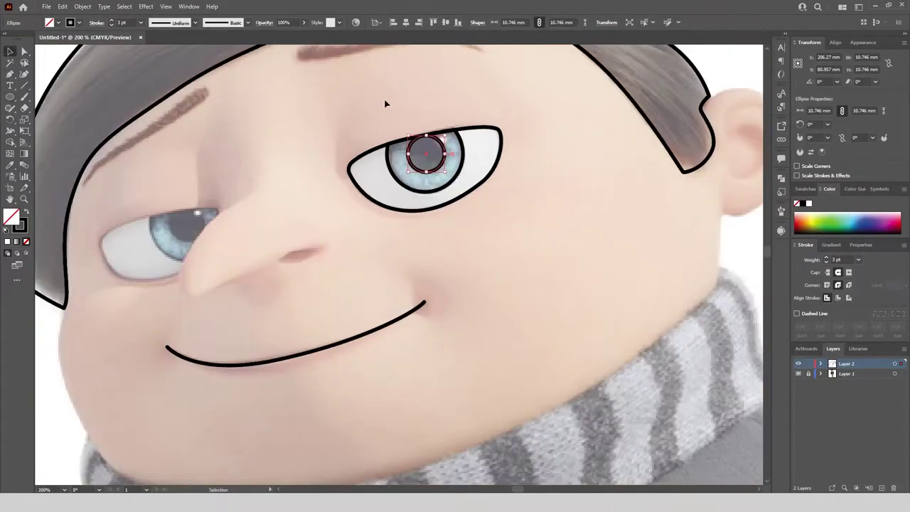
left_click(611, 128)
Step: Trace the nose as an open path from the bridge around the tip and along the underside to the nostril curve
scroll(611, 128, "down", 1)
scroll(327, 173, "up", 1)
left_click(10, 74)
scroll(354, 170, "up", 1)
left_click(342, 169)
left_click_drag(326, 191, 256, 278)
left_click_drag(338, 304, 350, 298)
left_click_drag(412, 262, 428, 226)
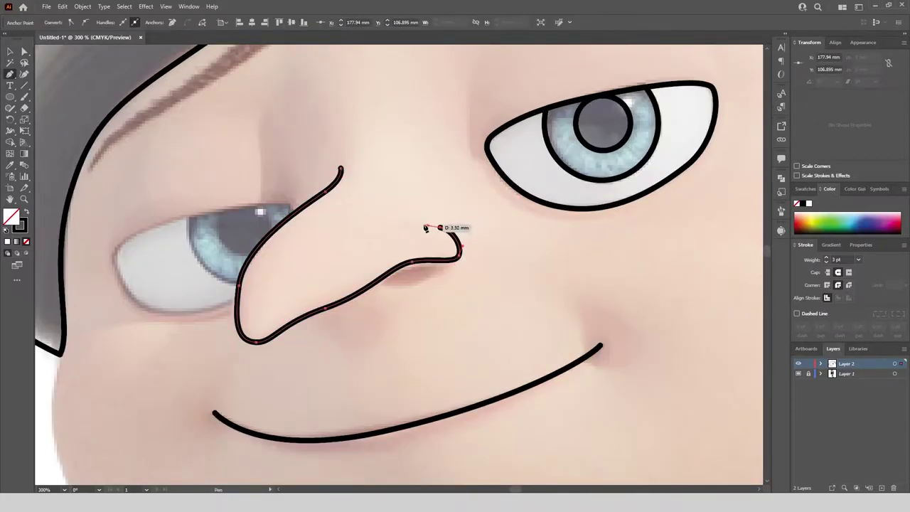
scroll(483, 225, "down", 3)
left_click(10, 51)
left_click(507, 240)
Step: Trace the eye partly hidden by the nose, ending its open path at the nose outline
scroll(411, 213, "up", 3)
left_click(10, 74)
scroll(277, 270, "up", 1)
left_click(270, 283)
left_click_drag(349, 233, 423, 210)
left_click_drag(503, 211, 510, 229)
left_click_drag(347, 359, 351, 365)
left_click_drag(436, 334, 463, 322)
scroll(435, 247, "down", 1)
left_click(10, 51)
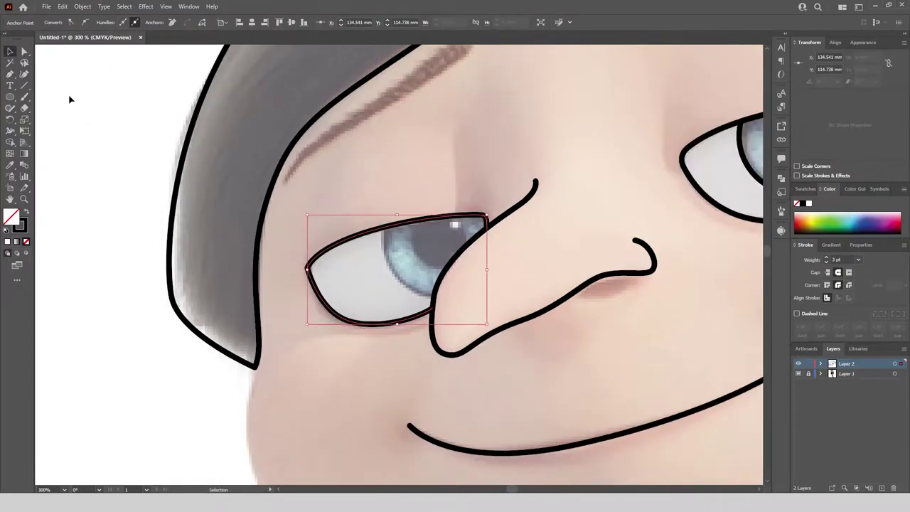
left_click(69, 95)
Step: Draw a circle around the iris of the eye beside the nose
left_click(10, 97)
scroll(514, 302, "up", 2)
left_click_drag(363, 176, 474, 212)
Step: Use Shape Builder on the iris circle, eye and nose paths to remove the parts above the eyelid and over the nose
left_click(10, 51)
left_click(244, 122)
left_click(263, 138)
left_click(252, 151, "shift")
left_click(400, 213, "shift")
key("shift+m")
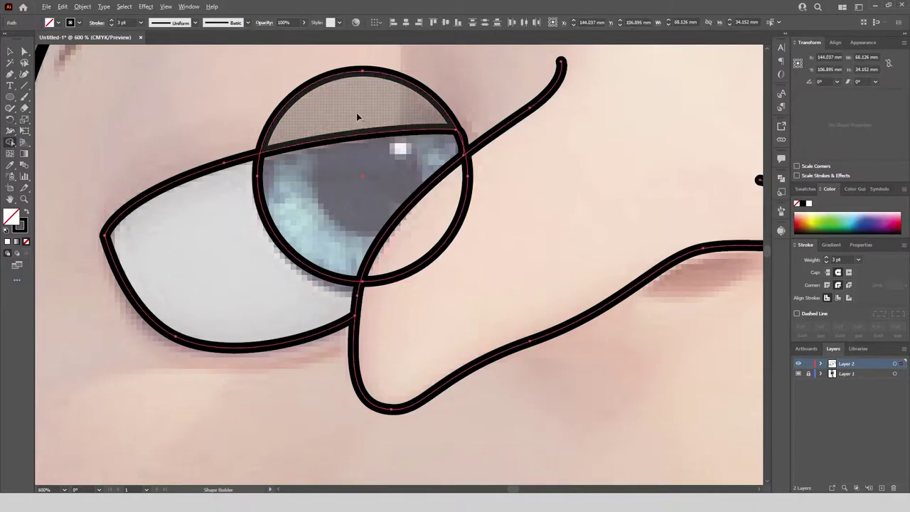
left_click(358, 113, "alt")
left_click(455, 210, "alt")
key("v")
left_click(480, 91)
Step: Draw a circle of about 9 mm over the pupil of the eye beside the nose
scroll(480, 93, "down", 1)
scroll(480, 92, "up", 1)
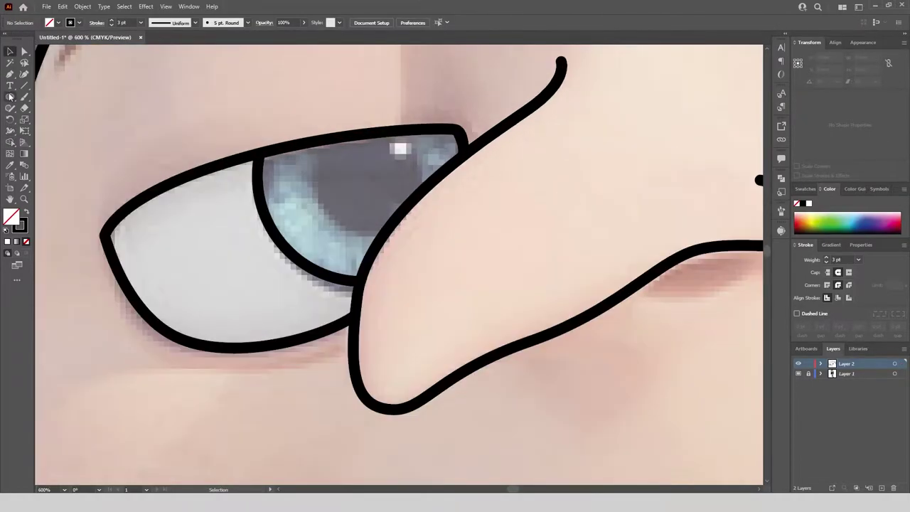
key("l")
scroll(480, 92, "up", 1)
left_click_drag(375, 177, 435, 236)
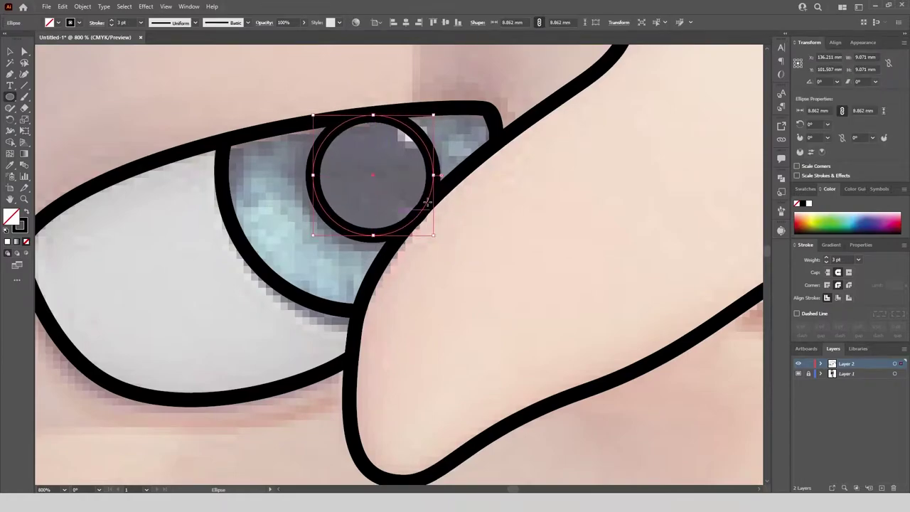
scroll(367, 106, "down", 1)
key("v")
left_click(114, 88)
Step: Trace the eyebrow above the fully visible eye as a single open curve with the Pen tool
scroll(114, 88, "down", 4)
scroll(371, 74, "up", 2)
scroll(427, 178, "up", 2)
key("p")
left_click(476, 220)
left_click_drag(369, 203, 266, 234)
left_click(205, 224)
key("v")
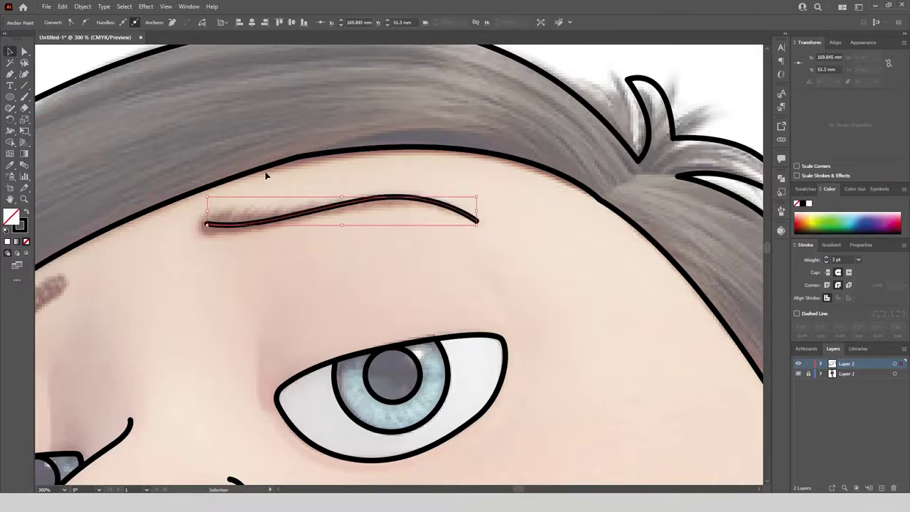
Step: Give this eyebrow path a tapered width profile and a heavier stroke weight
left_click(194, 23)
left_click(174, 82)
left_click(827, 257)
left_click(827, 257)
scroll(599, 110, "down", 2)
left_click(427, 200)
Step: Trace the eyebrow next to the front hairline as an open curve from its outer tip to its inner end
scroll(372, 218, "up", 1)
left_click(10, 74)
scroll(242, 272, "up", 2)
left_click(148, 288)
left_click_drag(210, 226, 270, 198)
left_click_drag(420, 73, 419, 73)
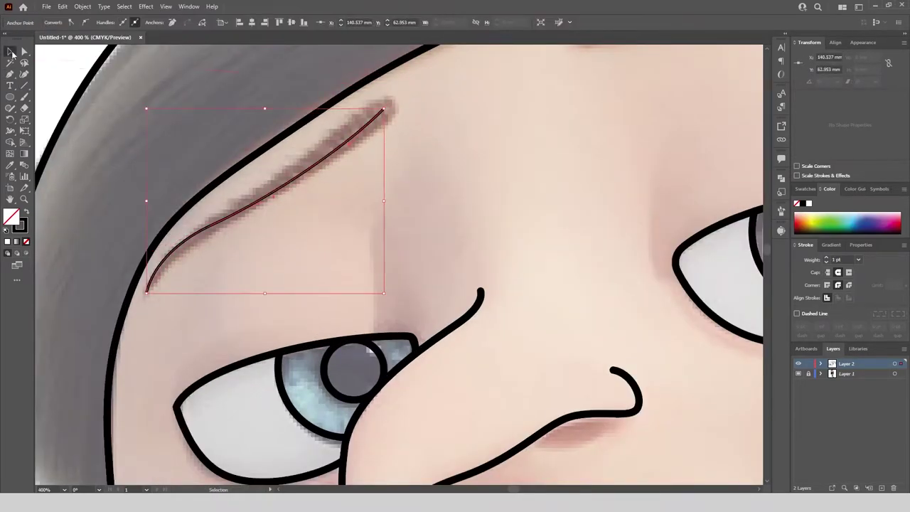
left_click(10, 52)
Step: Apply the tapered width profile to the second eyebrow and set its stroke weight to 7 pt
left_click(195, 23)
left_click(174, 57)
left_click(828, 257)
left_click(827, 257)
left_click(827, 258)
left_click(827, 258)
scroll(718, 270, "down", 1)
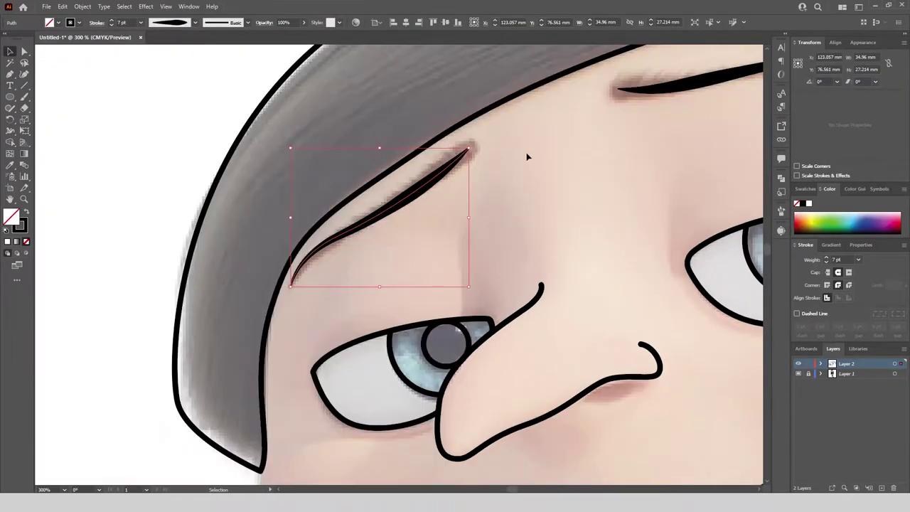
left_click(527, 157)
Step: Trace the outer edge of the ear with the Pen tool from the hair outline down around the earlobe
scroll(367, 86, "down", 2)
scroll(330, 120, "down", 3)
scroll(667, 251, "up", 3)
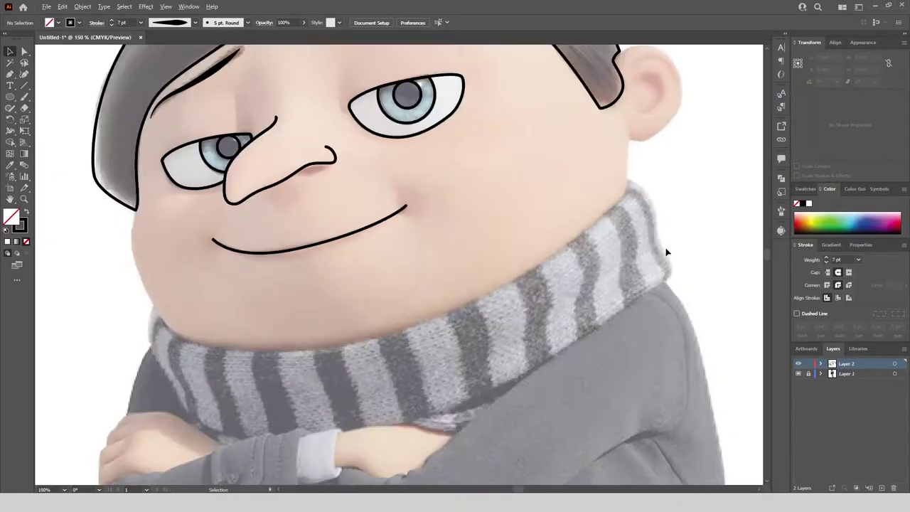
left_click(10, 75)
scroll(481, 199, "up", 4)
left_click(401, 253)
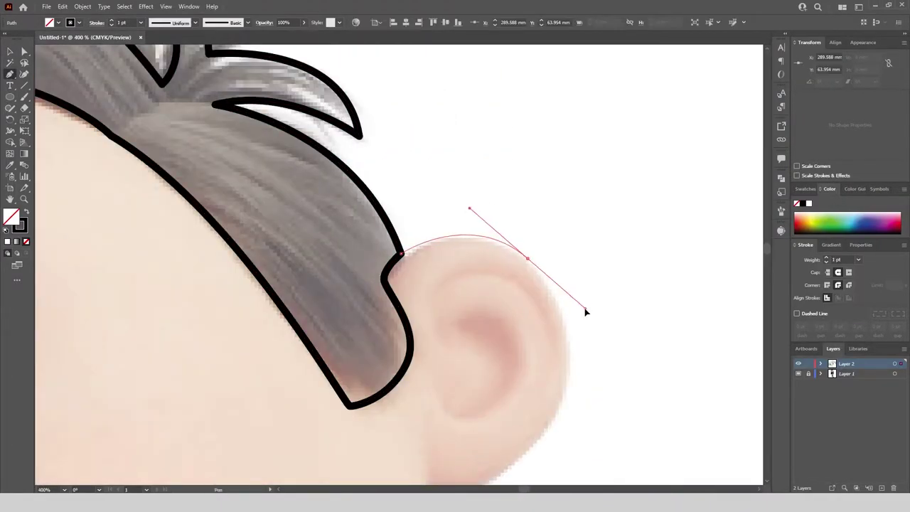
left_click_drag(588, 310, 587, 310)
scroll(587, 310, "down", 1)
left_click_drag(528, 285, 516, 309)
left_click_drag(467, 338, 446, 341)
left_click_drag(439, 336, 432, 336)
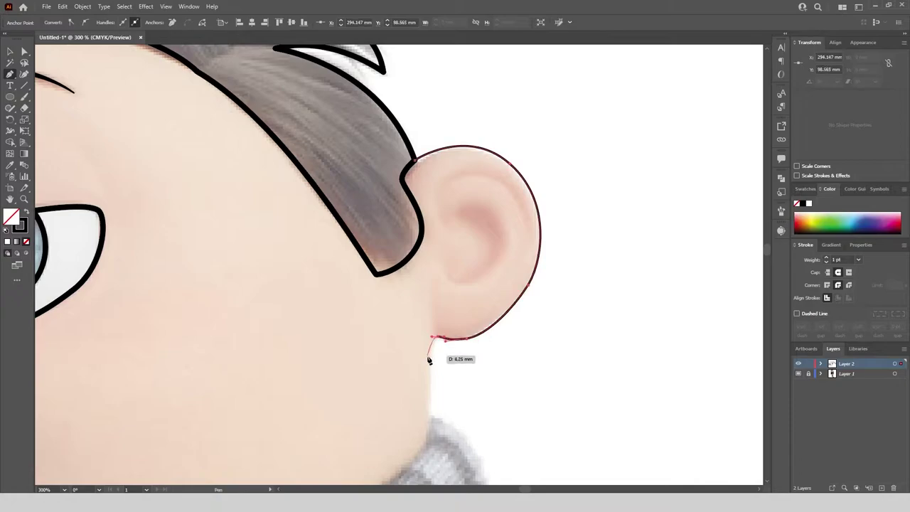
Step: Extend the ear path down the jaw to the scarf and set its stroke weight to 3 pt
scroll(428, 417, "up", 1)
left_click_drag(433, 403, 465, 338)
left_click(415, 394)
scroll(416, 396, "down", 2)
scroll(464, 338, "up", 2)
left_click(827, 258)
left_click(826, 258)
Step: Continue the face outline along the scarf's upper edge and under the chin to the opposite cheek
scroll(574, 156, "down", 2)
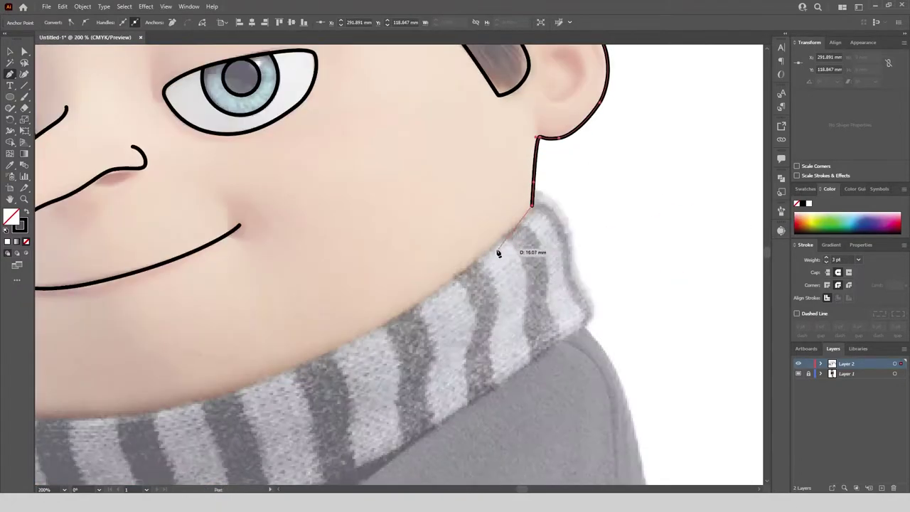
left_click_drag(425, 290, 452, 274)
scroll(568, 147, "down", 2)
scroll(474, 256, "up", 2)
left_click_drag(381, 260, 294, 291)
scroll(464, 155, "down", 2)
scroll(326, 232, "up", 3)
left_click_drag(187, 234, 184, 234)
left_click_drag(184, 233, 396, 241)
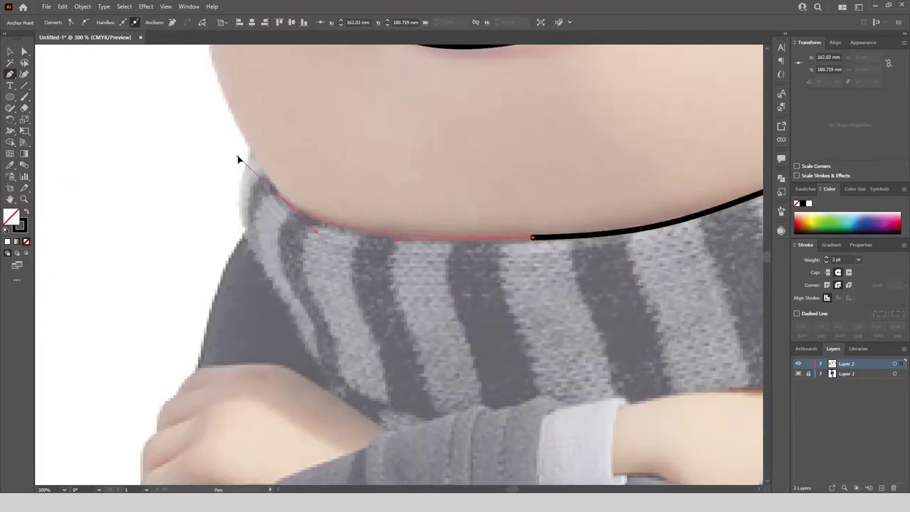
left_click_drag(239, 158, 239, 158)
Step: Trace the far cheek upward and end the face outline at the lower corner of the front hair
scroll(354, 231, "down", 2)
scroll(287, 130, "up", 2)
left_click_drag(279, 127, 281, 96)
left_click(288, 68)
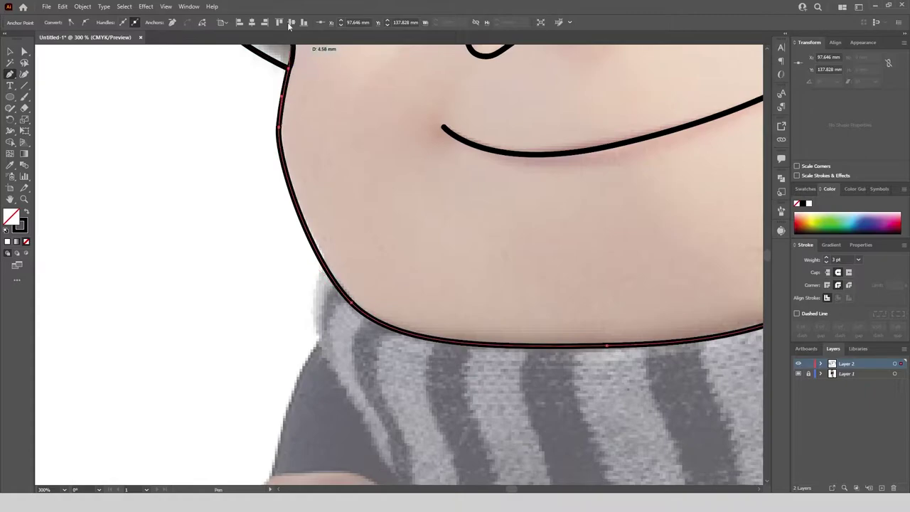
Step: Refine the curve of the cheek below the front hair by moving its anchor point slightly with Direct Selection
scroll(329, 59, "down", 1)
left_click(24, 51)
scroll(314, 56, "up", 2)
left_click(276, 156)
left_click_drag(273, 197, 276, 198)
left_click(282, 130)
scroll(275, 166, "down", 3)
scroll(228, 275, "down", 2)
scroll(496, 187, "up", 4)
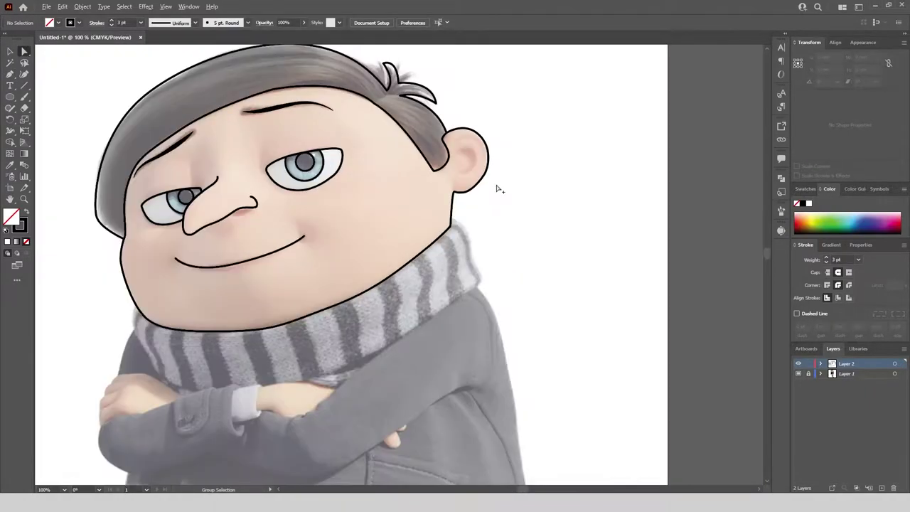
Step: Trace the near sleeve's buttoned cuff strap as a closed outline with the Pen tool and round its corner beside the hand
key("p")
scroll(232, 205, "up", 1)
left_click(230, 202)
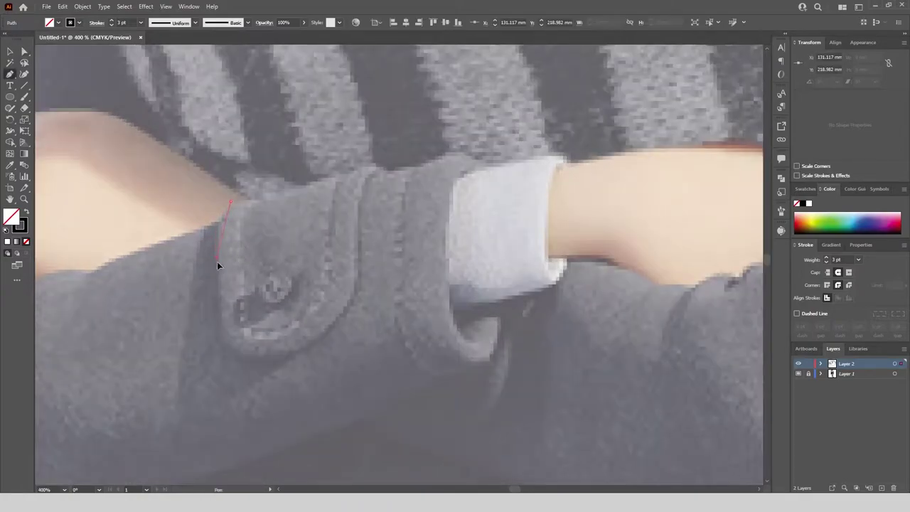
left_click_drag(216, 259, 235, 353)
left_click_drag(296, 366, 295, 366)
mouse_move(356, 288)
left_mouse_down()
mouse_move(382, 176)
mouse_move(419, 171)
left_mouse_up()
left_click(313, 189)
left_click(279, 197)
left_click(231, 203)
key("a")
left_click_drag(238, 217, 238, 217)
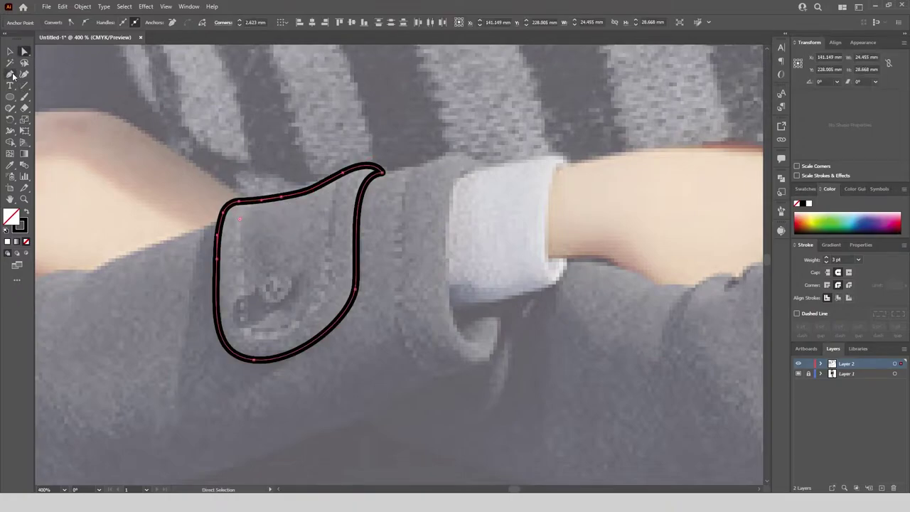
Step: Trace the wavy upper edge of the near forearm sleeve beneath the hand, ending at the cuff strap
key("p")
scroll(455, 169, "down", 2)
scroll(205, 253, "up", 3)
left_click(194, 216)
left_click_drag(248, 178, 321, 151)
left_click_drag(349, 161, 372, 167)
left_click_drag(417, 143, 439, 150)
left_click_drag(504, 117, 550, 101)
scroll(551, 101, "down", 2)
scroll(435, 168, "up", 2)
left_click(379, 168)
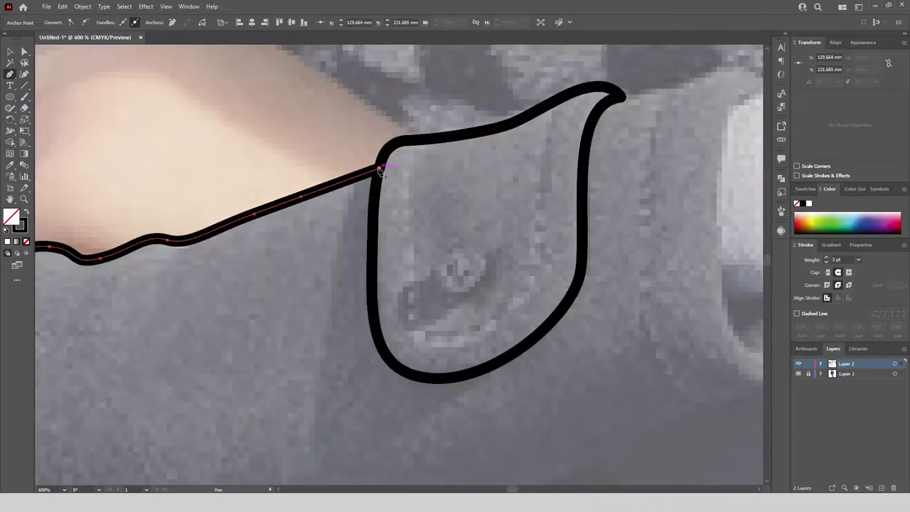
Step: Continue the near sleeve outline around the elbow and along the forearm's underside towards the cuff
scroll(542, 77, "down", 2)
scroll(168, 256, "up", 2)
left_click_drag(297, 260, 319, 344)
left_click_drag(484, 422, 547, 423)
scroll(547, 423, "down", 4)
scroll(669, 462, "up", 3)
left_click_drag(506, 259, 579, 232)
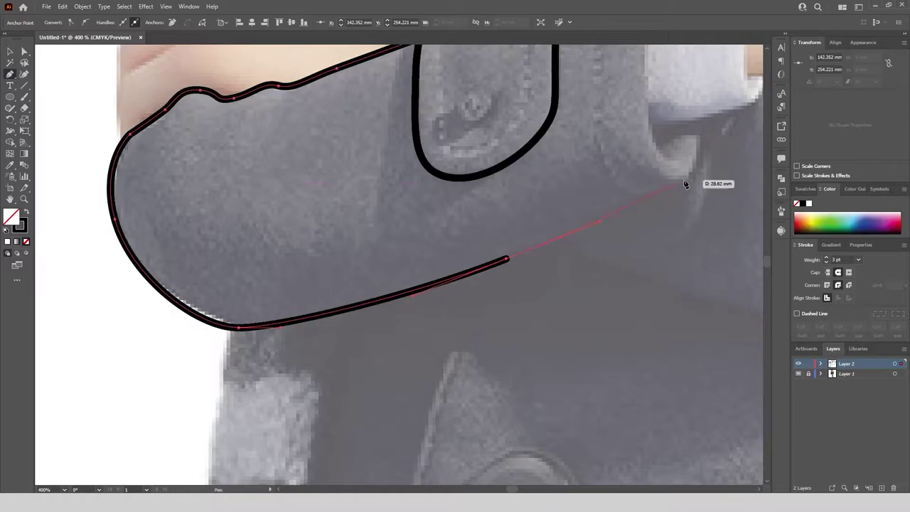
Step: Finish the near sleeve outline around the cuff's opening and along its upper edge back to the strap
left_click_drag(686, 178, 699, 169)
left_click(697, 123)
left_click(653, 123)
scroll(569, 233, "down", 3)
scroll(606, 132, "up", 2)
left_click_drag(618, 142, 666, 134)
left_click(618, 143)
left_click_drag(593, 132, 516, 153)
scroll(568, 130, "down", 3)
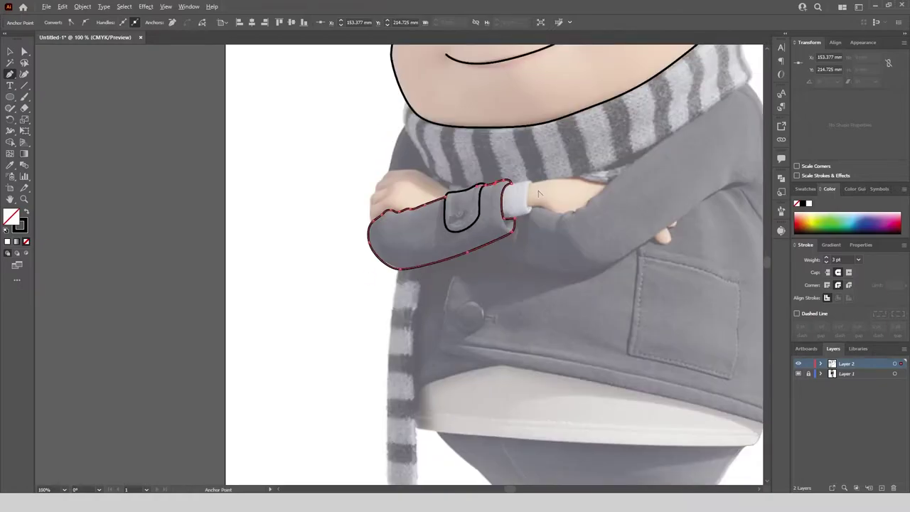
Step: Trace the white shirt cuff between the coat sleeve and the wrist as a closed outline
scroll(540, 192, "up", 4)
left_click(519, 162)
left_click(496, 150)
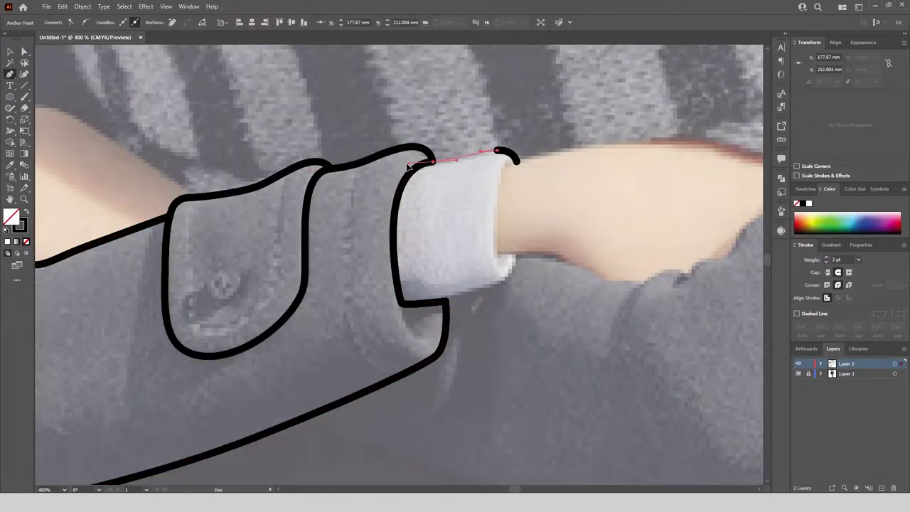
left_click(446, 302)
left_click_drag(502, 279, 517, 270)
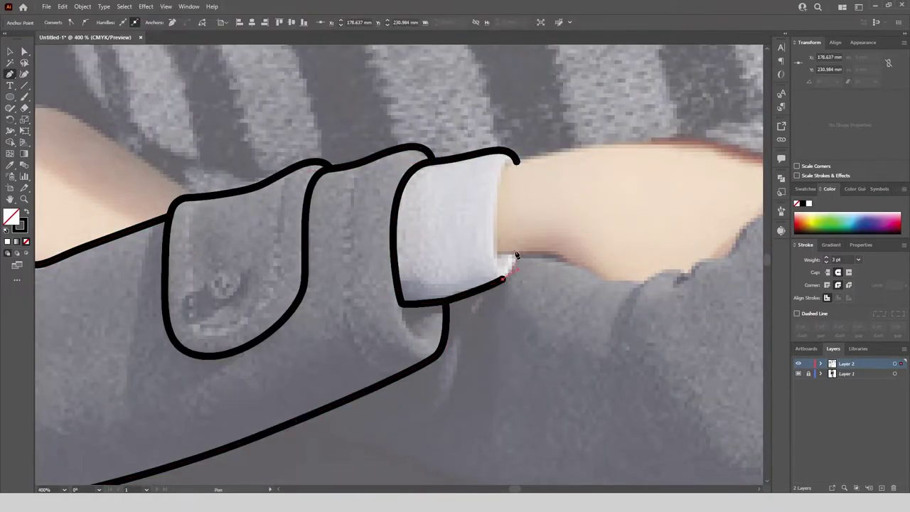
left_click(519, 162)
scroll(549, 187, "down", 4)
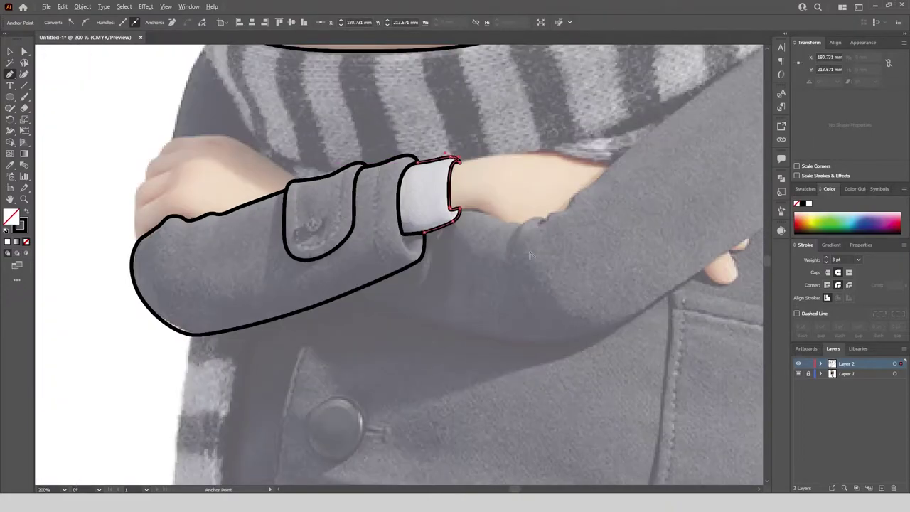
Step: Refine the curve at the shirt cuff's upper wrist-side corner by adjusting its handle with Direct Selection
scroll(166, 98, "up", 5)
key("a")
left_click_drag(359, 132, 340, 129)
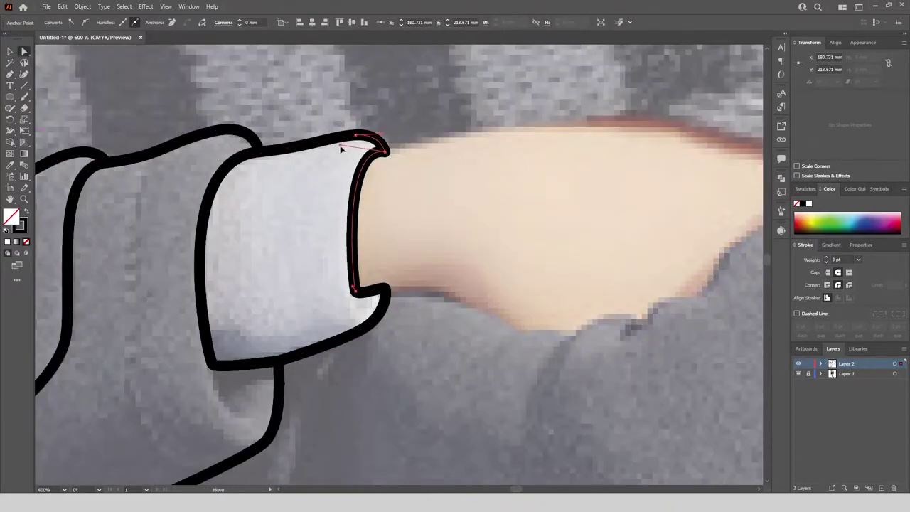
Step: Trace the underside of the far sleeve from the armpit crease down to the near forearm's lower edge
key("p")
scroll(398, 263, "down", 5)
scroll(691, 162, "up", 4)
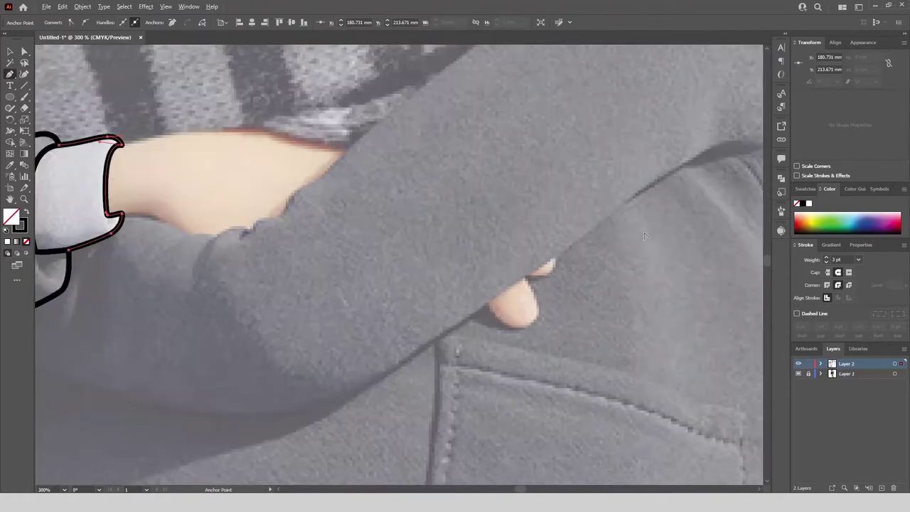
left_click(690, 158)
left_click_drag(653, 157, 629, 157)
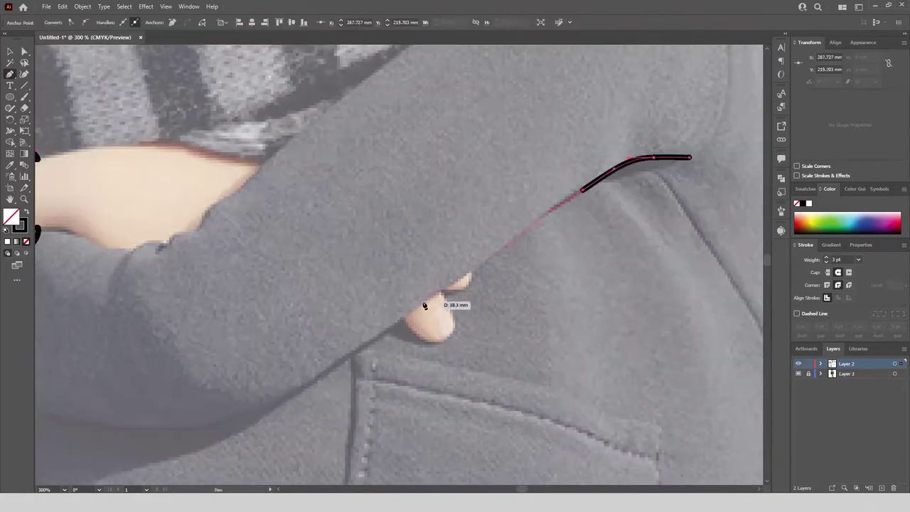
scroll(377, 338, "down", 3)
scroll(381, 309, "up", 2)
scroll(381, 309, "down", 2)
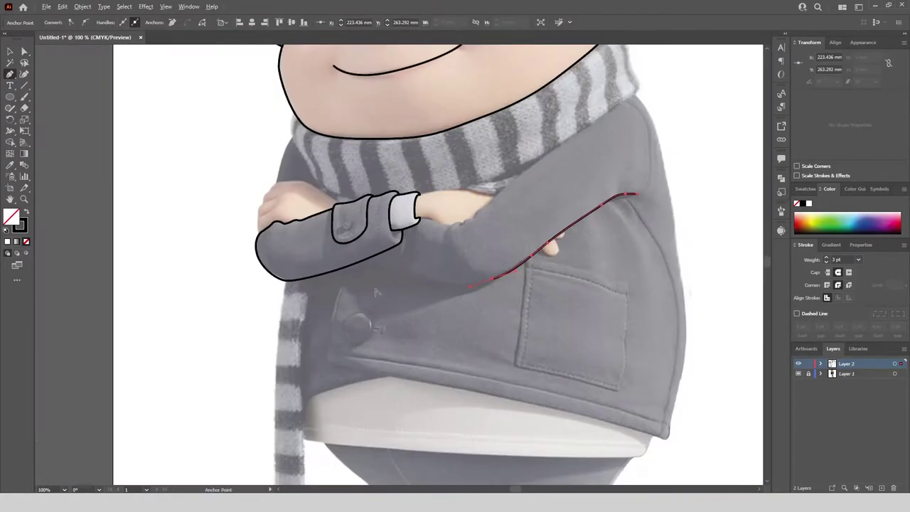
scroll(475, 272, "up", 2)
left_click(396, 239)
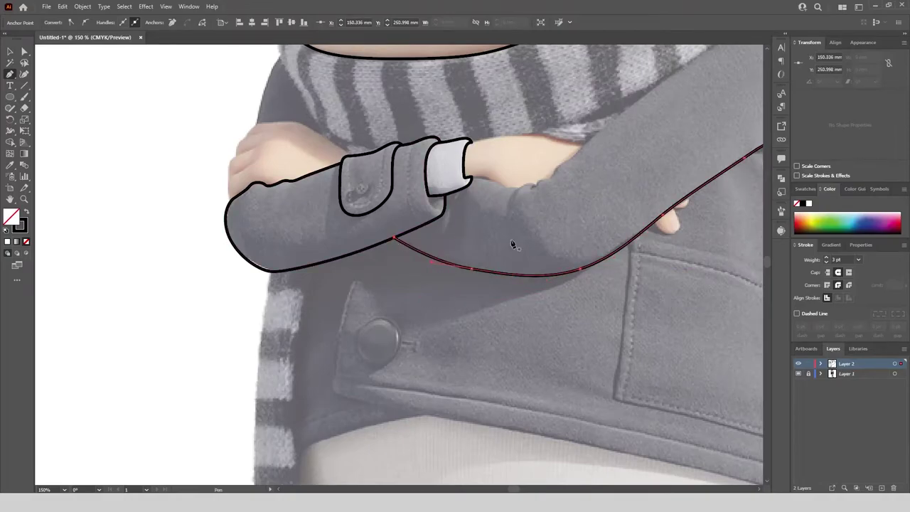
Step: Trace the lower edge of the exposed wrist from the shirt cuff along the far sleeve's folds to the scarf
scroll(569, 185, "down", 2)
scroll(602, 108, "up", 3)
scroll(323, 343, "down", 1)
scroll(96, 361, "up", 3)
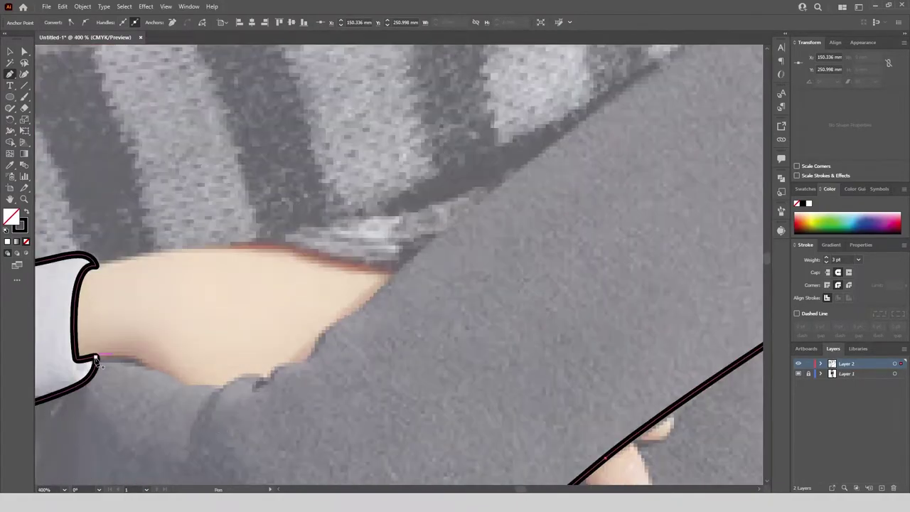
left_click_drag(202, 387, 268, 377)
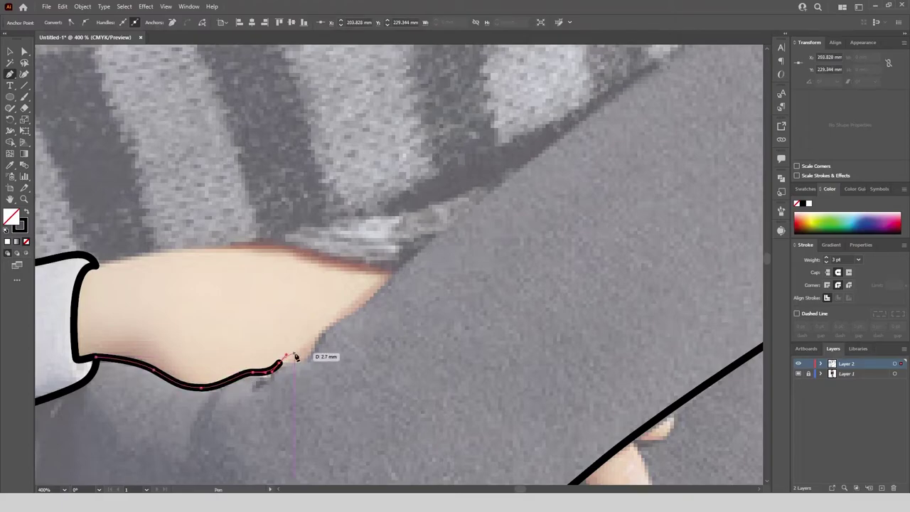
left_click_drag(334, 322, 351, 307)
left_click_drag(399, 271, 421, 251)
Step: Extend the path up the far sleeve's upper edge along the scarf's lower border towards the shoulder
scroll(418, 253, "down", 3)
scroll(407, 229, "up", 2)
left_click_drag(309, 281, 338, 265)
scroll(398, 220, "down", 1)
scroll(433, 217, "up", 2)
left_click(443, 203)
left_click(539, 133)
Step: Continue the path around the scarf's outer end at the shoulder and up to the jaw below the ear
scroll(525, 204, "down", 3)
scroll(549, 179, "up", 2)
left_click_drag(529, 161, 532, 138)
left_click_drag(523, 113, 510, 97)
scroll(501, 135, "down", 3)
scroll(475, 227, "up", 4)
left_click_drag(487, 333, 485, 300)
left_click_drag(404, 230, 335, 229)
Step: Trace the upper edge of the exposed wrist from the shirt cuff to the far sleeve and end the path
scroll(583, 115, "down", 5)
scroll(424, 253, "up", 3)
scroll(422, 257, "up", 1)
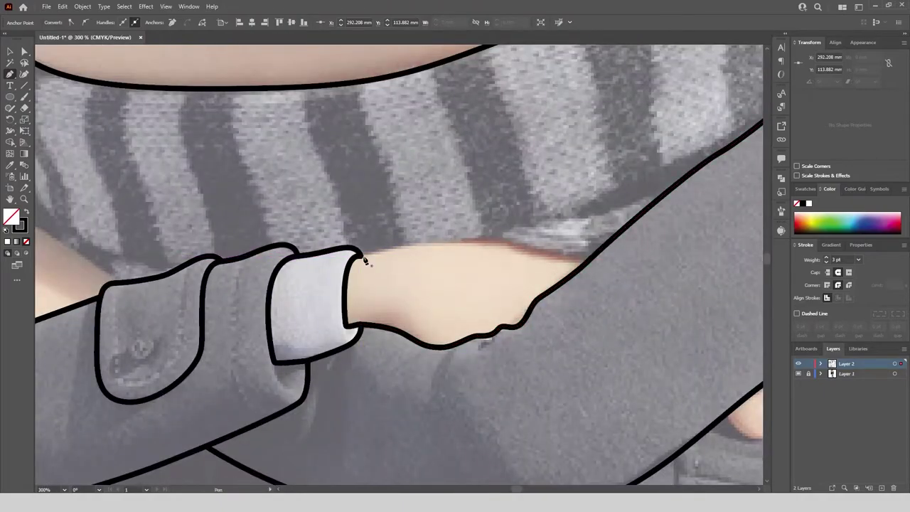
left_click_drag(478, 243, 531, 260)
left_click(589, 261)
key("Escape")
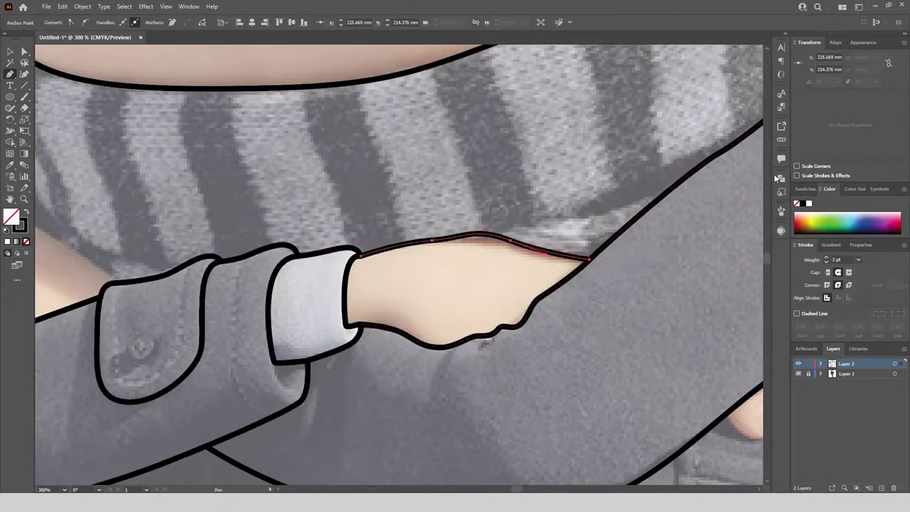
Step: Outline the resting hand from the cuff strap over its back and around the knuckles to the sleeve's elbow
scroll(604, 238, "down", 2)
scroll(259, 116, "up", 1)
scroll(299, 261, "up", 1)
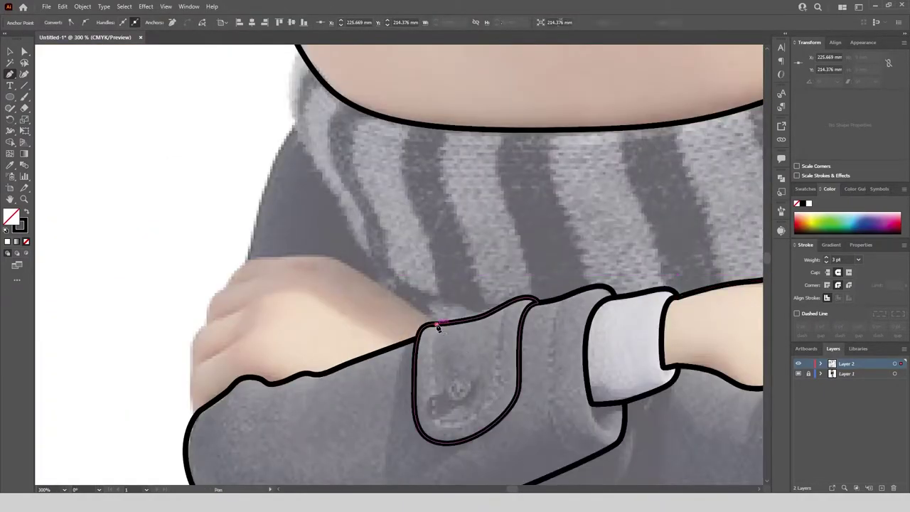
left_click_drag(436, 323, 359, 273)
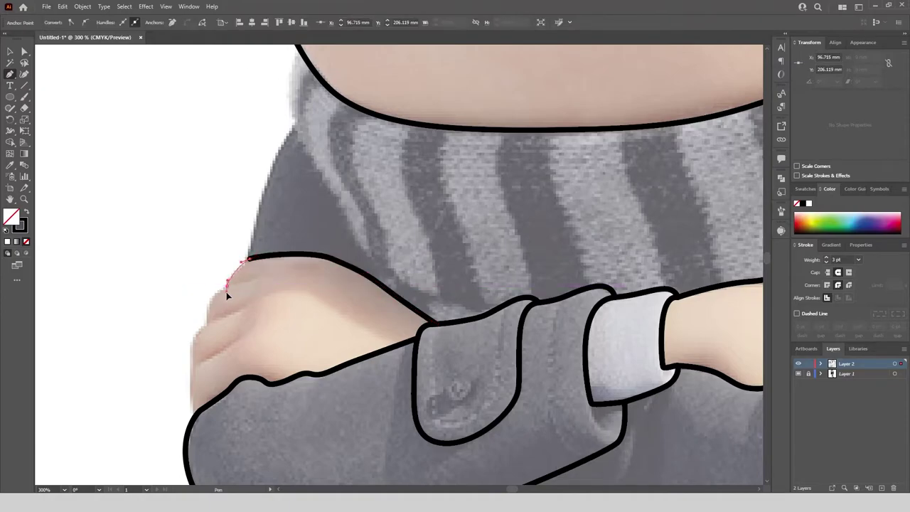
left_click(228, 288)
scroll(276, 297, "up", 1)
left_click_drag(207, 328, 260, 416)
left_click_drag(260, 411, 272, 438)
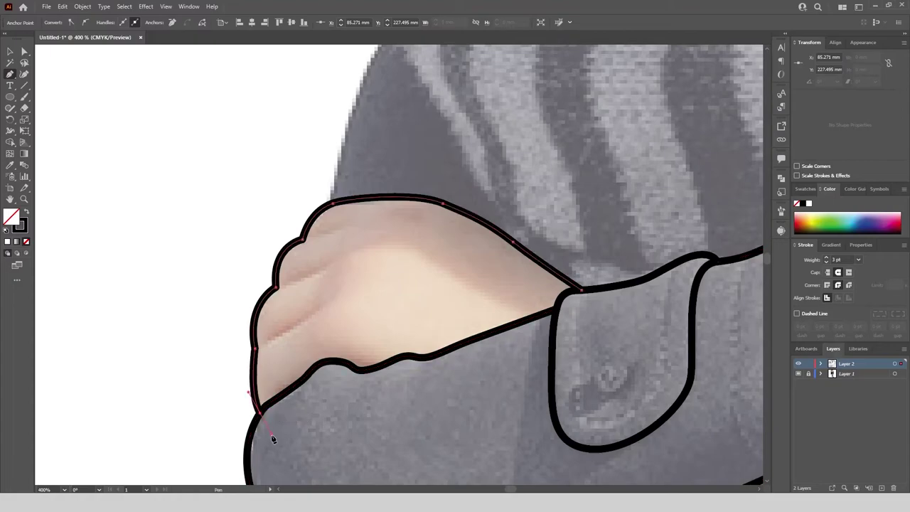
Step: Draw three short curved crease lines between the fingers of the resting hand
left_click_drag(352, 222, 270, 250)
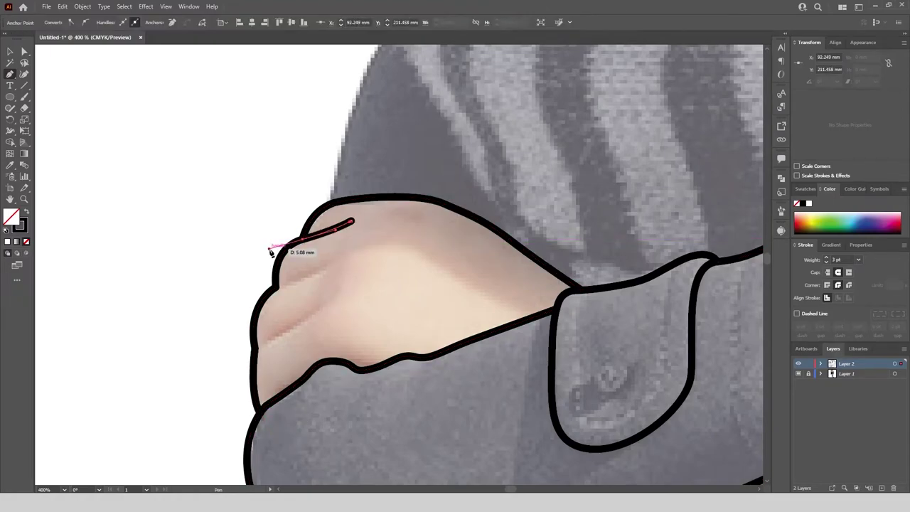
key("Return")
left_click_drag(332, 261, 244, 297)
left_click(329, 302)
left_click_drag(256, 349, 228, 363)
Step: Trace the scarf's edge on the resting hand's side from the face outline down to the back of the hand
scroll(372, 376, "down", 3)
scroll(364, 176, "up", 2)
left_click(399, 237)
left_click_drag(396, 281, 396, 318)
scroll(443, 391, "down", 2)
mouse_move(434, 377)
left_mouse_down()
mouse_move(448, 404)
mouse_move(441, 353)
left_mouse_up()
scroll(441, 365, "up", 2)
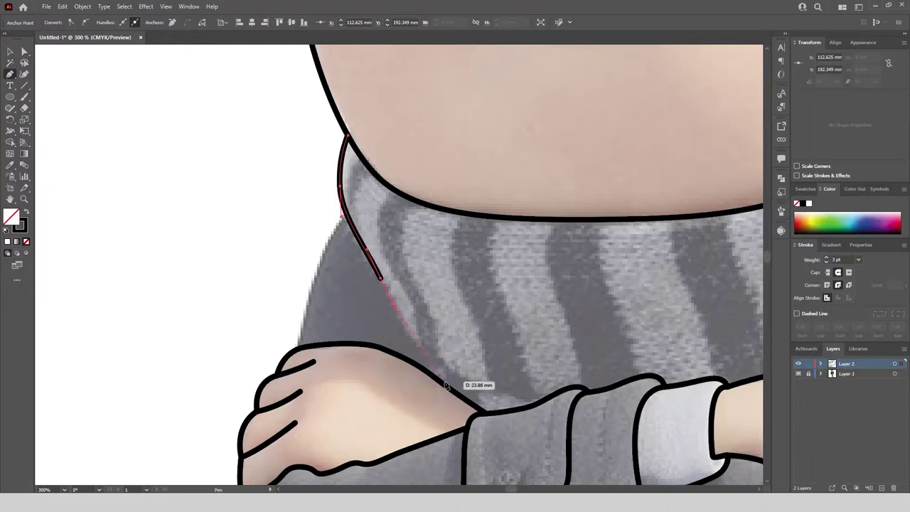
left_click(446, 387)
Step: Trace the outer edge of the upper arm from the resting hand's knuckles up to the scarf
scroll(520, 185, "down", 1)
scroll(397, 252, "up", 2)
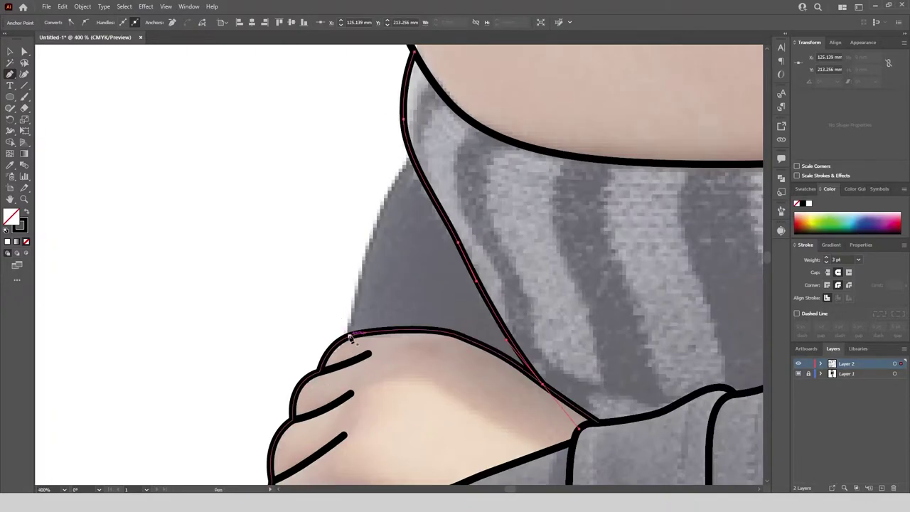
left_click(349, 335)
left_click_drag(463, 92, 462, 89)
Step: Trace the coat's front edge from the near sleeve down around its rounded corner and along the hem
scroll(317, 186, "down", 5)
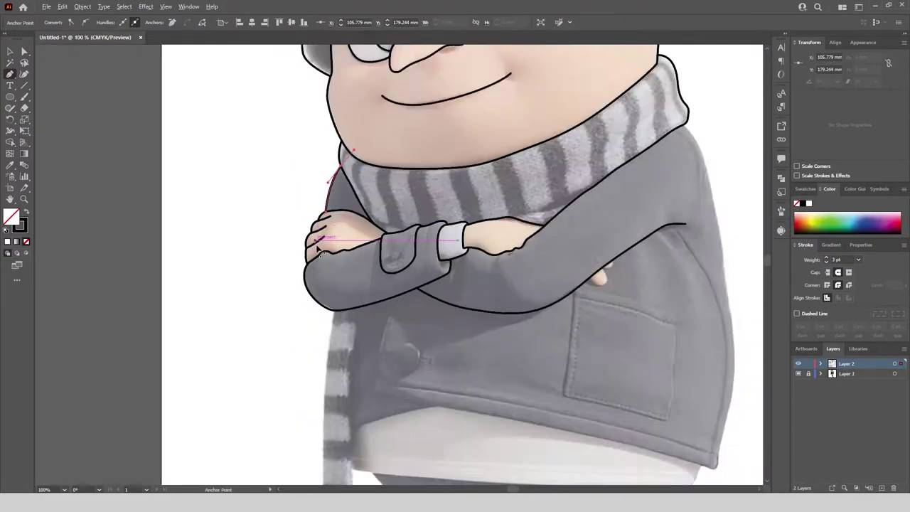
scroll(363, 330, "up", 4)
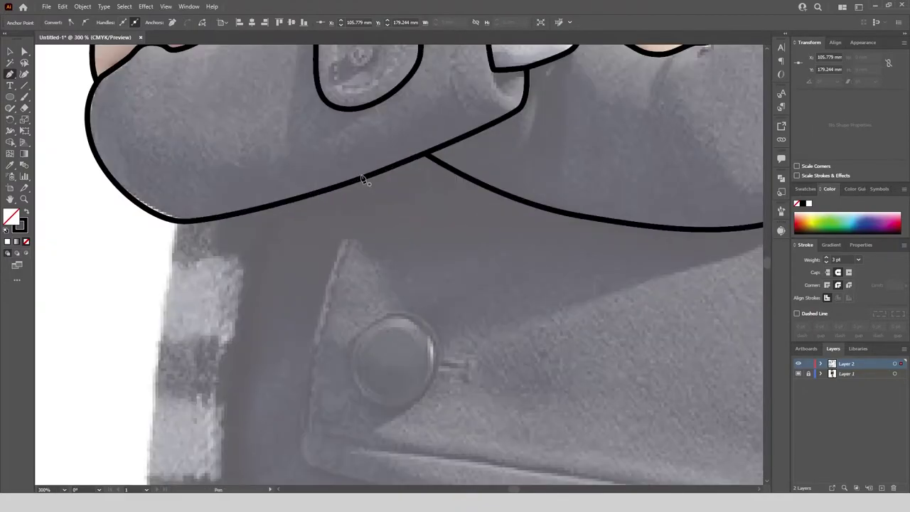
left_click(303, 429)
scroll(306, 398, "down", 3)
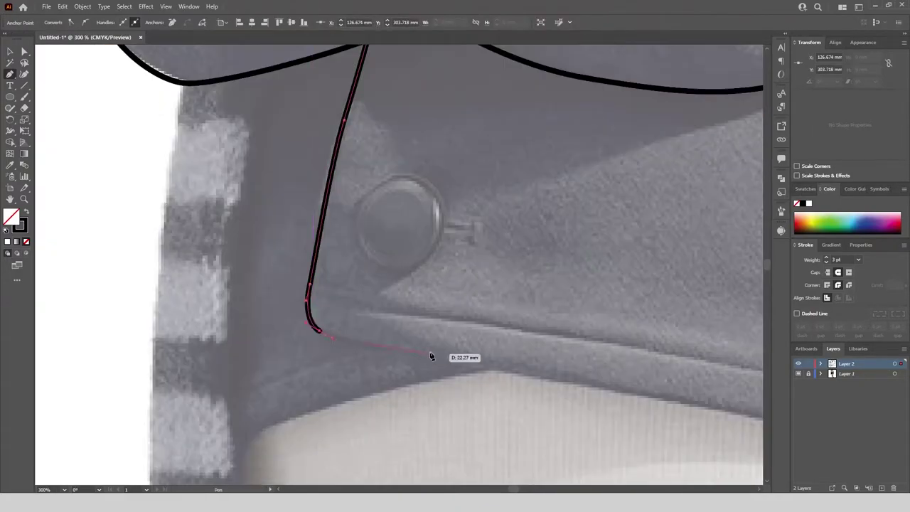
scroll(441, 335, "down", 4)
left_click(477, 301)
scroll(434, 291, "up", 3)
left_click(435, 287)
left_click(560, 319)
Step: Continue the coat outline from the hem up its outer side and over the shoulder to the scarf
scroll(569, 285, "down", 3)
scroll(556, 299, "up", 3)
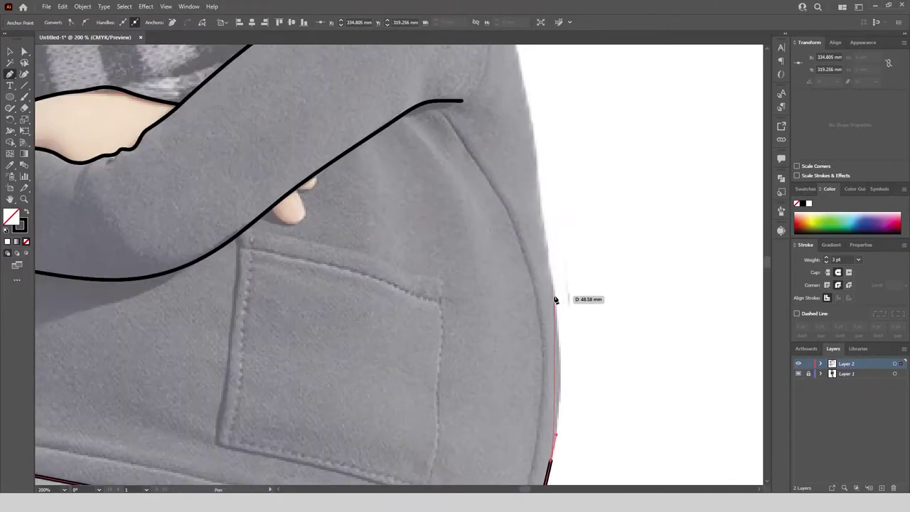
left_click(540, 192)
scroll(532, 222, "up", 3)
scroll(518, 173, "up", 3)
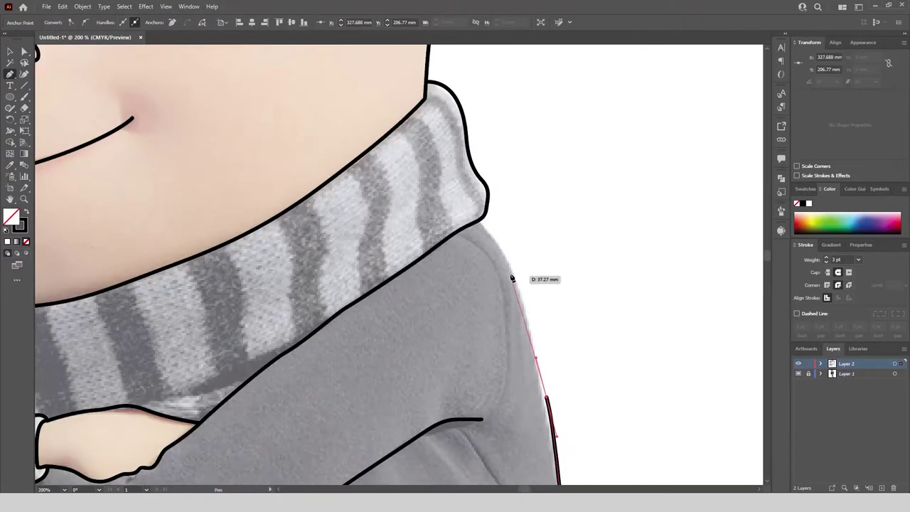
left_click(486, 217)
Step: Trace the coat pocket from the far sleeve's underside around its lower corners and along its upper edge back to the sleeve
scroll(486, 222, "down", 3)
scroll(502, 289, "up", 4)
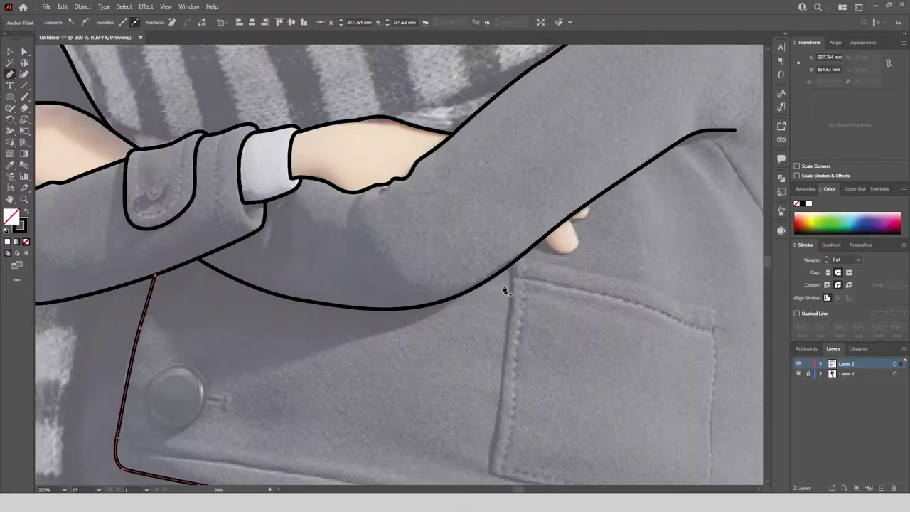
scroll(507, 281, "down", 2)
left_click(512, 232)
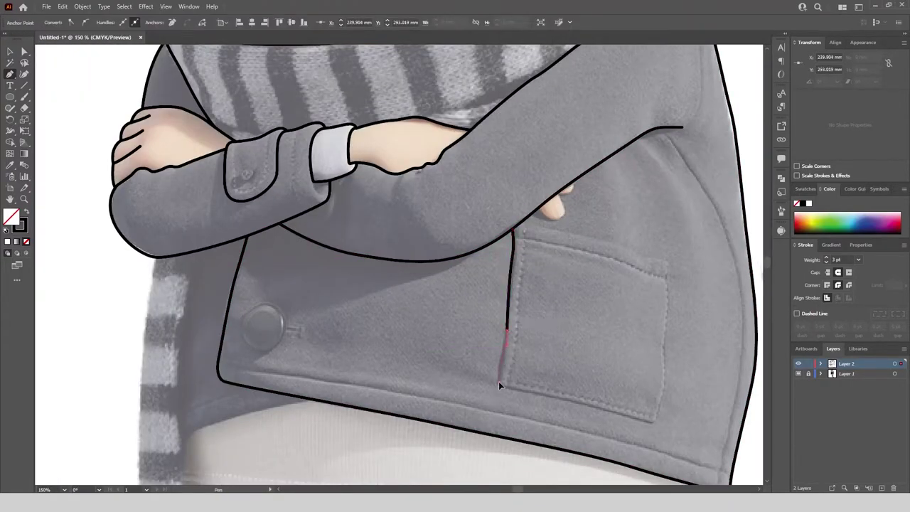
left_click(643, 424)
scroll(642, 424, "up", 4)
left_click(635, 359)
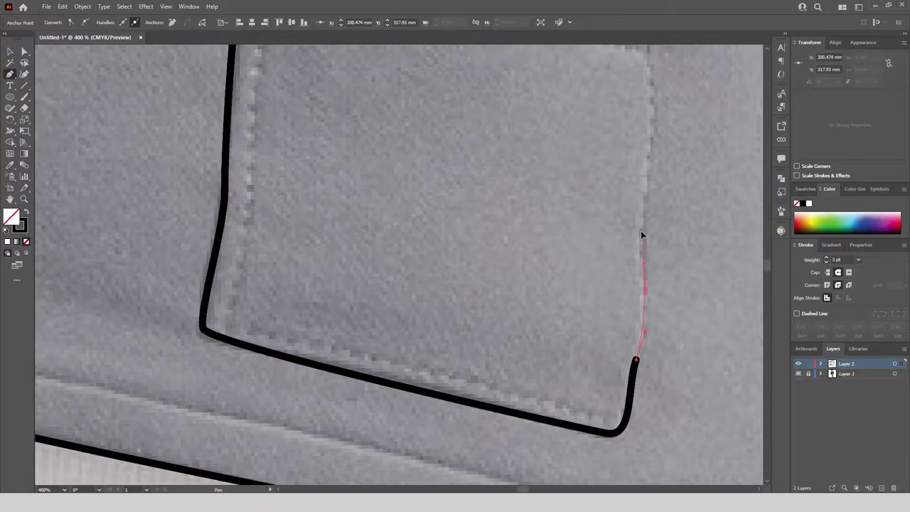
left_click(605, 227)
left_click(602, 118)
scroll(519, 97, "up", 3)
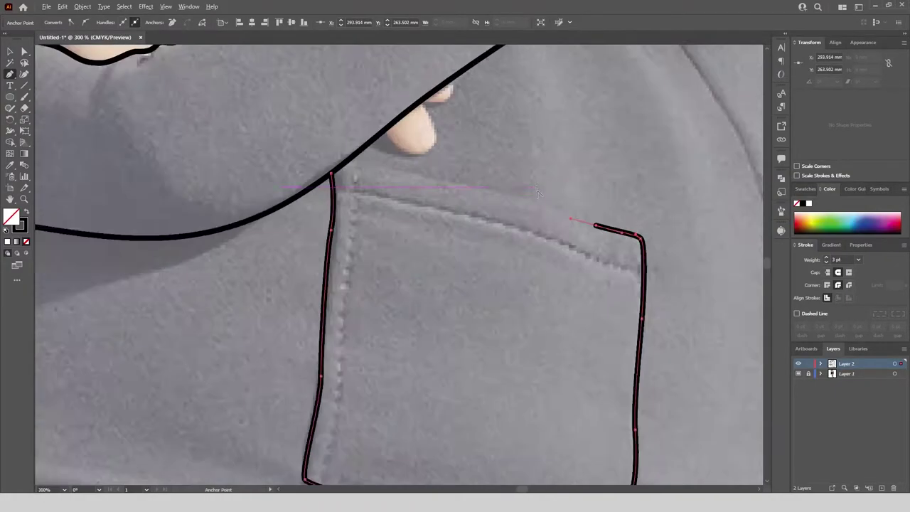
left_click(293, 150)
Step: Outline the two fingertips showing beneath the far sleeve above the coat pocket
scroll(293, 149, "down", 3)
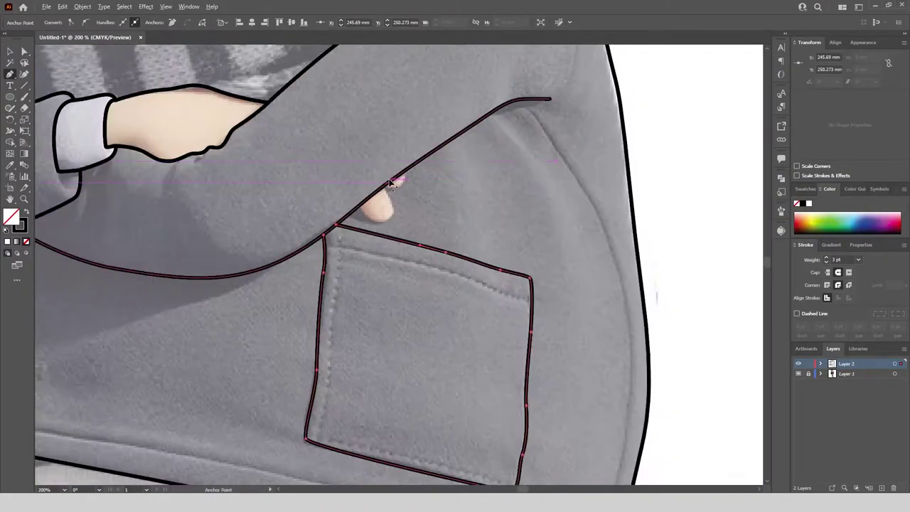
scroll(334, 217, "up", 5)
left_click(332, 214)
left_click_drag(391, 259, 420, 261)
left_click_drag(435, 213, 432, 198)
left_click(404, 153)
mouse_move(460, 149)
left_mouse_down()
mouse_move(473, 137)
mouse_move(468, 112)
left_mouse_up()
Step: Trace the scarf's hanging striped tail from the near sleeve down around its lower end and back up to the sleeve
scroll(467, 112, "down", 5)
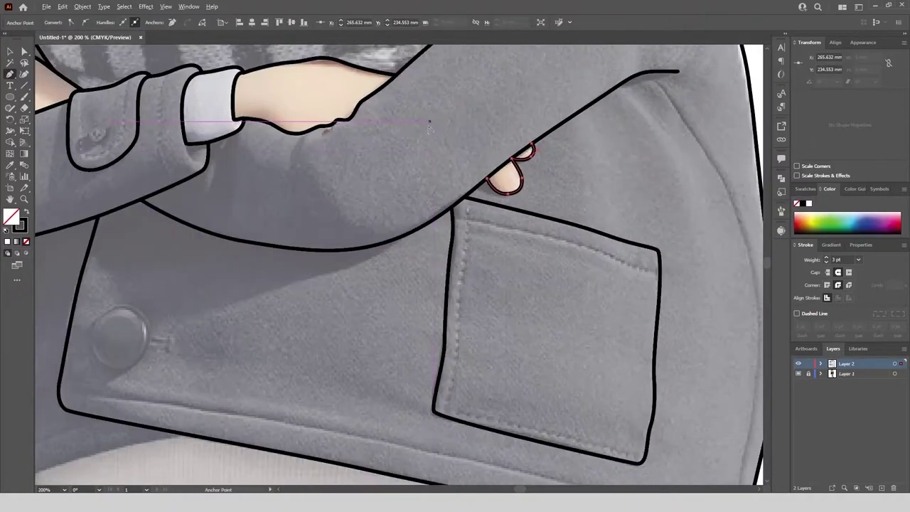
scroll(288, 144, "up", 4)
left_click(290, 124)
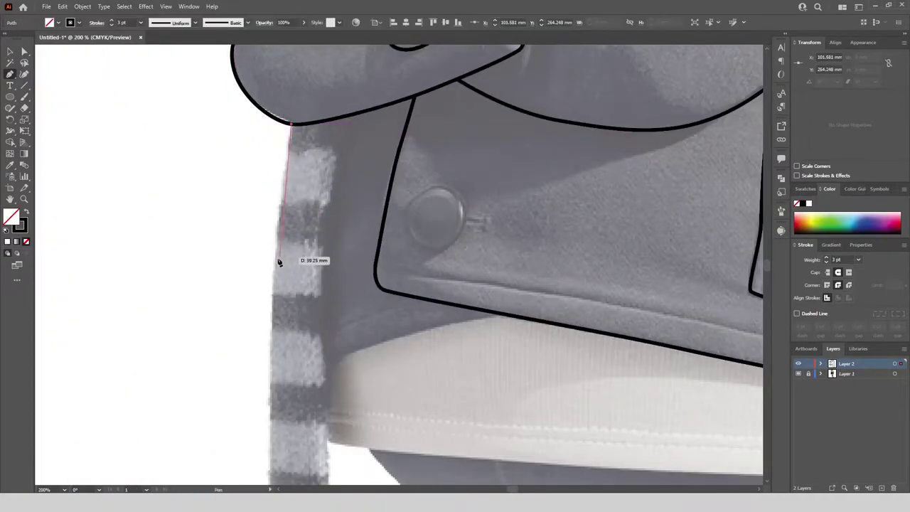
scroll(270, 378, "down", 3)
left_click_drag(240, 345, 299, 322)
left_click(241, 346)
left_click(294, 357)
scroll(301, 323, "down", 2)
scroll(301, 306, "up", 2)
left_click_drag(305, 236, 303, 162)
scroll(302, 241, "up", 2)
scroll(302, 170, "up", 2)
left_click(293, 110)
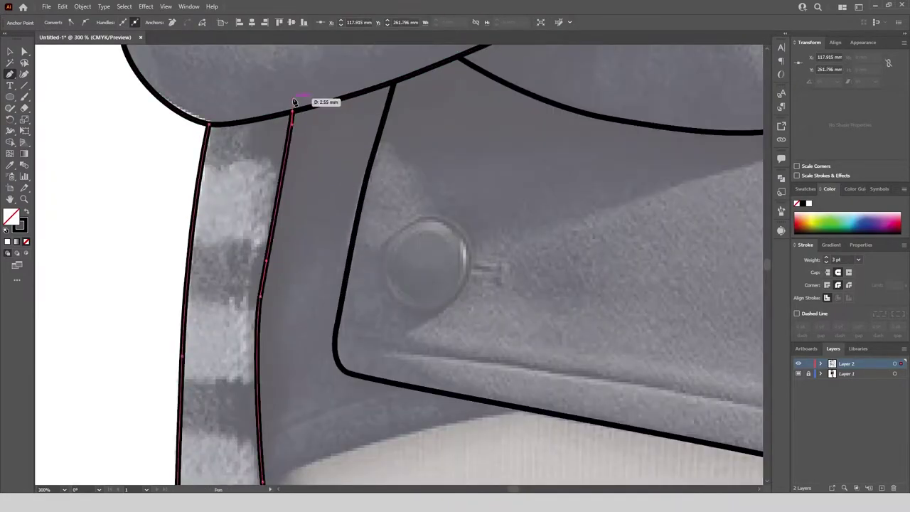
Step: Round off the two lower corners of the scarf tail outline and deselect it
scroll(288, 105, "down", 3)
scroll(235, 323, "up", 3)
key("a")
left_click(297, 316)
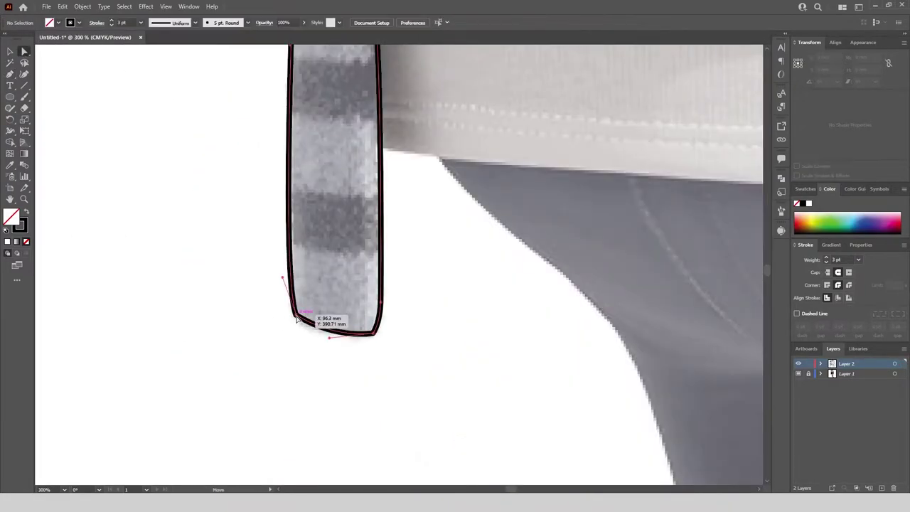
left_click(371, 331)
left_click_drag(367, 326, 364, 325)
scroll(370, 331, "down", 2)
key("v")
left_click(149, 221)
scroll(182, 384, "down", 1)
scroll(384, 253, "up", 1)
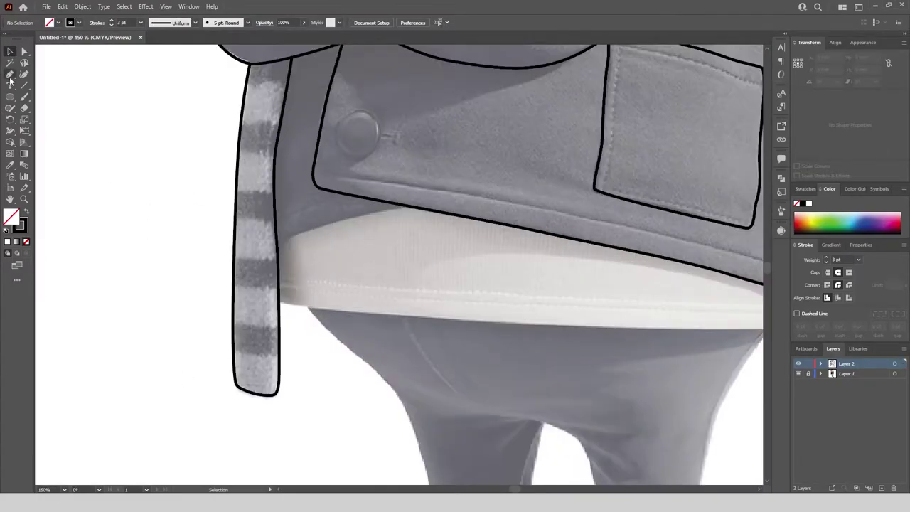
Step: Draw the curved edge of the coat's inner side from the front hem across to the scarf tail
left_click(405, 206)
left_click_drag(279, 250, 238, 285)
scroll(346, 192, "down", 2)
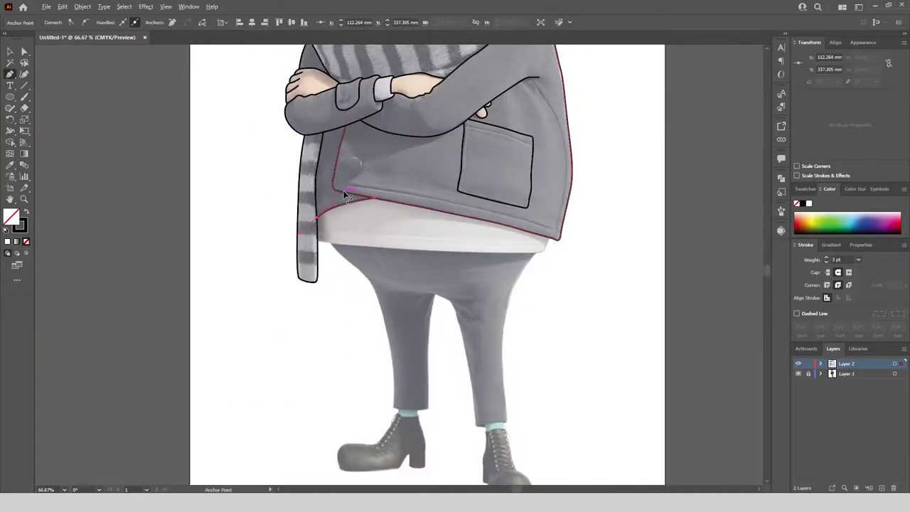
Step: Trace the white shirt from the coat's outer hem corner down its side and along its lower edge to the scarf tail
scroll(541, 248, "up", 4)
left_click(586, 203)
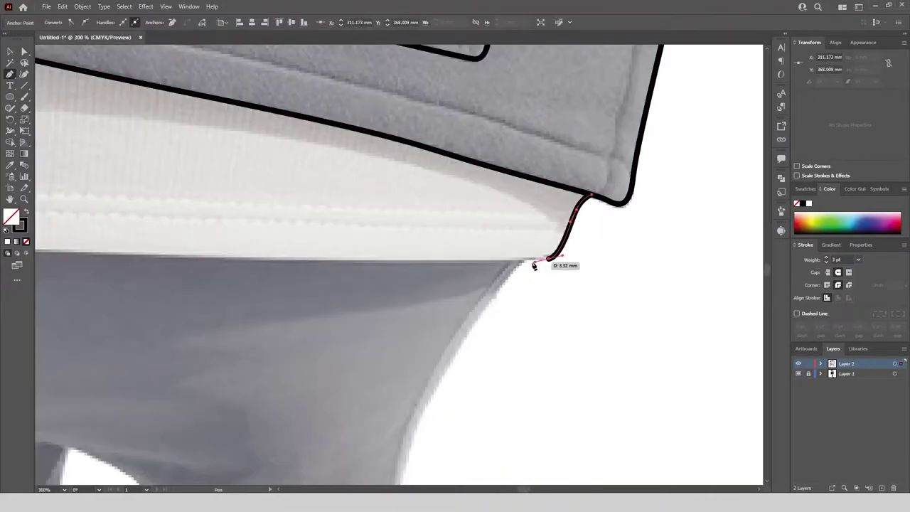
left_click_drag(233, 258, 231, 257)
scroll(233, 257, "down", 4)
scroll(99, 255, "up", 4)
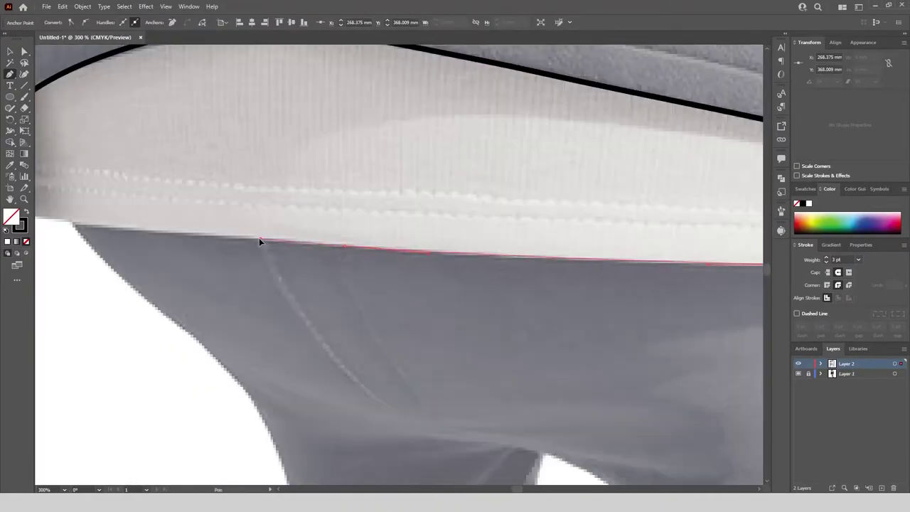
scroll(419, 237, "left", 3)
left_click_drag(378, 219, 379, 219)
scroll(347, 213, "down", 6)
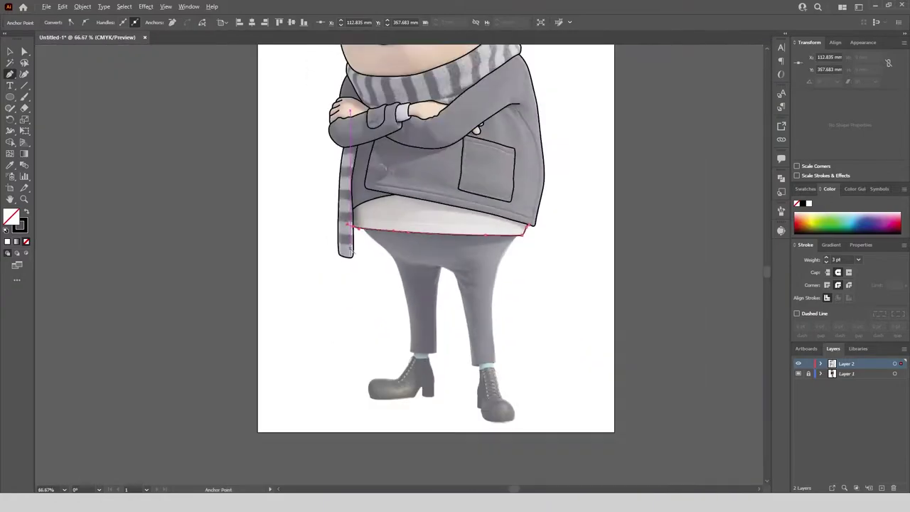
Step: Trace the front-facing boot from its ankle down the back, around the heel and along the sole
scroll(465, 276, "up", 2)
scroll(461, 412, "up", 5)
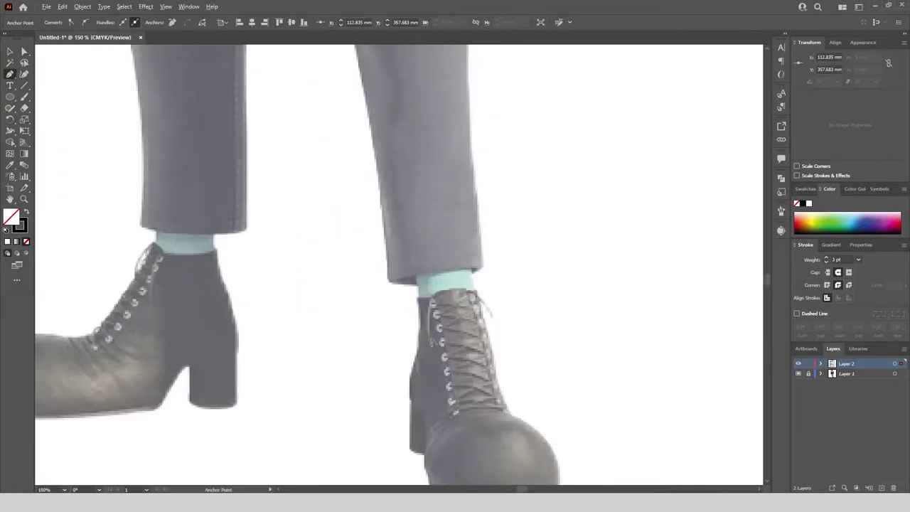
left_click(413, 271)
left_click_drag(418, 321, 417, 344)
left_click_drag(409, 394, 405, 410)
scroll(404, 411, "down", 2)
scroll(395, 469, "up", 3)
left_click_drag(415, 301, 462, 406)
left_click(415, 459)
scroll(387, 334, "down", 3)
scroll(387, 333, "right", 1)
left_click(418, 349)
scroll(418, 350, "down", 2)
scroll(455, 447, "up", 2)
scroll(448, 395, "down", 4)
scroll(555, 434, "up", 3)
left_click_drag(441, 333, 491, 325)
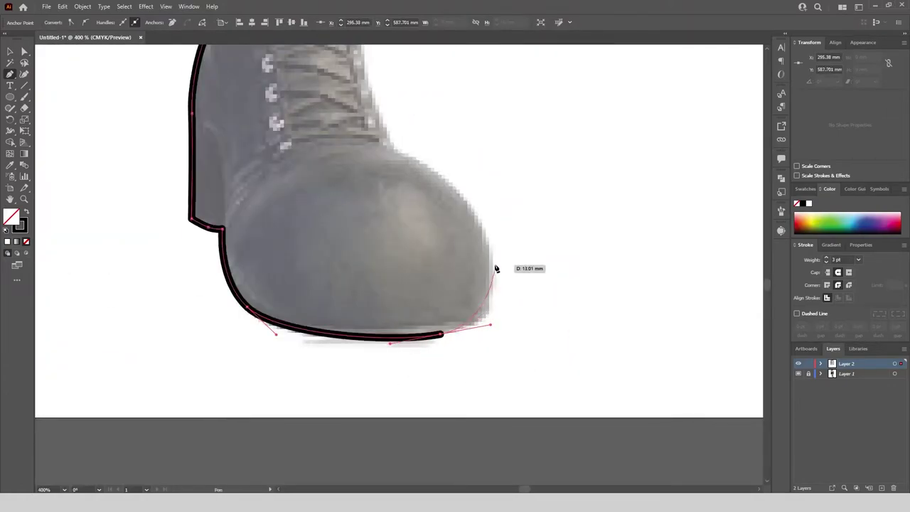
Step: Continue the front-facing boot's outline around the toe cap, up the laced front and across the ankle opening to close it
left_click_drag(495, 261, 488, 218)
left_click_drag(431, 168, 379, 145)
scroll(361, 245, "down", 2)
scroll(357, 150, "up", 2)
scroll(366, 131, "down", 2)
scroll(344, 55, "up", 3)
left_click_drag(365, 91, 354, 83)
left_click_drag(247, 91, 228, 105)
left_click(179, 113)
scroll(324, 214, "down", 5)
scroll(265, 157, "up", 6)
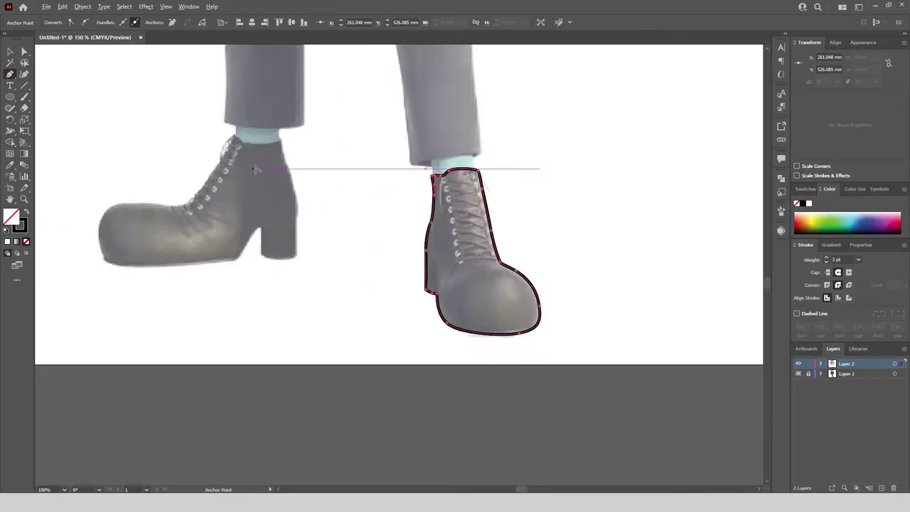
Step: Trace the side-view boot from its ankle down the back edge to the bottom of the heel
left_click(276, 100)
left_click_drag(291, 103, 295, 110)
left_click_drag(301, 199, 309, 228)
scroll(315, 244, "down", 1)
left_click_drag(403, 227, 409, 249)
left_click_drag(421, 326, 404, 359)
scroll(399, 352, "down", 2)
scroll(388, 350, "up", 1)
left_click(397, 344)
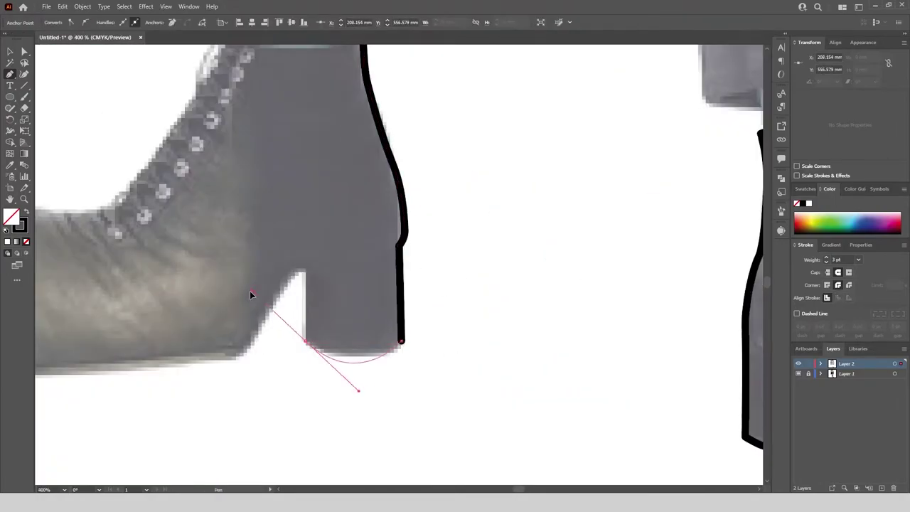
Step: Continue the side-view boot's outline from the heel through the arch, along the sole and around the rounded toe
left_click_drag(254, 292, 238, 310)
left_click_drag(235, 357, 223, 364)
scroll(400, 309, "down", 3)
scroll(358, 244, "up", 3)
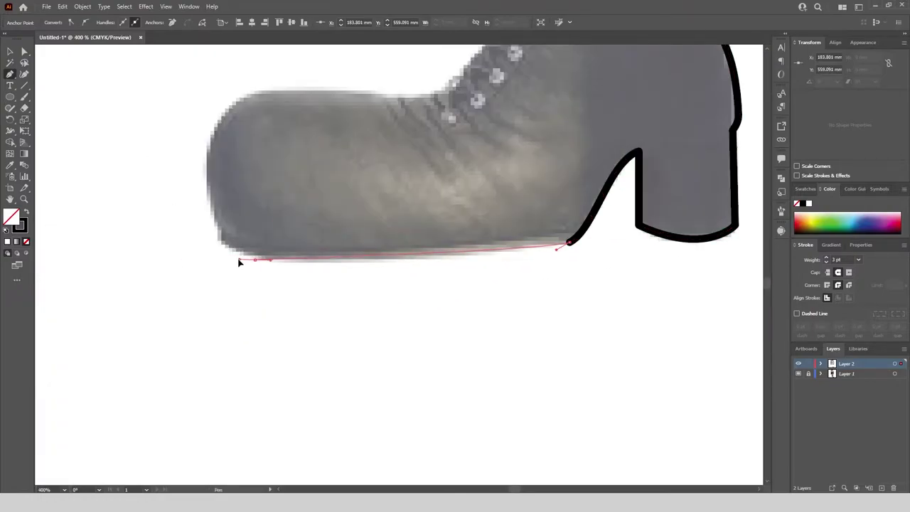
left_click_drag(244, 261, 223, 256)
left_click_drag(206, 168, 206, 134)
left_click_drag(254, 93, 284, 81)
left_click_drag(435, 92, 448, 86)
Step: Trace the side-view boot's laced front up to the tongue and close the outline across the ankle opening
scroll(426, 106, "down", 3)
scroll(235, 135, "up", 3)
scroll(228, 135, "down", 1)
scroll(222, 145, "up", 1)
left_click_drag(227, 145, 245, 115)
left_click(271, 65)
left_click(293, 86)
left_click(395, 75)
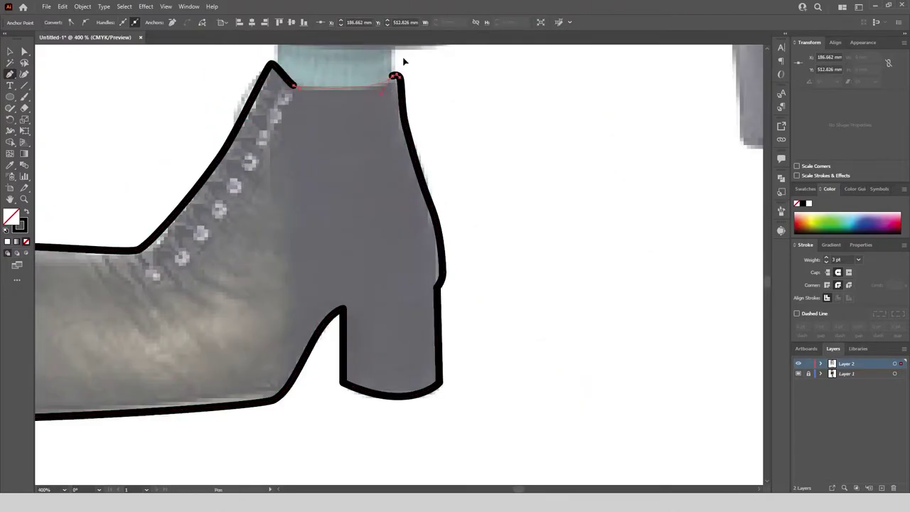
Step: Hide the reference image layer to examine the whole line art, and show it again
key("ctrl+minus")
key("ctrl+minus")
key("ctrl+minus")
key("ctrl+minus")
key("ctrl+minus")
key("ctrl+minus")
key("ctrl+minus")
key("v")
left_click(799, 374)
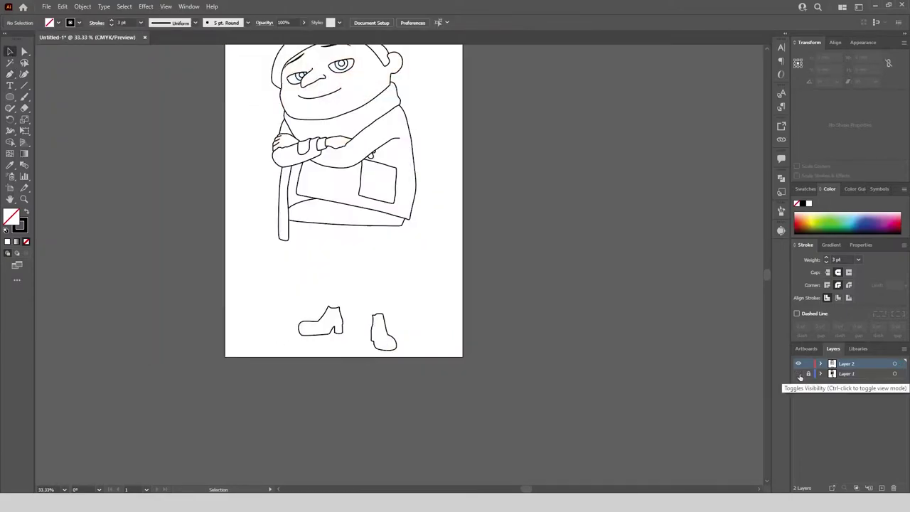
left_click(799, 373)
Step: Draw circles over the sleeve cuff's button and the large button on the coat front
scroll(276, 185, "up", 6)
left_click_drag(278, 130, 320, 174)
left_click_drag(319, 87, 326, 79)
key("ctrl+minus")
key("ctrl+minus")
key("ctrl+minus")
key("ctrl+minus")
scroll(257, 94, "up", 6)
left_click_drag(286, 130, 330, 168)
scroll(220, 128, "down", 4)
left_click(97, 137)
scroll(151, 215, "down", 3)
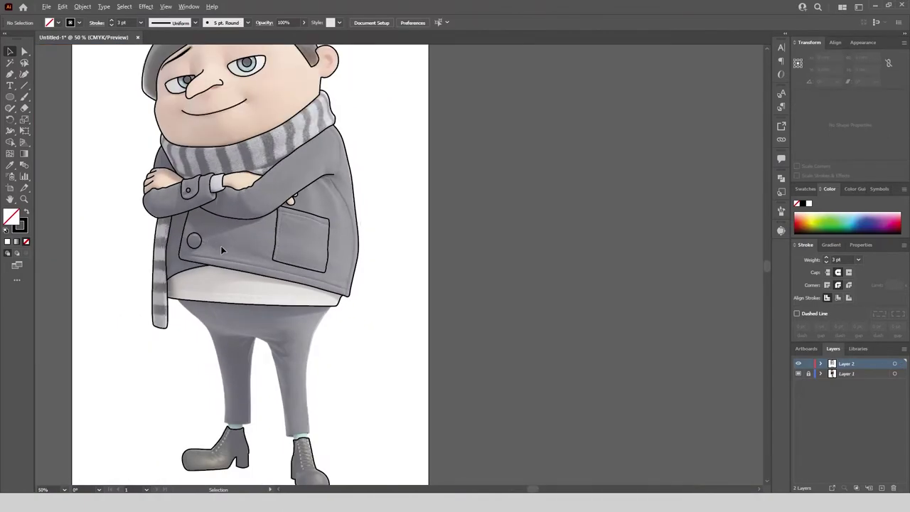
Step: Draw the curved inner line of the ear around the ear opening
key("ctrl+minus")
scroll(317, 108, "up", 7)
left_click(224, 112)
left_click_drag(280, 137, 280, 182)
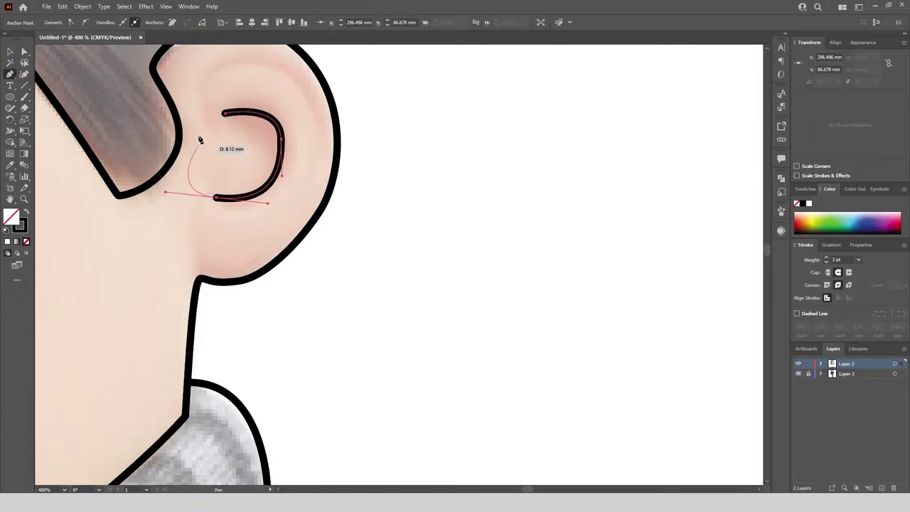
Step: Apply a width profile tapered at both ends to the inner ear curve
key("v")
left_click(290, 124)
left_click(280, 128)
left_click(195, 22)
left_click(168, 53)
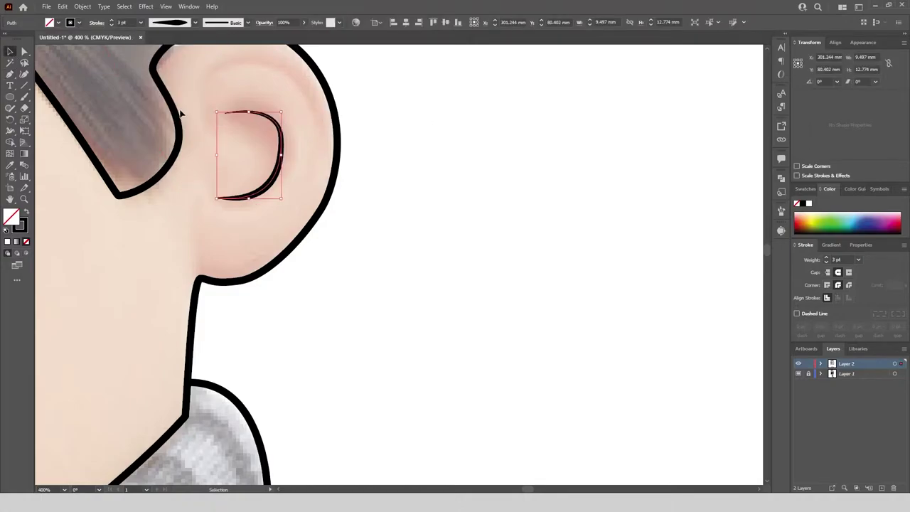
left_click(263, 152)
scroll(284, 142, "down", 2)
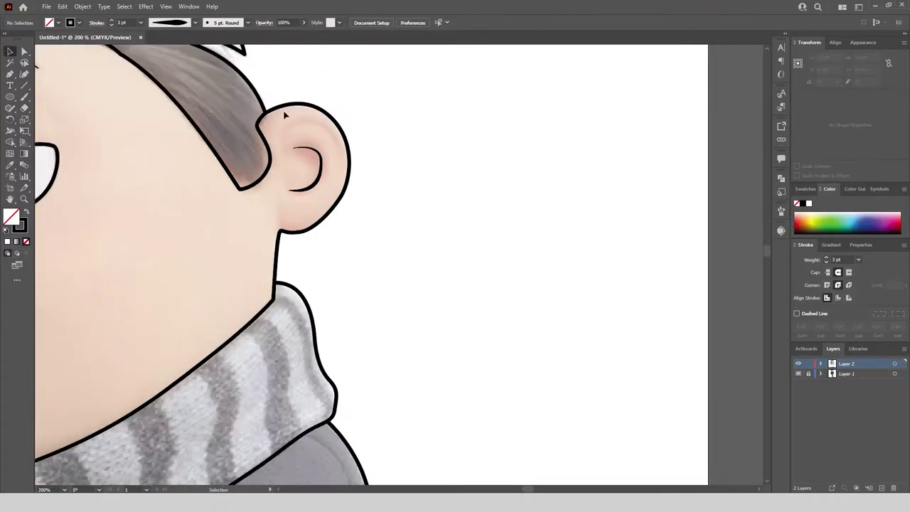
Step: Draw a second, larger curve inside the ear following the fold of its outer rim
key("p")
scroll(299, 114, "up", 2)
left_click(201, 153)
left_click_drag(288, 132, 341, 166)
left_click_drag(291, 271, 278, 284)
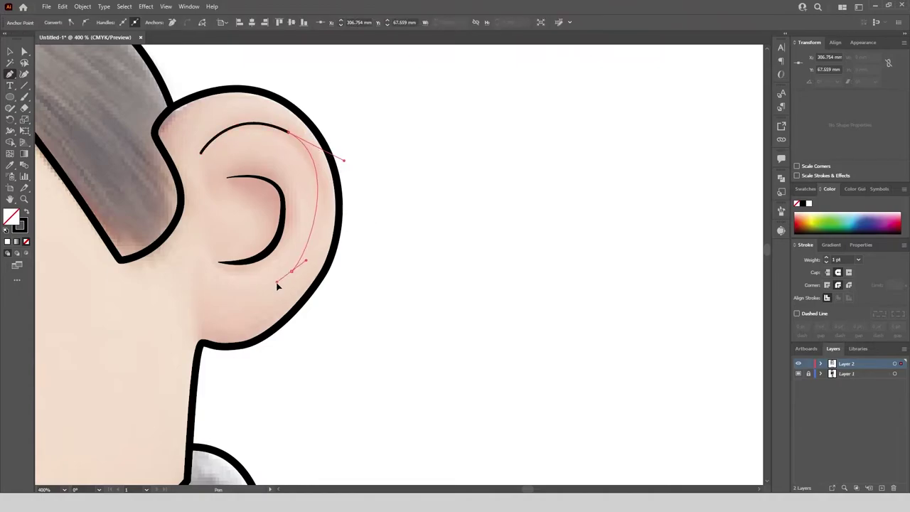
Step: Give the ear's outer fold curve a width profile tapered at both ends and a 3 pt stroke
key("v")
left_click(175, 22)
left_click(170, 69)
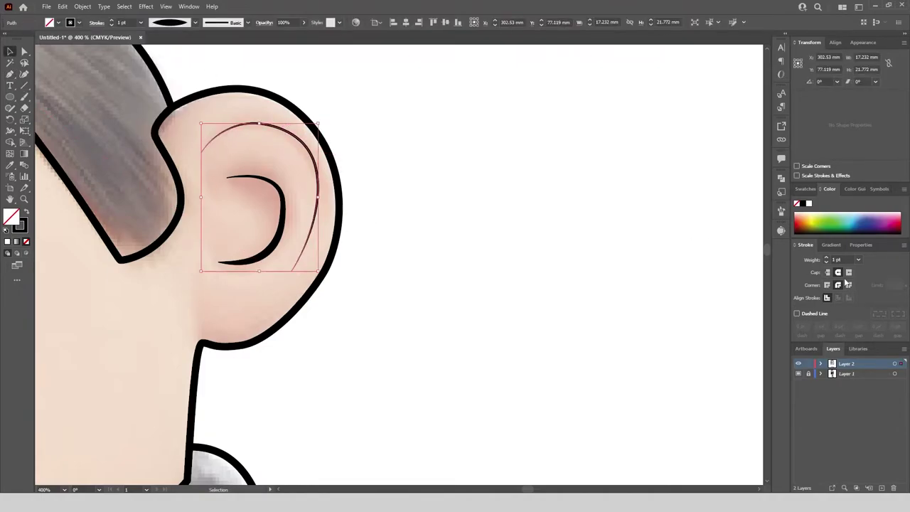
left_click(607, 207)
Step: Hide the reference layer to check the line art with the ear and button details, and show it again
scroll(607, 206, "down", 5)
left_click(798, 374)
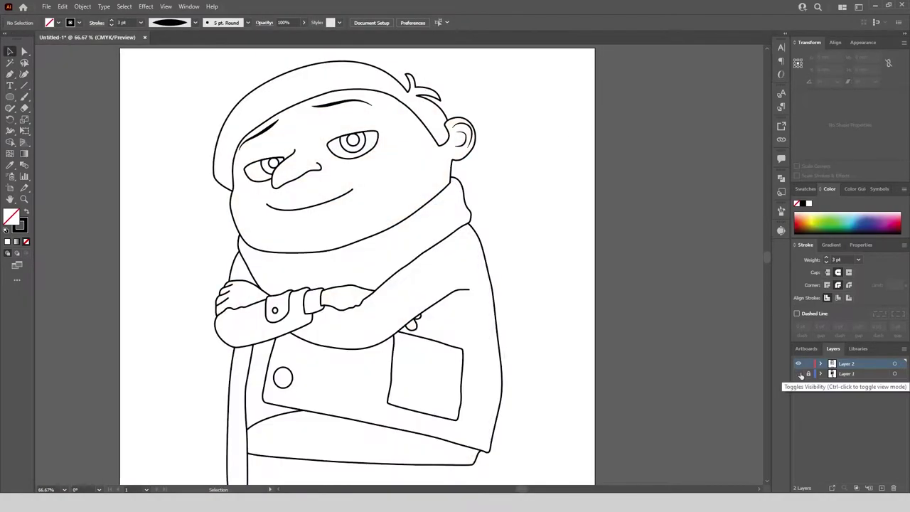
left_click(797, 373)
Step: Trace the outer edge of the trousers from the shirt hem down to the cuff above the front-facing boot
scroll(377, 277, "down", 2)
scroll(400, 239, "up", 5)
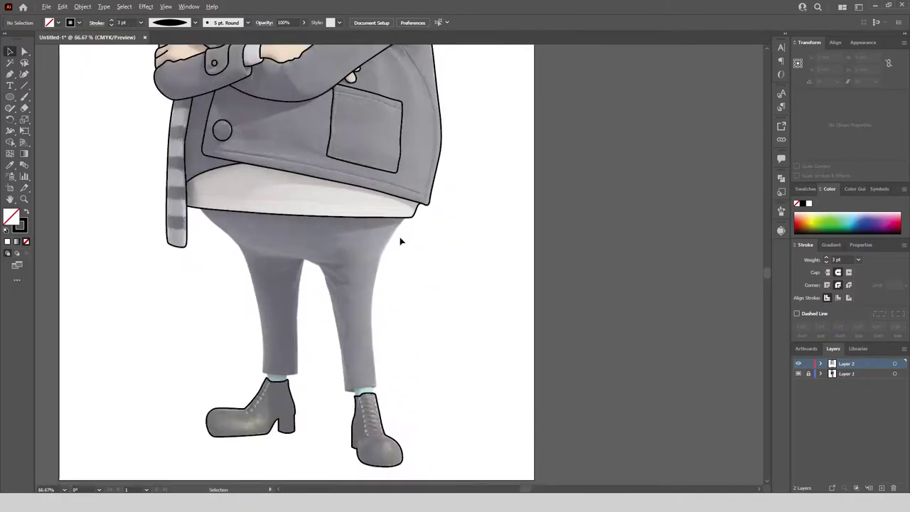
left_click(9, 73)
scroll(426, 160, "up", 1)
left_click(407, 205)
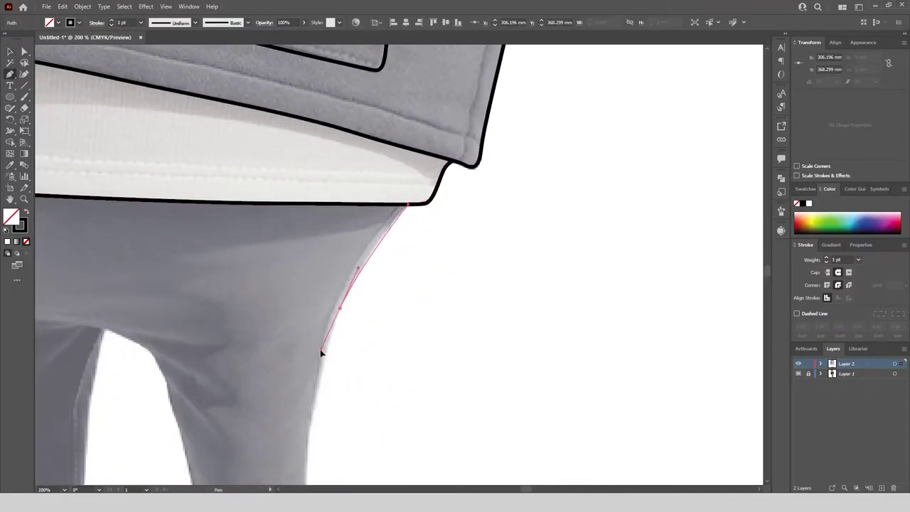
left_click(323, 344)
scroll(323, 344, "down", 1)
scroll(314, 426, "down", 3)
scroll(349, 319, "up", 5)
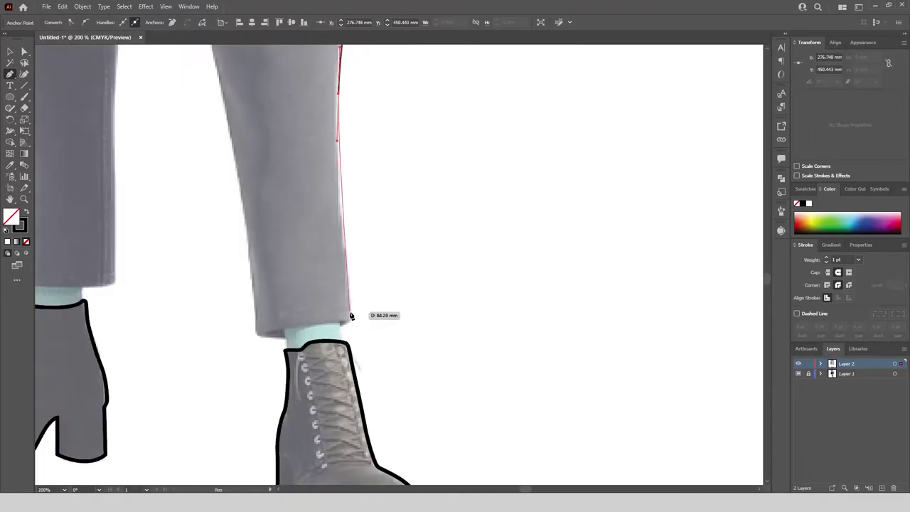
left_click_drag(349, 321, 349, 325)
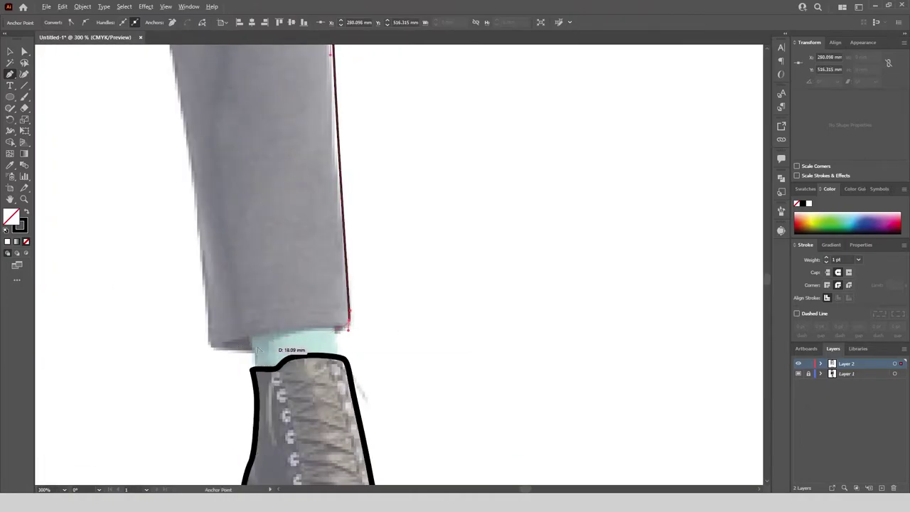
Step: Trace the trouser cuff above the front-facing boot and set the path's stroke weight to 3 pt
scroll(256, 348, "up", 3)
left_click(238, 317)
left_click_drag(246, 358, 246, 365)
left_click_drag(136, 344, 121, 327)
double_click(827, 258)
Step: Continue the trouser outline up the inner edge of the leg above the front-facing boot and end it at the crotch
scroll(512, 331, "down", 4)
scroll(434, 245, "up", 2)
left_click_drag(413, 211, 406, 153)
scroll(427, 241, "down", 3)
scroll(419, 178, "up", 3)
left_click_drag(451, 221, 436, 142)
scroll(436, 159, "down", 4)
scroll(411, 86, "up", 4)
left_click_drag(358, 110, 310, 97)
key("Escape")
Step: Trace the other trouser leg's outer edge from the shirt hem down over the hip toward the side-facing boot
scroll(551, 108, "down", 4)
scroll(436, 61, "up", 4)
left_click(331, 83)
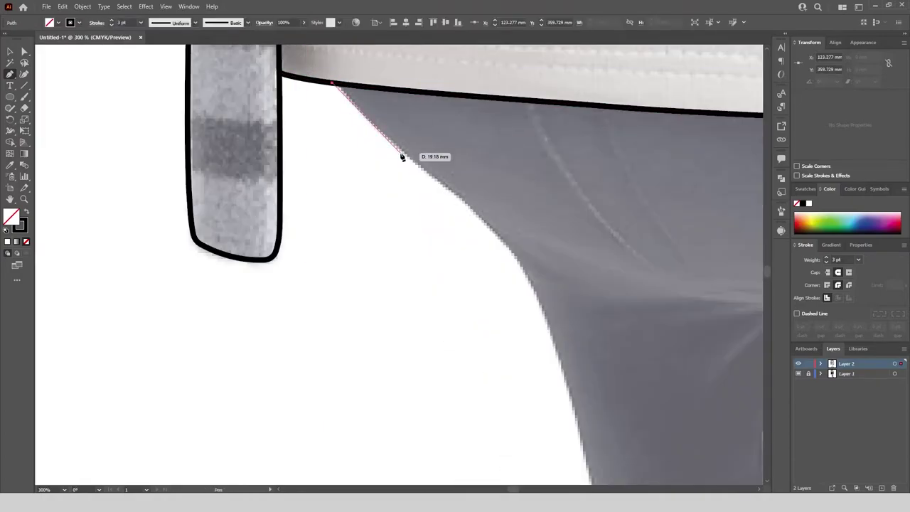
left_click_drag(443, 194, 443, 193)
left_click_drag(532, 284, 547, 301)
scroll(540, 288, "down", 4)
scroll(572, 412, "up", 3)
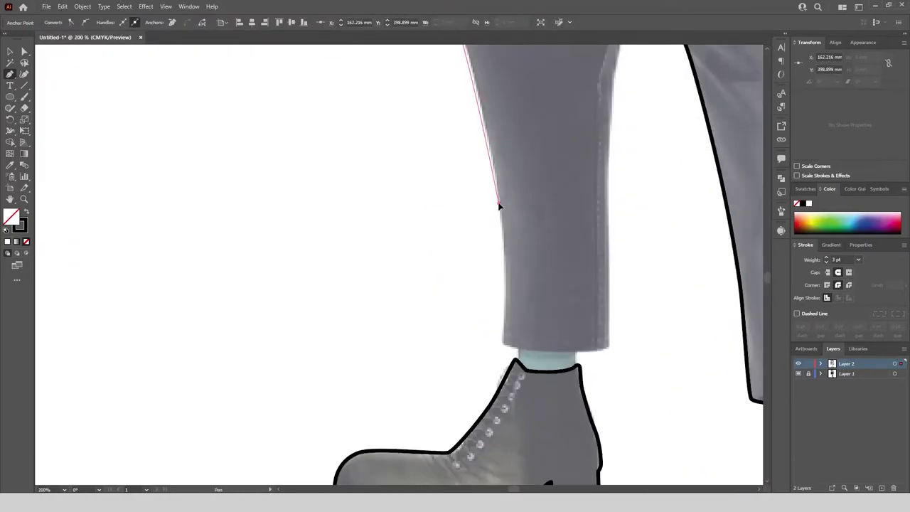
Step: Trace the cuff above the side-facing boot and the leg's inner edge up to meet the other leg at the crotch
left_click(506, 349)
scroll(624, 364, "up", 2)
left_click(599, 338)
scroll(578, 260, "down", 2)
scroll(569, 209, "up", 3)
scroll(559, 192, "up", 2)
left_click(510, 252)
left_click_drag(546, 112, 555, 93)
key("Escape")
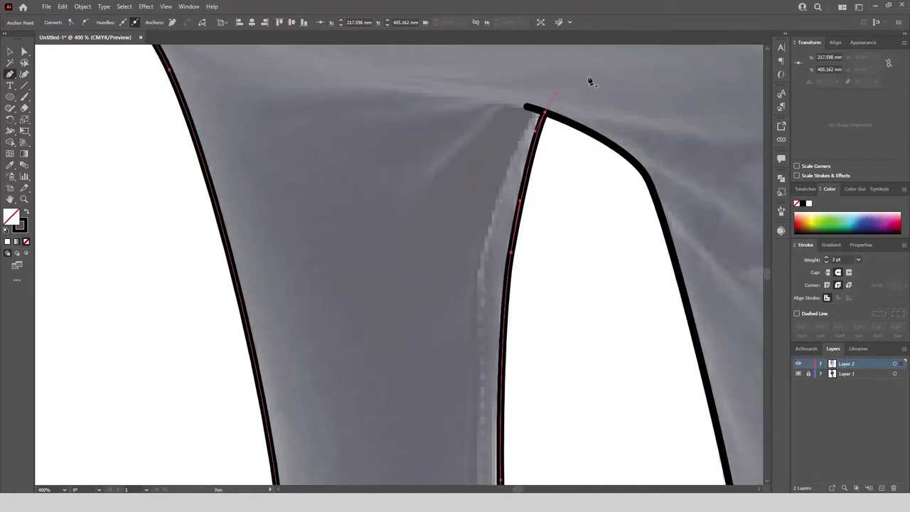
Step: Draw both side edges of the sock between the trouser cuff and the front-facing boot
scroll(526, 128, "down", 4)
scroll(615, 329, "up", 5)
left_click(658, 284)
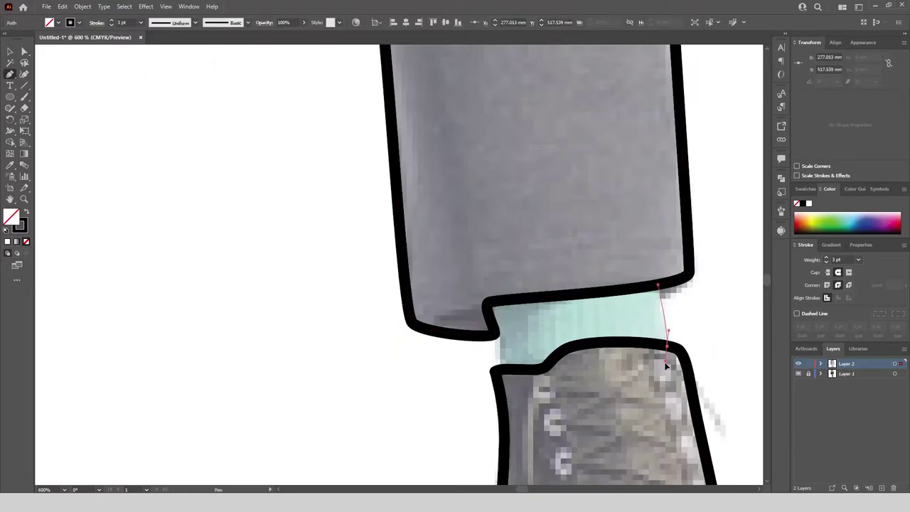
left_click(667, 348)
left_click(497, 335)
left_click(503, 370)
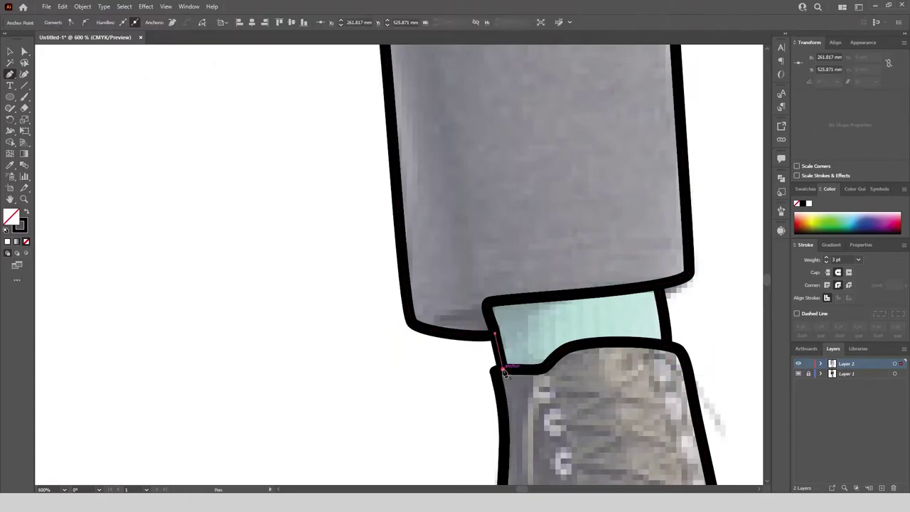
Step: Draw both vertical sock edges between the trouser cuff and the side-facing boot
scroll(598, 327, "down", 5)
scroll(457, 306, "up", 6)
left_click(461, 266)
left_click(461, 317)
key("Escape")
left_click(699, 276)
left_click(698, 334)
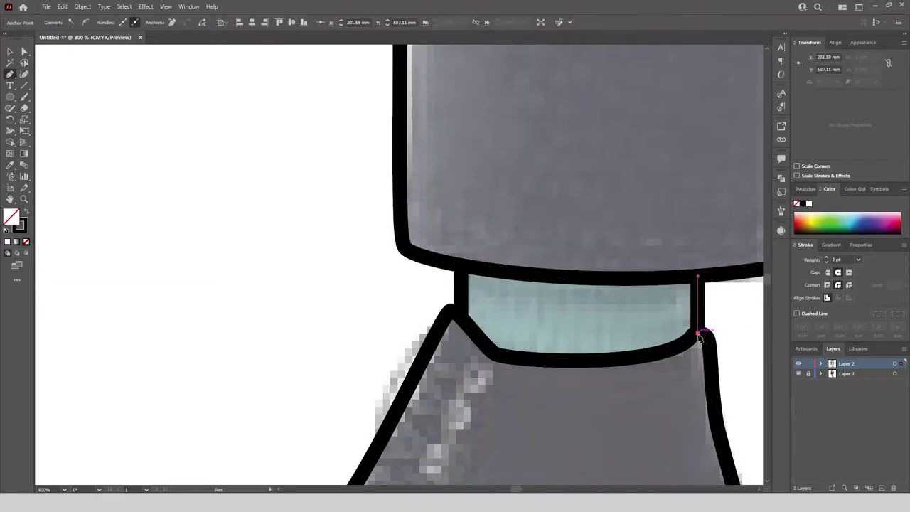
Step: Trace both wavy edges of the scarf's first full dark stripe below the ear-side jaw
scroll(475, 343, "down", 10)
scroll(480, 171, "up", 1)
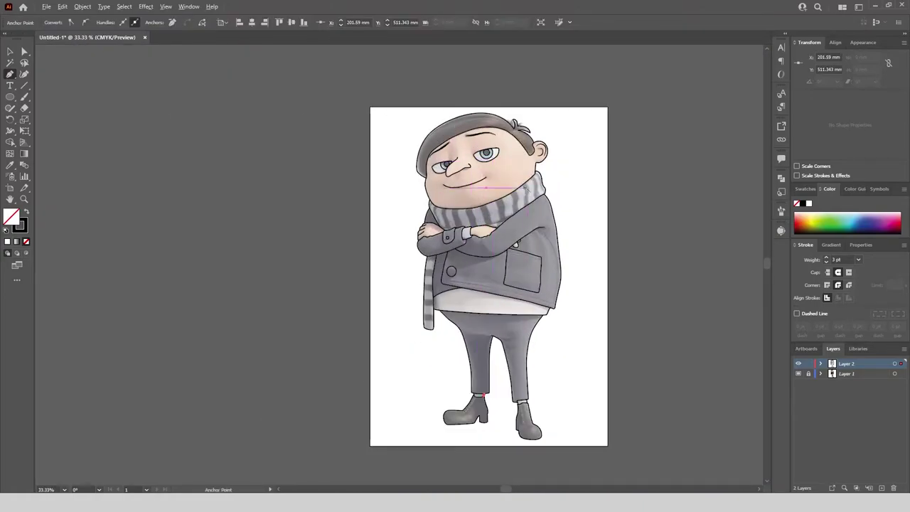
scroll(540, 180, "up", 6)
left_click(467, 142)
left_click_drag(500, 184, 508, 222)
left_click_drag(506, 262, 510, 283)
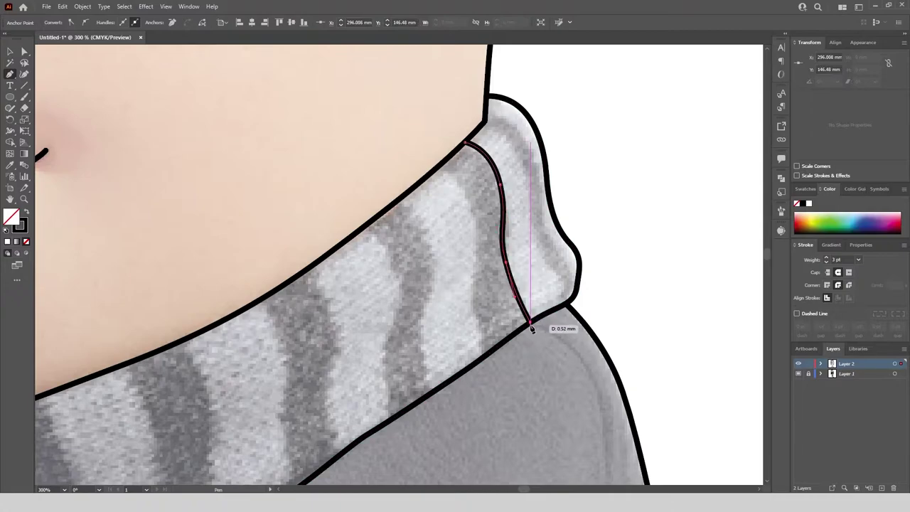
left_click(435, 169)
left_click_drag(471, 211, 474, 239)
left_click_drag(474, 298, 475, 327)
left_click(486, 354)
key("Escape")
Step: Trace both edges of the second full dark scarf stripe, counting from the ear side, between jawline and coat
mouse_move(379, 259)
left_mouse_down()
mouse_move(420, 192)
mouse_move(470, 244)
left_mouse_up()
left_click(438, 133)
key("ctrl+z")
mouse_move(475, 201)
left_mouse_down()
mouse_move(475, 222)
mouse_move(434, 228)
left_mouse_up()
left_click(463, 271)
left_click(472, 325)
left_click(403, 161)
left_click_drag(424, 281, 424, 310)
left_click(433, 352)
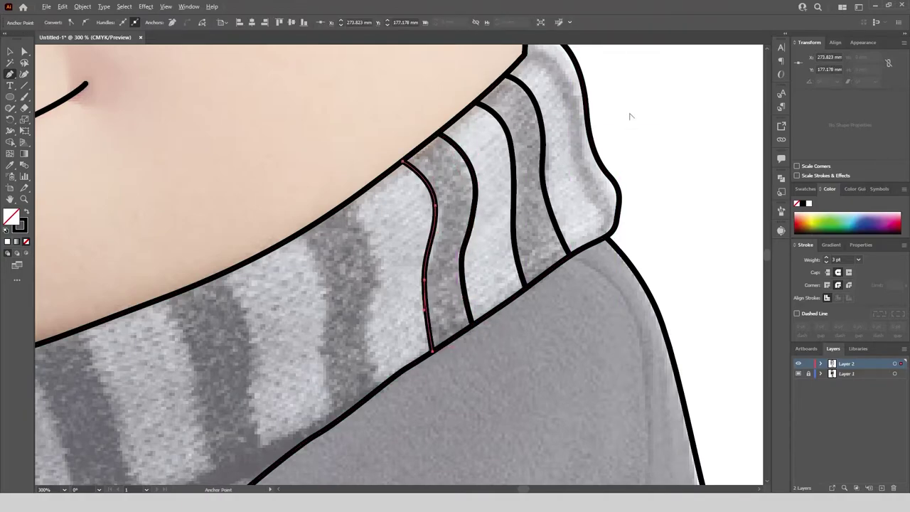
Step: Trace both edges of the third full dark scarf stripe from the ear side, from jawline to coat sleeve
scroll(629, 118, "up", 1)
left_click_drag(284, 263, 454, 122)
left_click(425, 89)
left_click_drag(468, 179, 464, 219)
left_click_drag(450, 266, 449, 305)
left_click(468, 336)
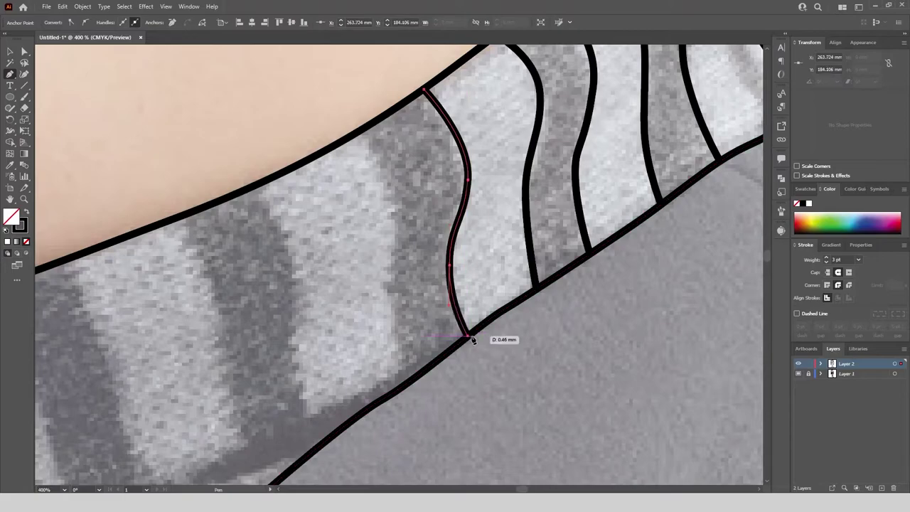
scroll(582, 76, "down", 1)
left_click(415, 120)
left_click_drag(441, 171, 440, 238)
left_click_drag(443, 284, 447, 297)
left_click(453, 307)
Step: Trace both edges of the fourth full dark scarf stripe from the ear side, ending on the sleeve's upper edge
scroll(428, 193, "down", 1)
left_click(374, 164)
left_click_drag(398, 204, 399, 283)
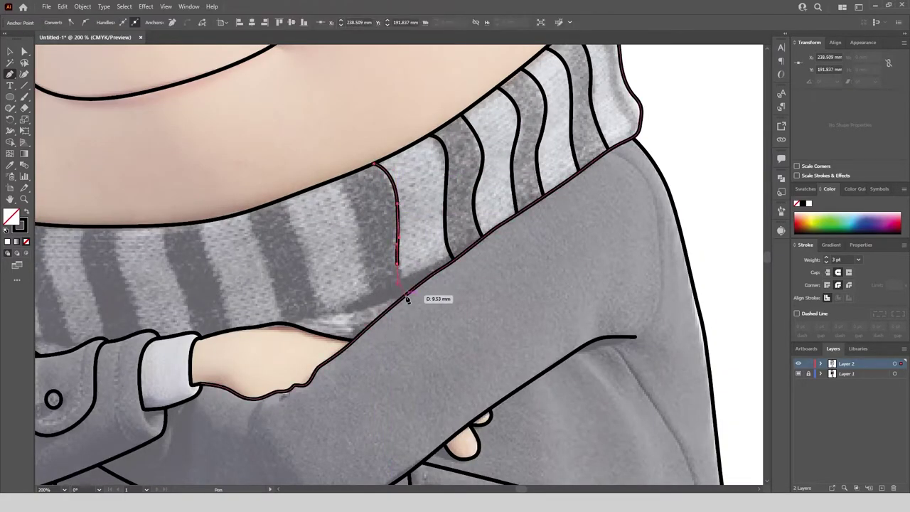
left_click(389, 247, "ctrl")
left_click(340, 179)
left_click(358, 222)
left_click(384, 313)
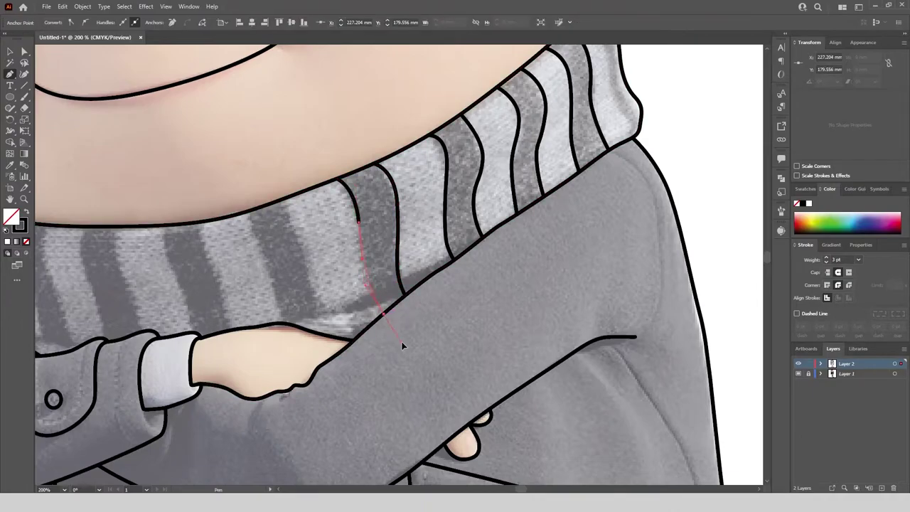
Step: Trace both edges of the narrow dark stripe at the scarf's opposite end, above the folded hand
scroll(555, 173, "down", 2)
scroll(266, 229, "up", 3)
left_click(280, 92)
left_click_drag(271, 130, 272, 169)
left_click_drag(303, 209, 305, 228)
left_click(318, 110)
left_click_drag(296, 143, 300, 168)
left_click_drag(320, 212, 324, 222)
Step: Trace both edges of the dark scarf stripe that ends above the buttoned cuff strap
left_click(358, 119, "ctrl")
left_click(358, 116)
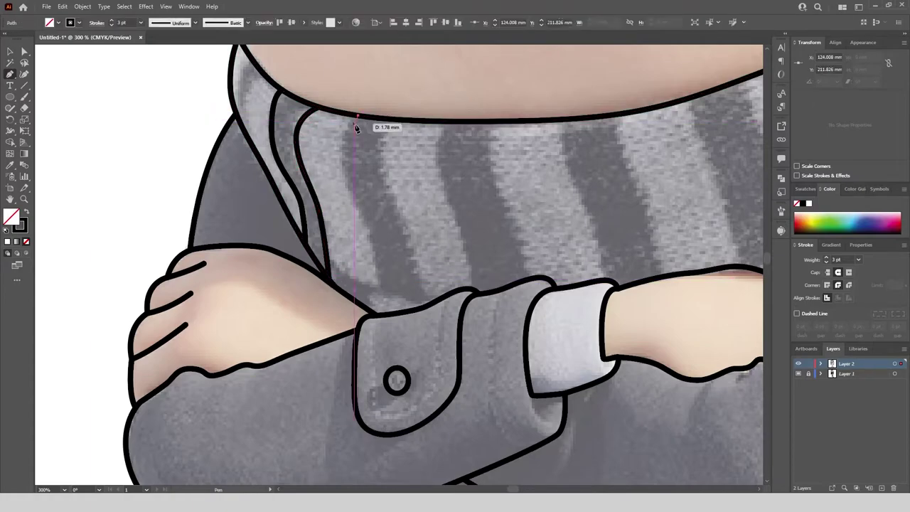
left_click_drag(344, 182, 369, 241)
left_click(389, 120)
left_click_drag(391, 189, 406, 236)
left_click_drag(421, 278, 424, 291)
left_click(424, 308)
Step: Trace both edges of the dark scarf stripe between the buttoned cuff strap and the white shirt cuff
left_click(452, 126, "ctrl")
left_click(451, 123)
left_click_drag(442, 182, 473, 269)
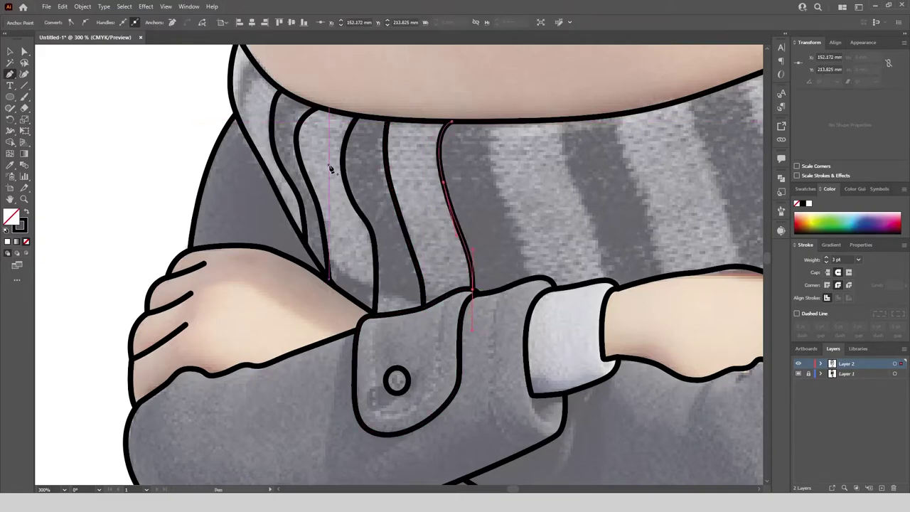
scroll(420, 163, "right", 3)
left_click(409, 127)
left_click_drag(409, 188, 426, 232)
left_click_drag(440, 285, 442, 312)
Step: Trace both edges of the dark scarf stripe that ends at the white shirt cuff and wrist
left_click_drag(548, 143, 439, 119)
left_click(438, 119, "ctrl")
left_click(425, 95)
left_click_drag(433, 153, 453, 206)
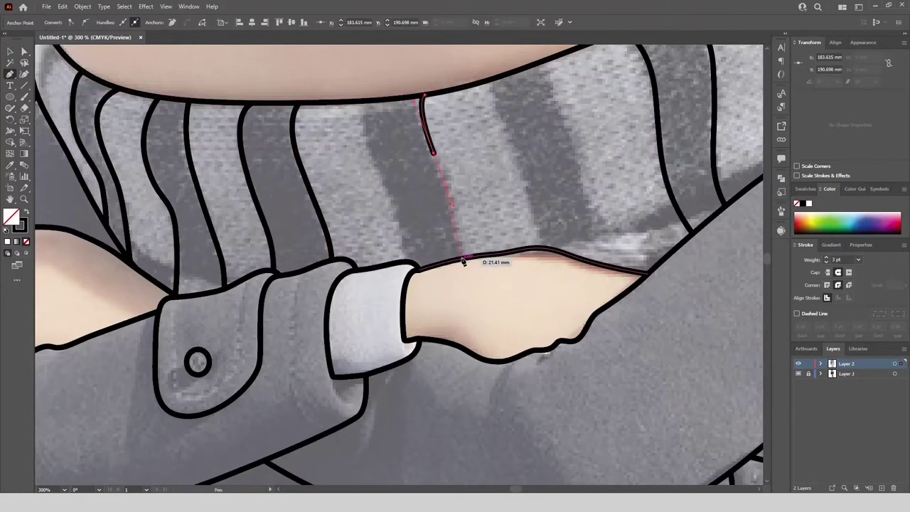
left_click(377, 114, "ctrl")
left_click(368, 101)
left_click_drag(376, 164, 391, 199)
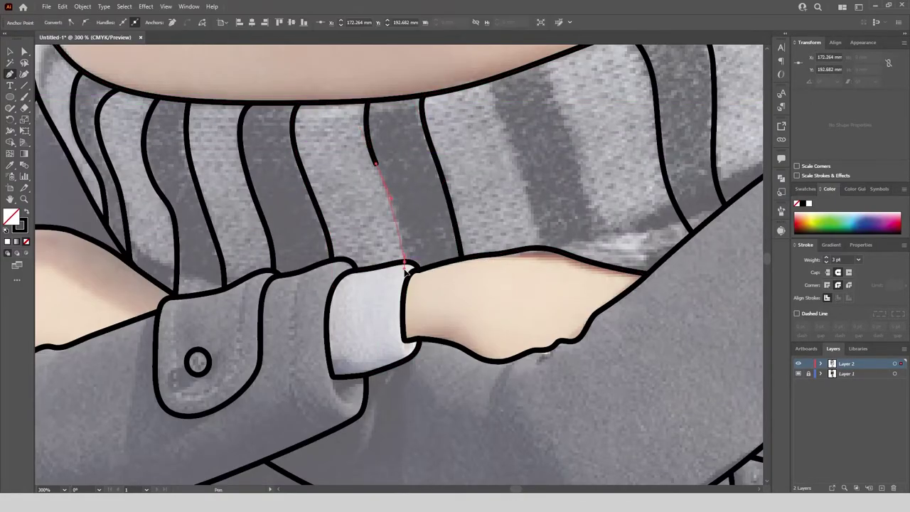
Step: Trace both edges of the remaining dark scarf stripe above the back of the hand
scroll(423, 258, "down", 1)
scroll(446, 109, "up", 2)
left_click(366, 150, "ctrl")
left_click(364, 142)
left_click_drag(380, 215, 400, 268)
left_click_drag(425, 393, 424, 393)
scroll(357, 236, "down", 2)
scroll(391, 194, "up", 2)
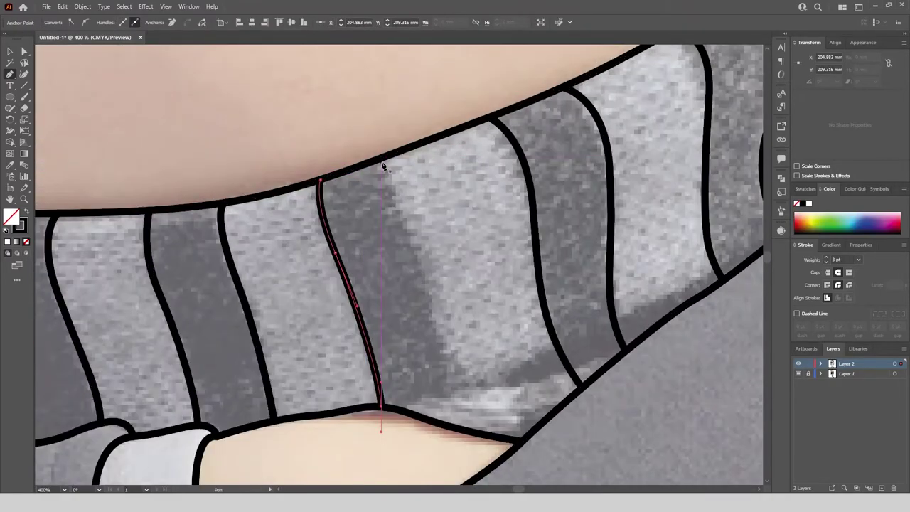
left_click(382, 166, "ctrl")
left_click(389, 155)
left_click(407, 229)
left_click(443, 345)
left_click(492, 435)
Step: Trace the inner edge of the dark band along the scarf's outer rim below the ear, and deselect the path
scroll(405, 254, "down", 2)
scroll(405, 254, "down", 2)
scroll(551, 139, "up", 3)
left_click(546, 140, "ctrl")
left_click(539, 134)
left_click_drag(574, 175, 586, 216)
left_click_drag(608, 291, 609, 292)
left_click(620, 316)
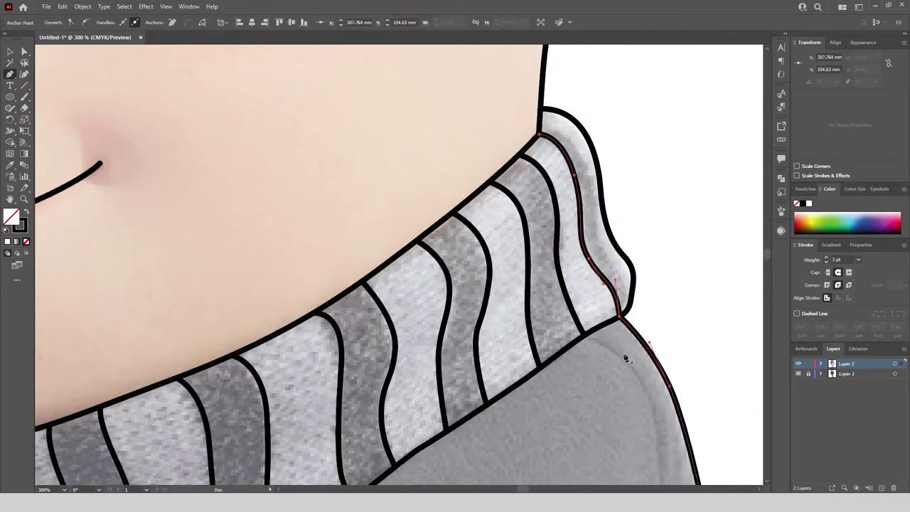
scroll(652, 164, "down", 5)
left_click(10, 52)
left_click(152, 136)
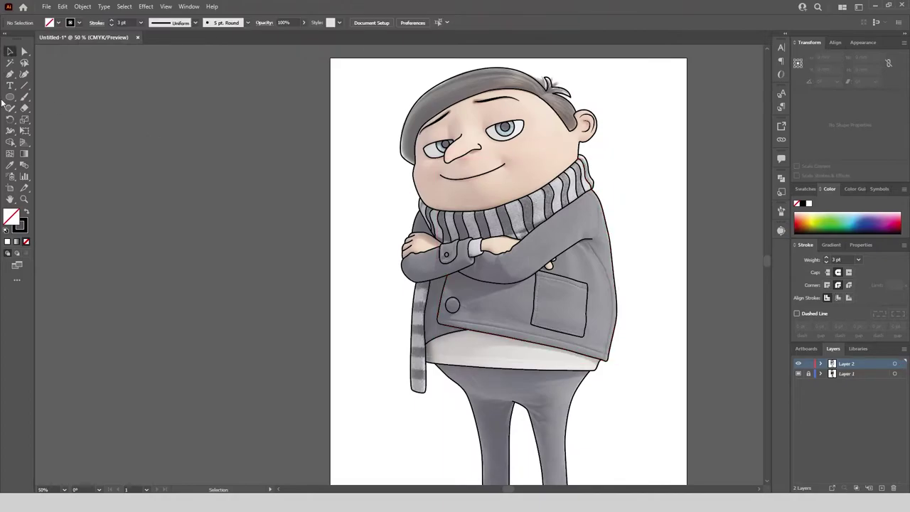
Step: Draw the curved upper and lower edges of the lowest dark stripe on the hanging scarf end
scroll(415, 375, "up", 6)
left_click(363, 301)
left_click_drag(486, 312, 560, 313)
left_click(366, 377)
left_click_drag(487, 385, 548, 373)
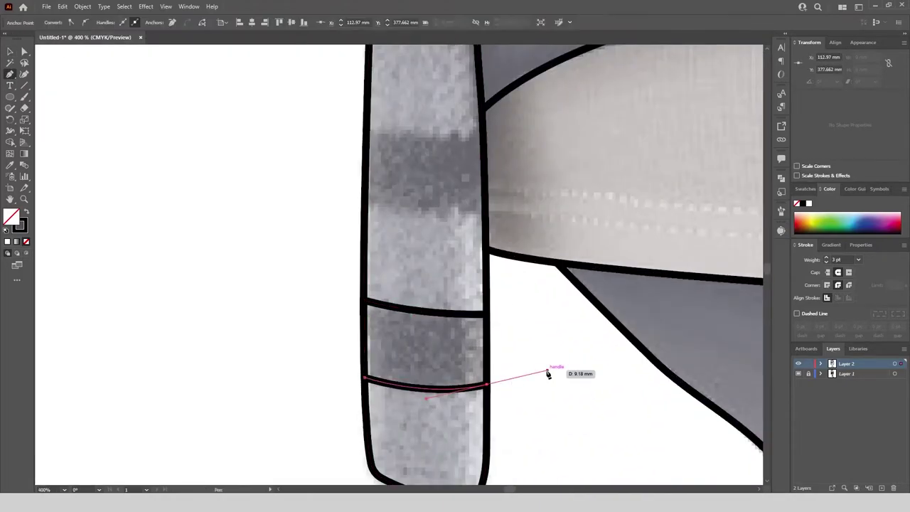
Step: Draw the curved upper and lower edges of the hanging scarf's second-lowest dark stripe, beside the shirt
scroll(469, 313, "up", 2)
left_click(304, 257)
left_click_drag(480, 263, 554, 251)
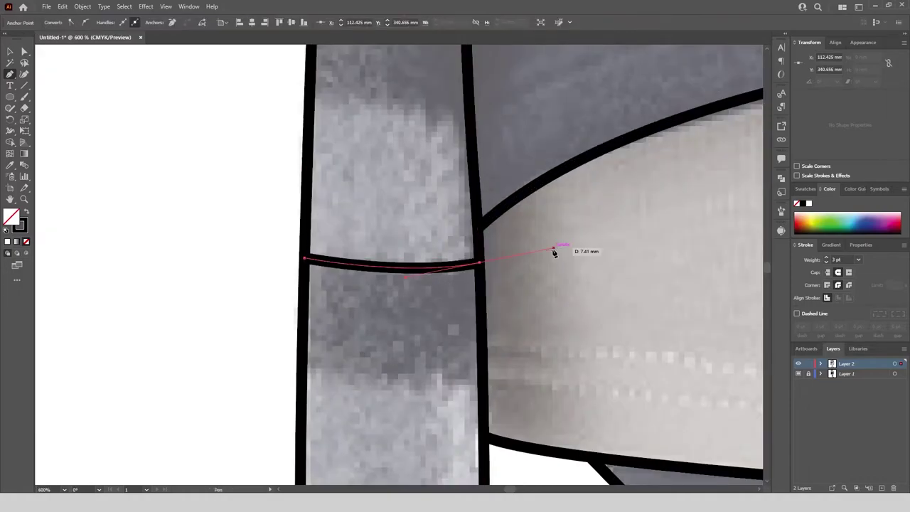
left_click(305, 368)
left_click_drag(484, 372, 571, 361)
Step: Draw the upper and lower edges of the third dark stripe from the bottom of the hanging scarf
scroll(414, 388, "down", 3)
scroll(398, 281, "up", 3)
left_click(357, 283, "ctrl")
left_click(350, 273)
left_click_drag(569, 299, 577, 301)
left_click(347, 377, "ctrl")
left_click(346, 379)
left_click_drag(506, 402, 551, 427)
Step: Draw the curved upper edge of the hanging scarf's dark stripe level with the large coat button
scroll(434, 413, "down", 3)
scroll(453, 276, "up", 2)
left_click(374, 277, "ctrl")
left_click(370, 274)
left_click_drag(475, 283, 527, 300)
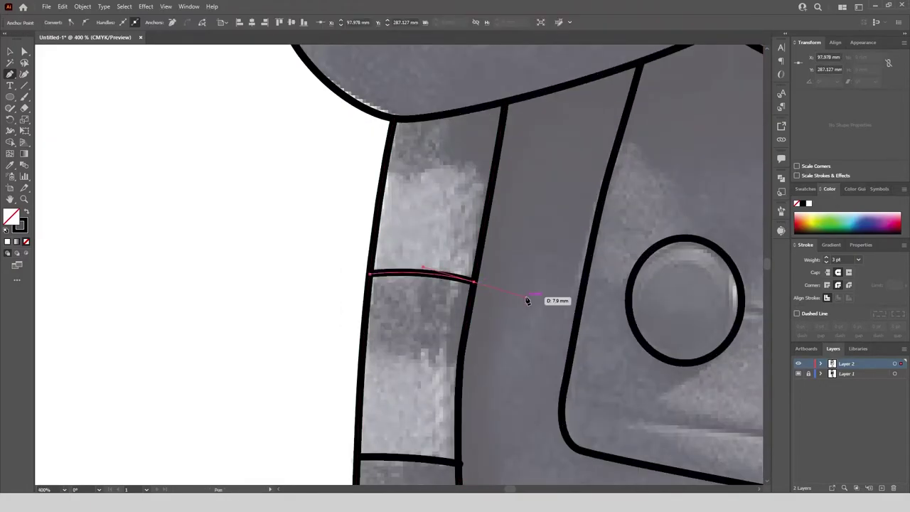
Step: Draw the curved lower edges of the two topmost dark stripes on the hanging scarf, just below the sleeve
left_click(366, 353, "ctrl")
left_click(363, 351)
left_click_drag(520, 370, 520, 367)
left_click(385, 176, "ctrl")
left_click(384, 173)
left_click_drag(492, 183, 518, 203)
Step: Draw the missing curved stripe edge at the neck scarf's narrow end, beneath the chin above the folded hand
scroll(449, 177, "down", 7)
scroll(442, 181, "up", 6)
left_click(440, 182, "ctrl")
left_click(440, 179)
left_click_drag(435, 295, 436, 296)
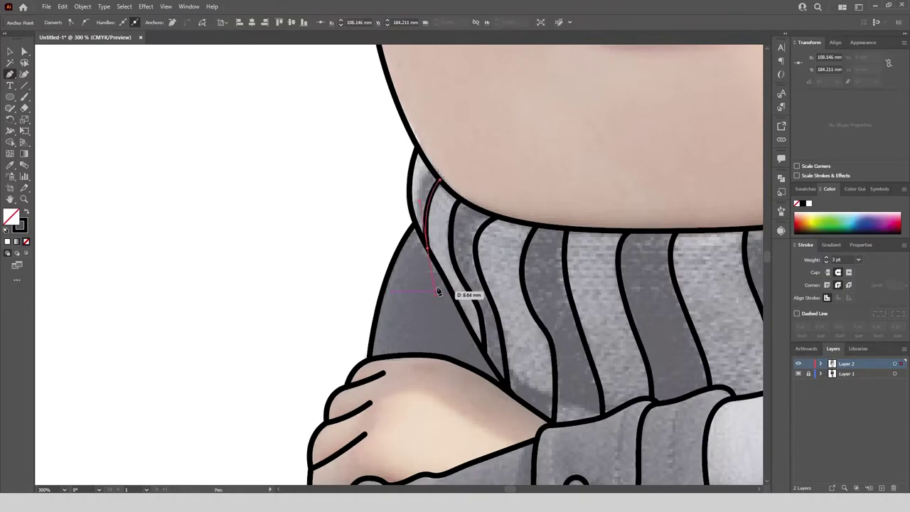
scroll(407, 194, "down", 3)
left_click(10, 52)
left_click(342, 176)
Step: Examine the whole line drawing with the reference image layer hidden and shown again
scroll(349, 173, "down", 2)
scroll(574, 182, "down", 3)
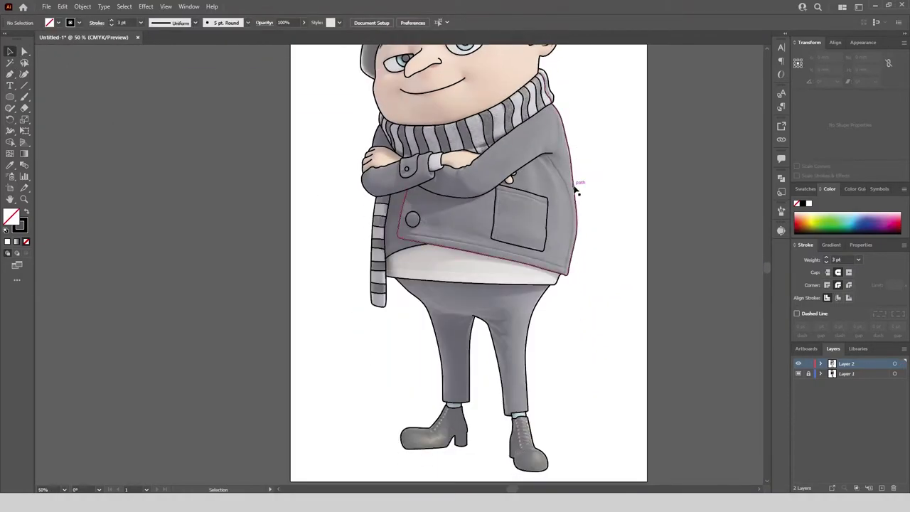
scroll(635, 202, "down", 2)
left_click(798, 373)
scroll(540, 84, "up", 2)
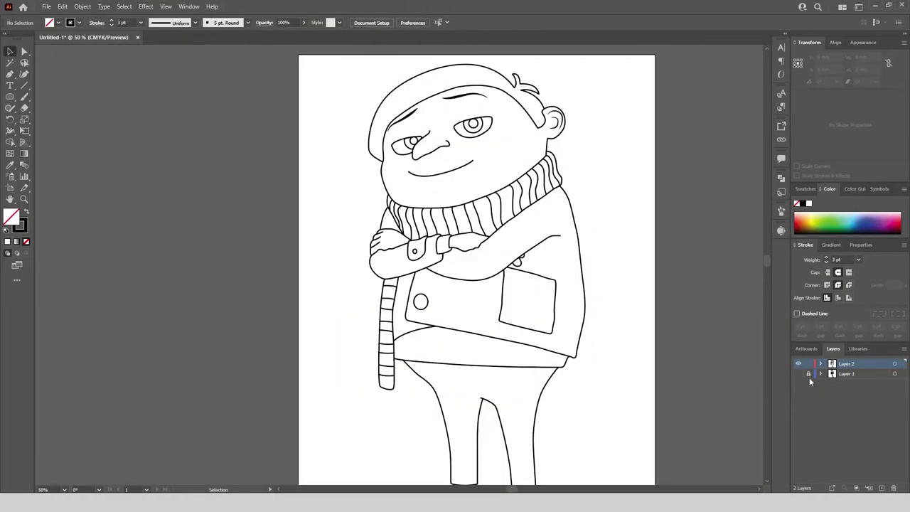
left_click(798, 373)
left_click(798, 373)
left_click(798, 373)
scroll(436, 66, "up", 1)
Step: Select all line art with matching strokes and convert it to filled shapes with Outline Stroke
left_click(442, 59)
left_click(124, 7)
mouse_move(206, 98)
left_click(308, 152)
key("ctrl+minus")
left_click(83, 6)
mouse_move(146, 235)
left_click(263, 256)
Step: Unite the outlined strokes into one shape, make it a compound path, and check it without the reference layer
left_click(783, 178)
scroll(455, 242, "up", 5)
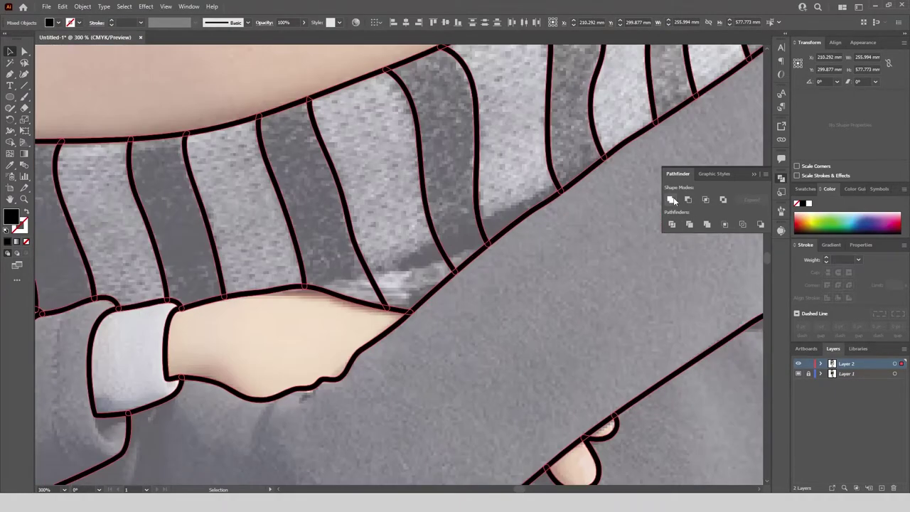
left_click(670, 200)
scroll(466, 227, "down", 5)
key("ctrl+8")
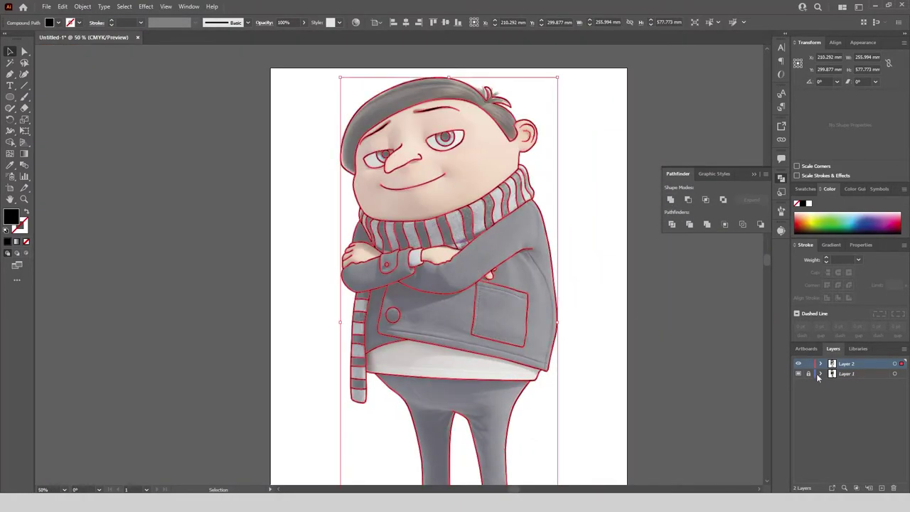
left_click(764, 344)
left_click(765, 169)
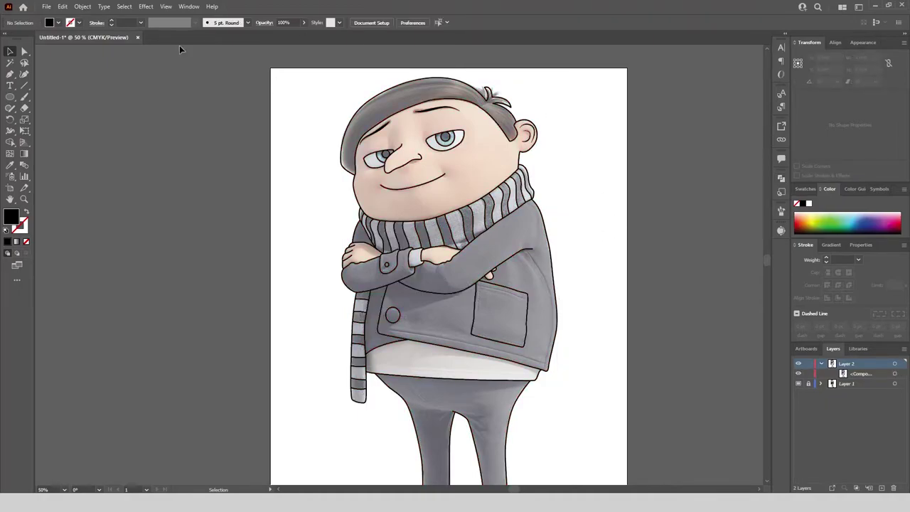
scroll(473, 89, "down", 1)
left_click(799, 383)
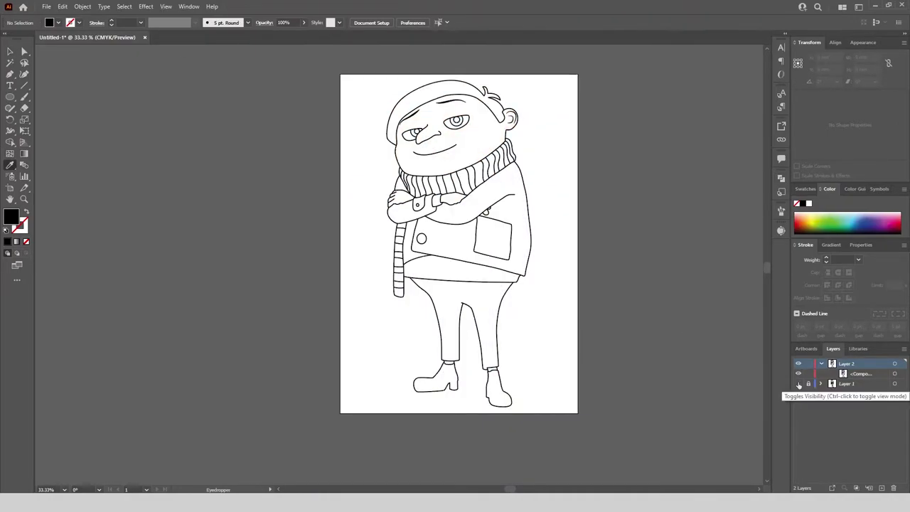
left_click(799, 384)
Step: Turn the line art into a Live Paint group and fill the face with a pale skin tone
scroll(466, 115, "up", 4)
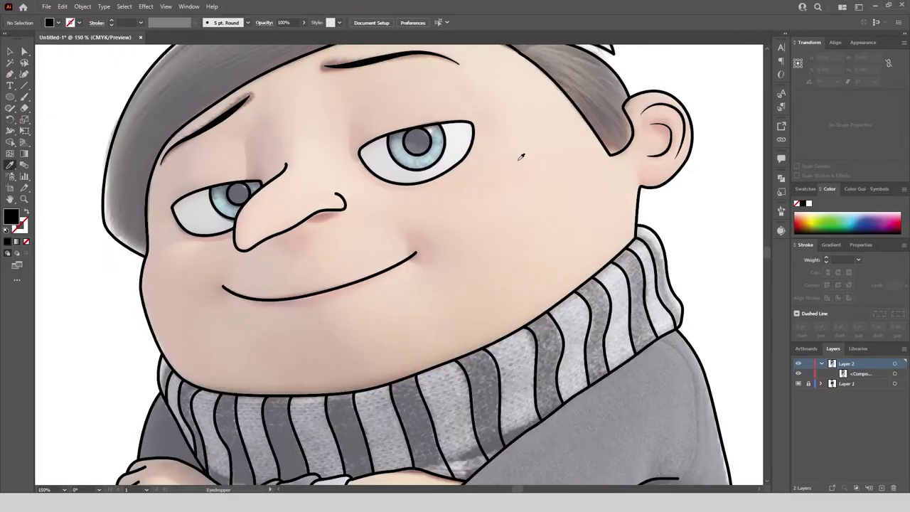
double_click(15, 221)
left_click(547, 204)
scroll(362, 111, "down", 2)
left_click(895, 364)
left_click_drag(10, 142, 38, 155)
double_click(17, 219)
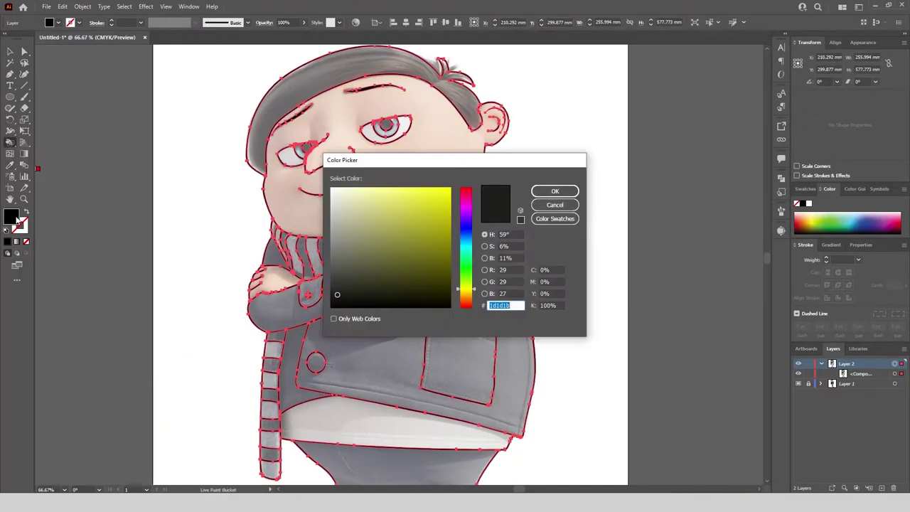
left_click(562, 191)
scroll(346, 112, "up", 3)
left_click(346, 122)
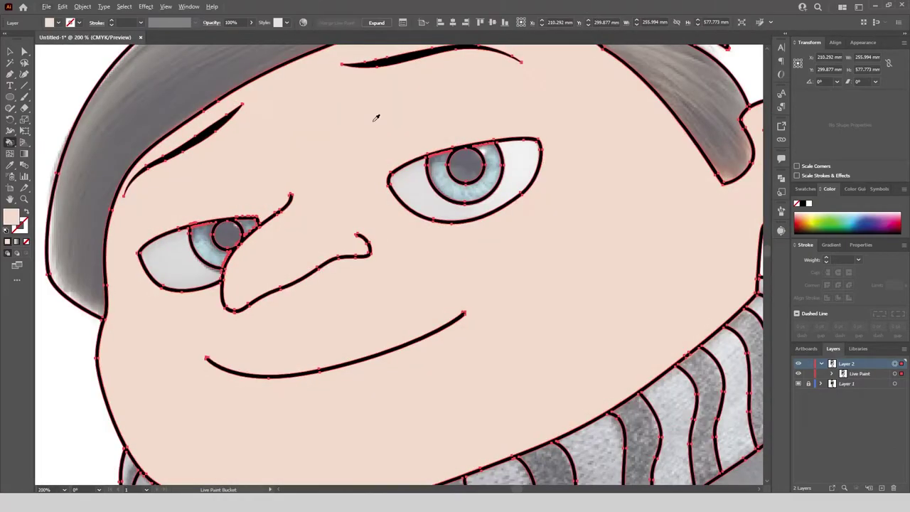
Step: Fill the ear, both hands and the fingertips beneath the arm with the same skin tone, leaving the artwork deselected
scroll(372, 122, "down", 2)
scroll(248, 179, "up", 2)
scroll(505, 270, "up", 1)
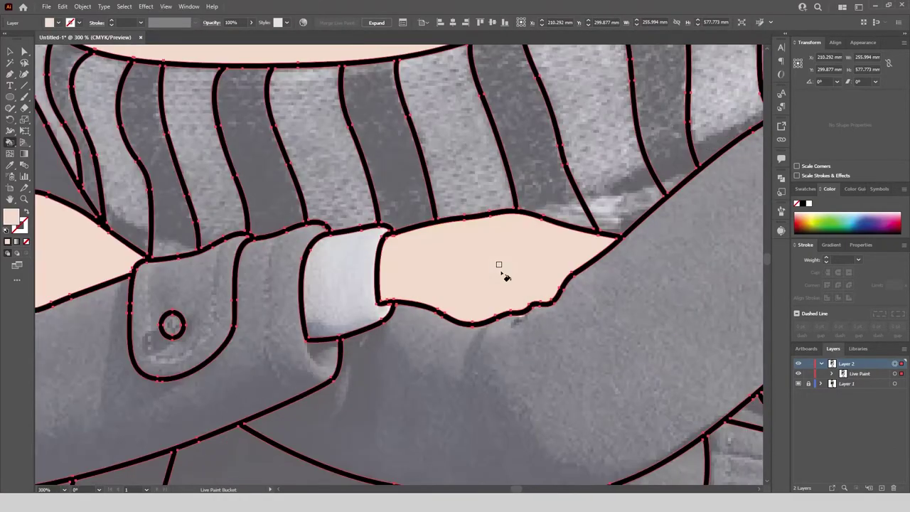
scroll(558, 244, "up", 1)
scroll(557, 247, "up", 1)
left_click(577, 187)
scroll(494, 152, "down", 3)
scroll(486, 180, "up", 4)
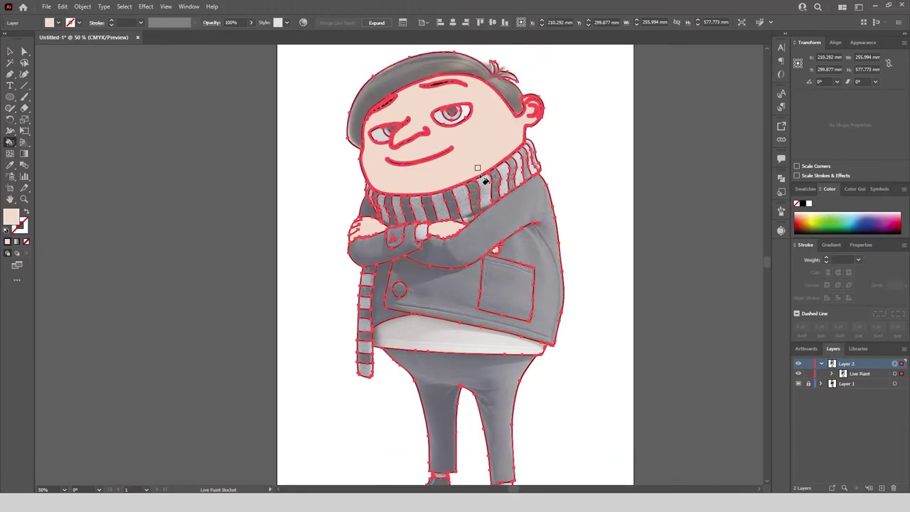
left_click(10, 51)
left_click(87, 90)
Step: Sample the iris's pale blue from the reference image and fill the iris beside the nose with it
scroll(467, 276, "up", 1)
scroll(436, 123, "up", 5)
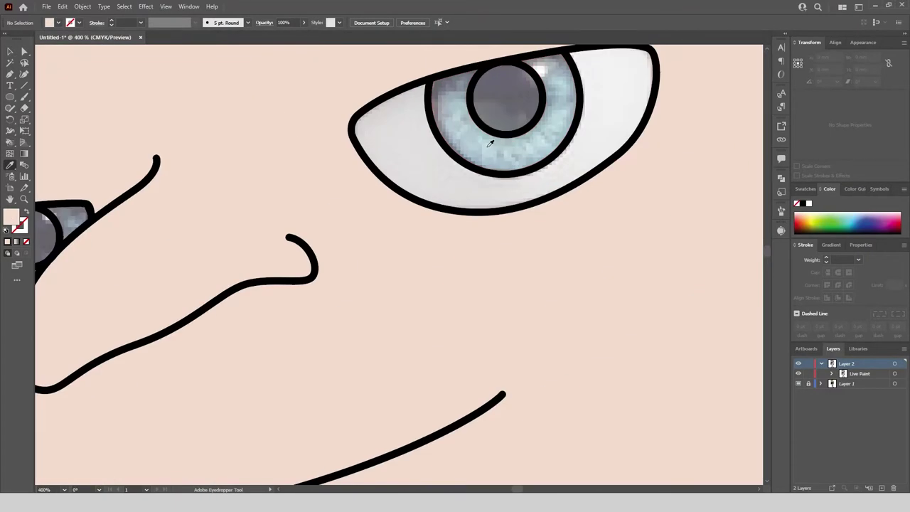
scroll(569, 175, "down", 1)
left_click(894, 364)
left_click(11, 143)
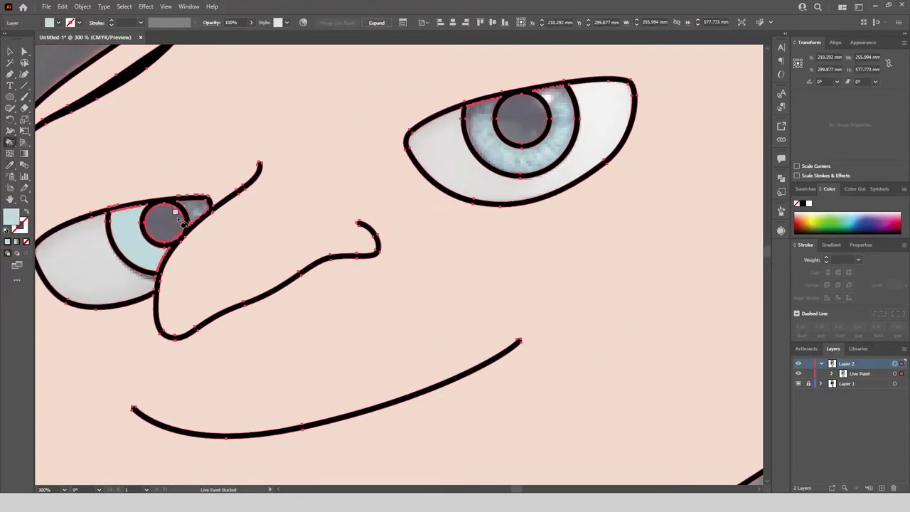
scroll(177, 226, "up", 2)
Step: Set the fill colour to turquoise #7fcedb and fill all iris areas of both eyes with it
double_click(12, 217)
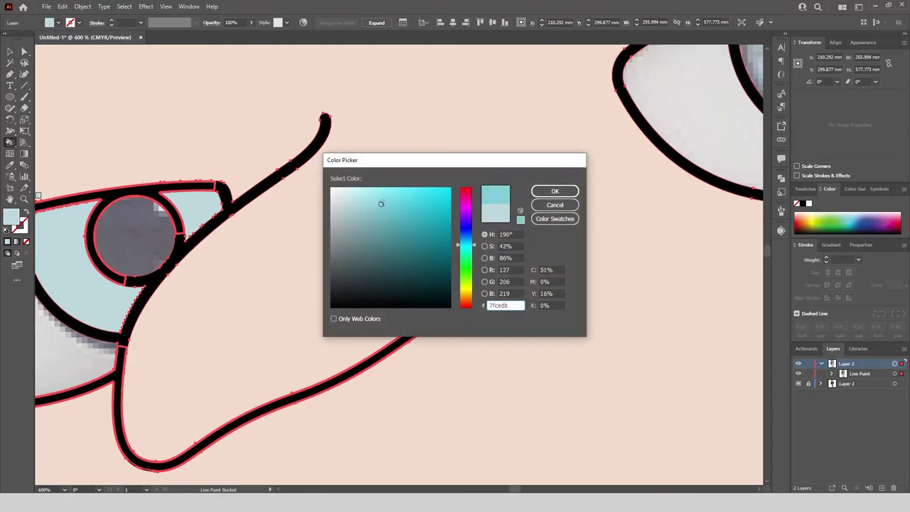
left_click(554, 191)
left_click(75, 256)
left_click(199, 236)
scroll(199, 235, "down", 5)
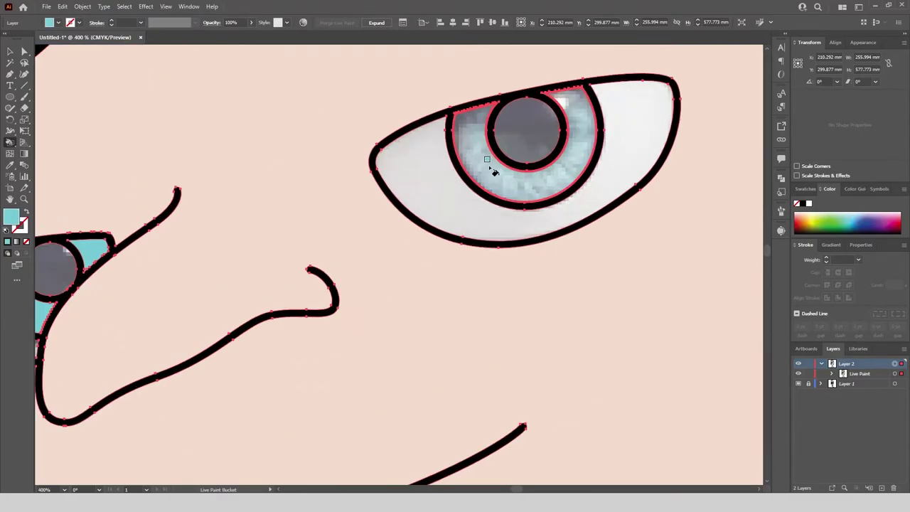
key("v")
left_click(75, 114)
Step: Set the fill colour to near-white #f9f9f9 and fill the whites of both eyes
double_click(11, 217)
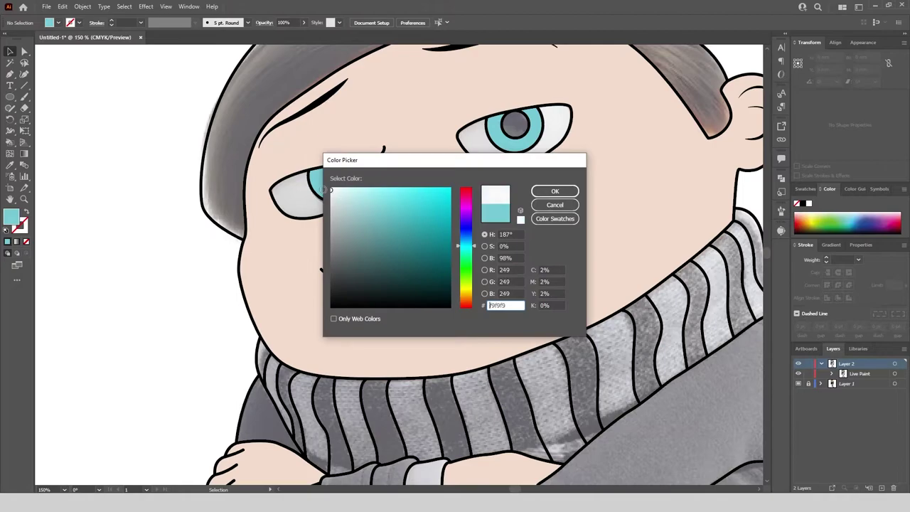
left_click(555, 192)
left_click(477, 199)
left_click(10, 143)
left_click(296, 197)
scroll(338, 175, "up", 2)
scroll(368, 153, "up", 3)
scroll(285, 192, "down", 3)
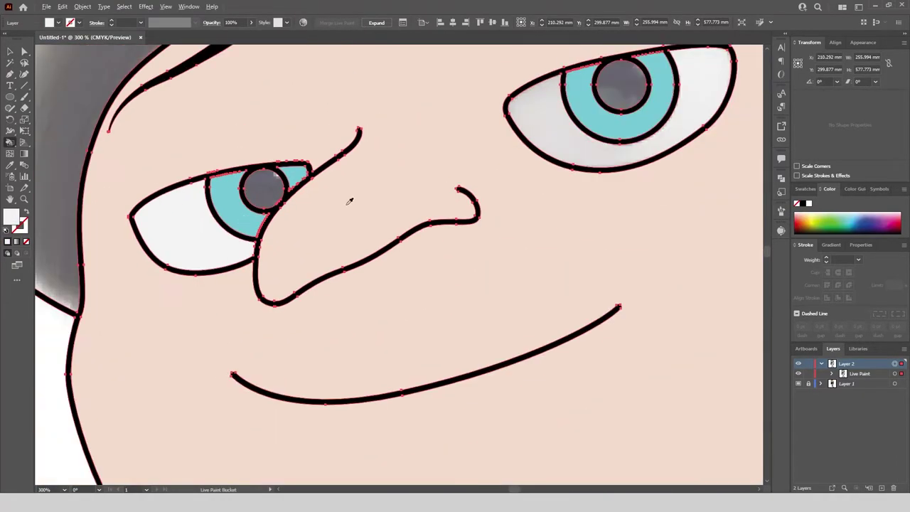
scroll(559, 126, "down", 1)
left_click(10, 51)
left_click(104, 122)
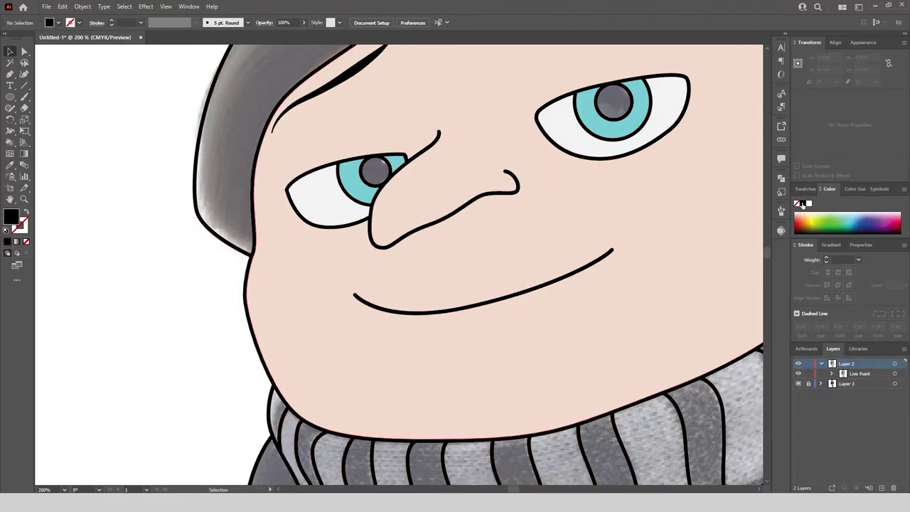
Step: Fill the pupils of both eyes with black
left_click(896, 364)
left_click(10, 142)
scroll(367, 177, "up", 3)
left_click(387, 161)
scroll(206, 248, "down", 3)
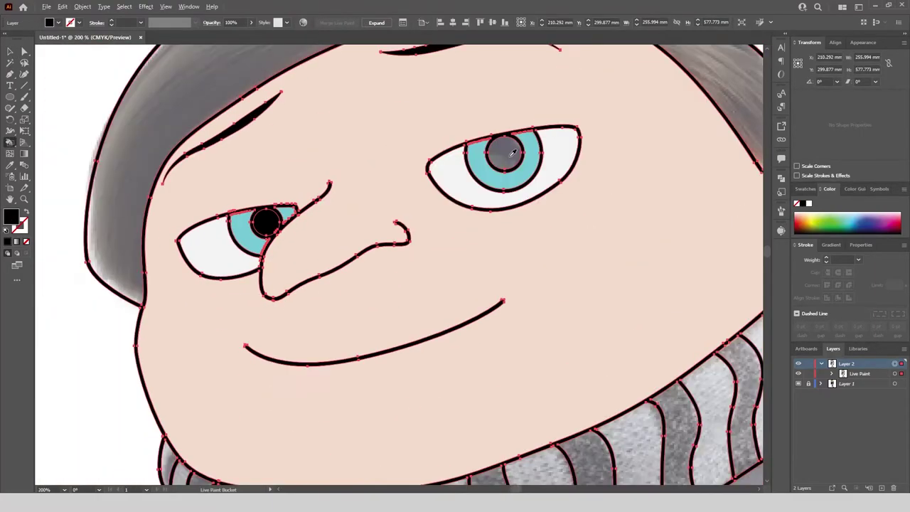
scroll(509, 154, "up", 2)
left_click(511, 158)
Step: Fill the boy's hair with black and deselect the artwork
scroll(515, 178, "down", 3)
left_click(348, 82)
scroll(348, 82, "down", 2)
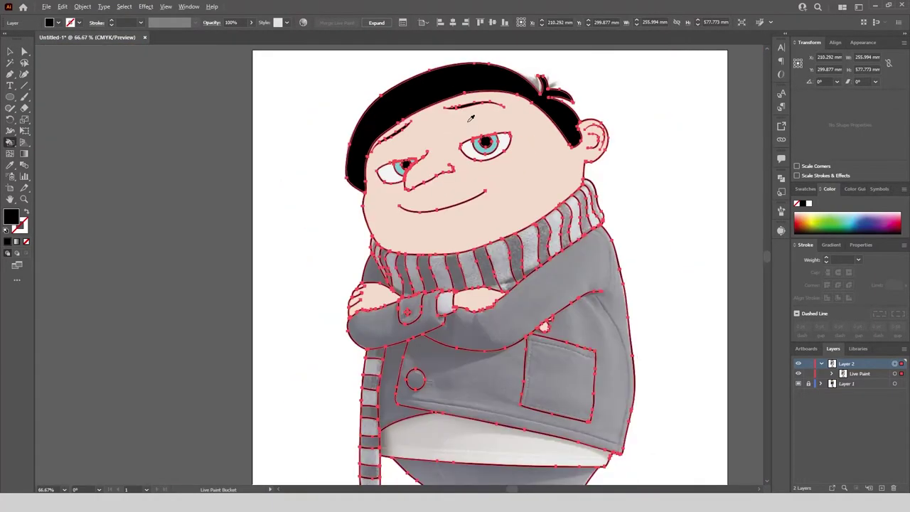
left_click(10, 51)
left_click(296, 108)
Step: Sample the coat's grey from the reference image and fill the coat body, upper sleeve and pocket with it
scroll(297, 108, "down", 1)
scroll(417, 302, "up", 3)
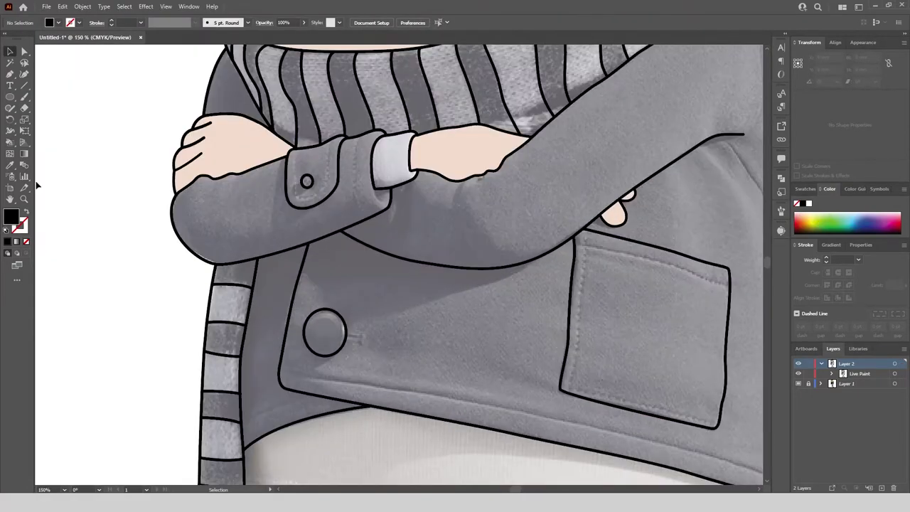
left_click(895, 365)
key("k")
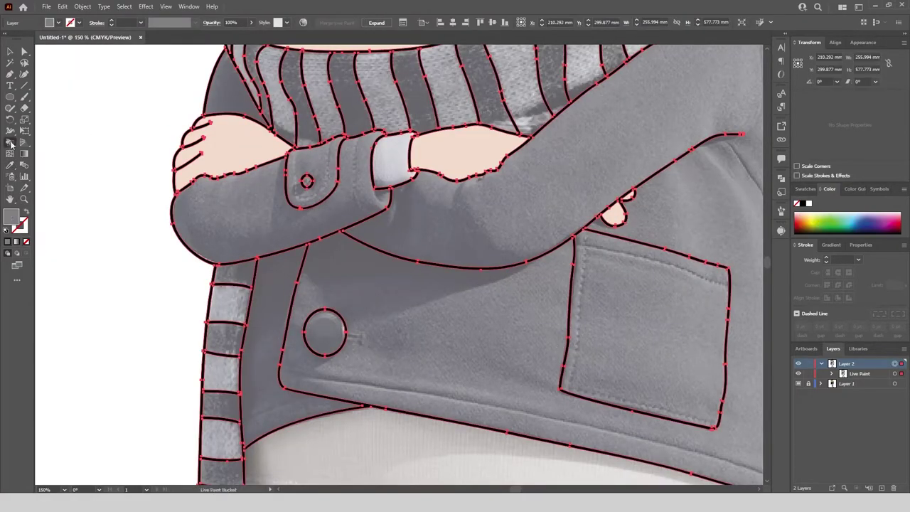
scroll(447, 281, "down", 2)
left_click(463, 248)
scroll(463, 248, "up", 3)
left_click(464, 231)
scroll(463, 231, "down", 2)
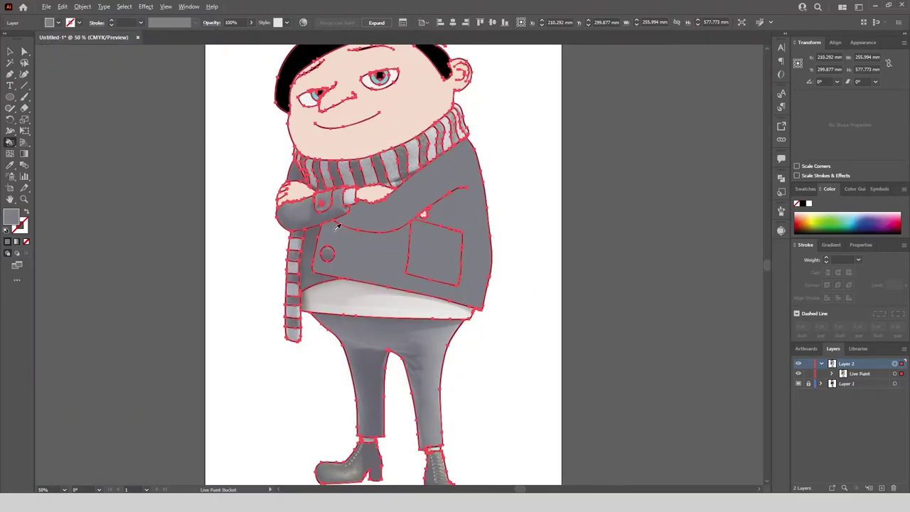
Step: Fill the folded forearm, its buttoned cuff tab and the trousers with the same grey
scroll(333, 240, "up", 3)
scroll(378, 102, "up", 2)
left_click(346, 186)
scroll(352, 232, "down", 6)
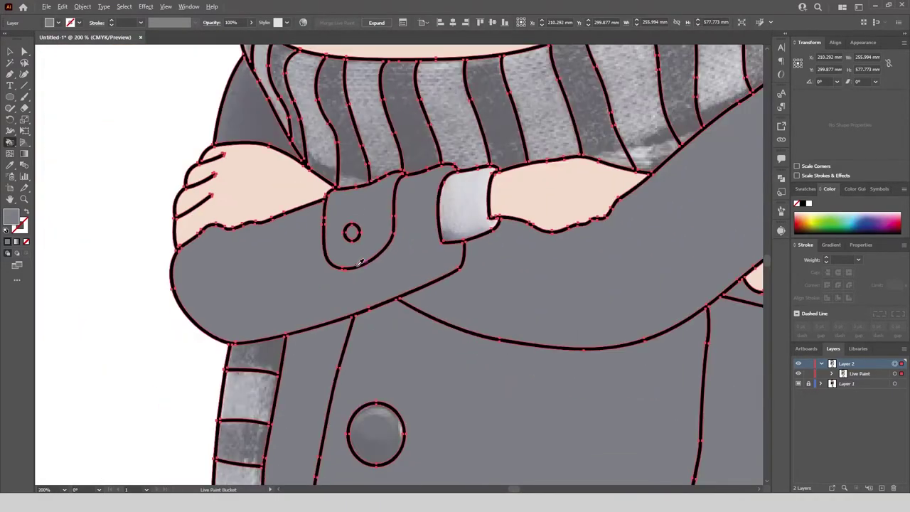
scroll(420, 319, "down", 2)
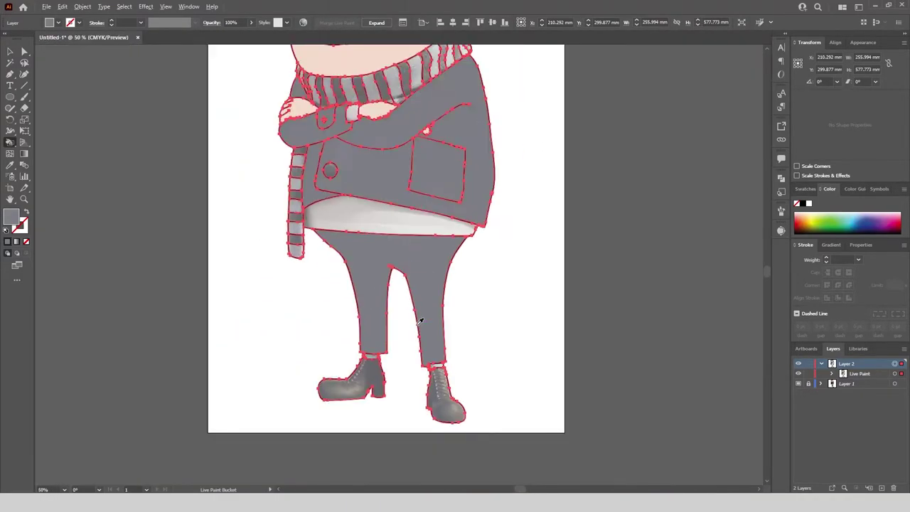
scroll(405, 98, "up", 1)
left_click(10, 52)
left_click(245, 203)
Step: Sample the shirt's off-white from the reference image, lighten it, and fill the shirt below the coat
scroll(411, 202, "up", 2)
scroll(411, 204, "down", 1)
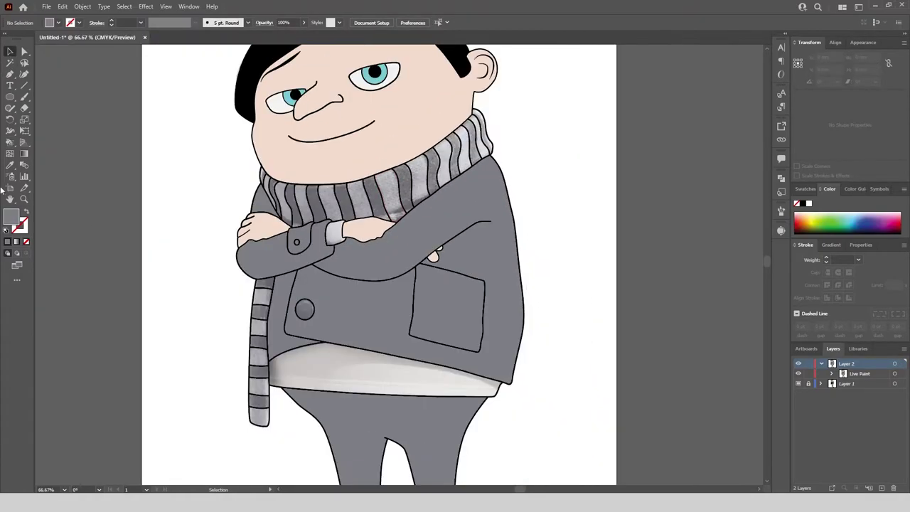
key("i")
scroll(416, 396, "up", 2)
double_click(11, 217)
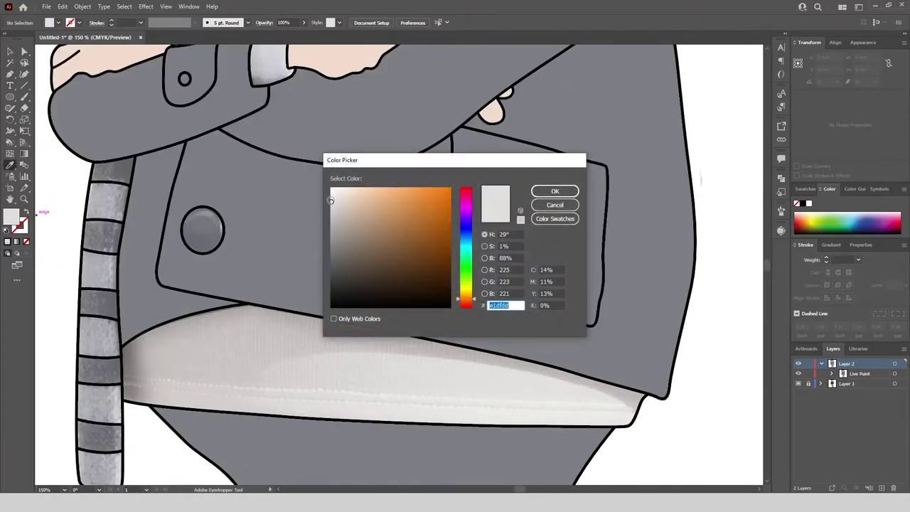
left_click(553, 192)
left_click(896, 364)
left_click(10, 143)
left_click(334, 367)
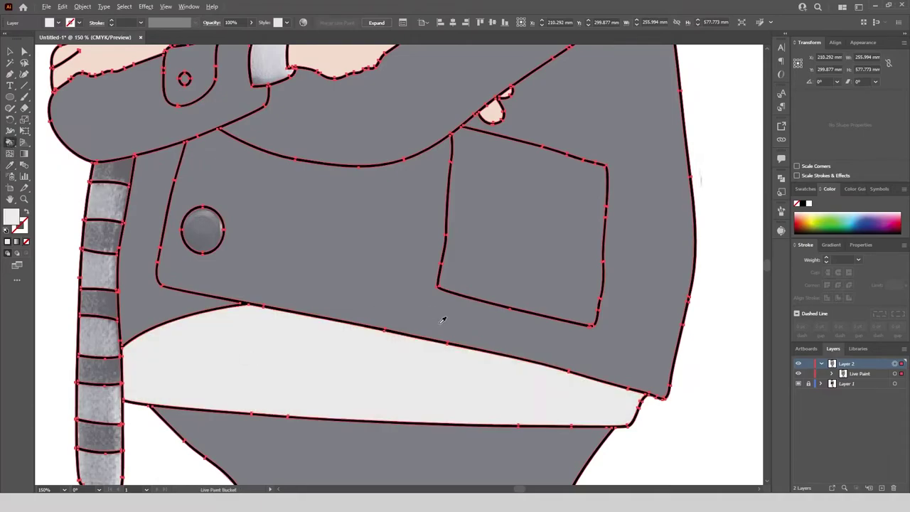
Step: Fill the shirt cuff at the wrist with the same off-white and deselect the artwork
scroll(405, 277, "down", 2)
scroll(339, 174, "up", 4)
left_click(339, 176)
scroll(342, 199, "down", 5)
left_click(9, 51)
left_click(187, 223)
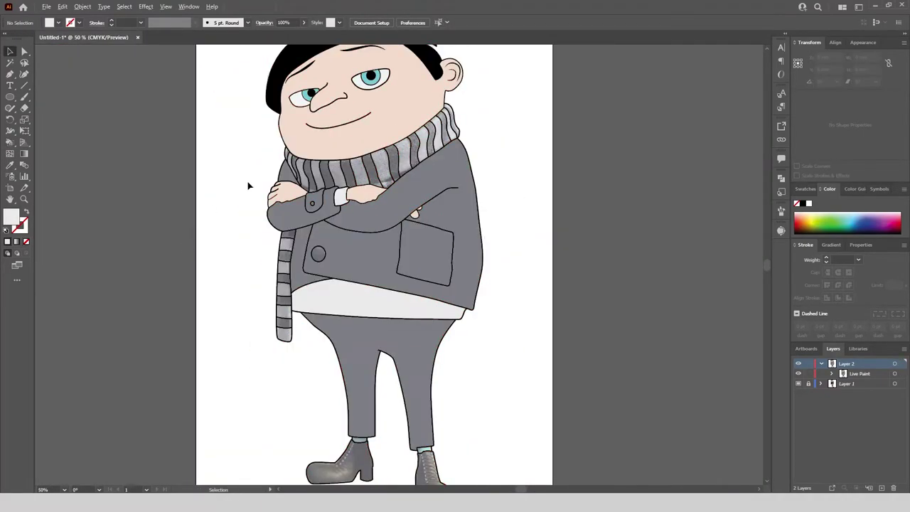
Step: Sample the sock's pale green, adjust it to a stronger mint, and fill the sock above the front-facing boot
scroll(319, 131, "down", 1)
scroll(397, 353, "up", 5)
key("i")
left_click(375, 320)
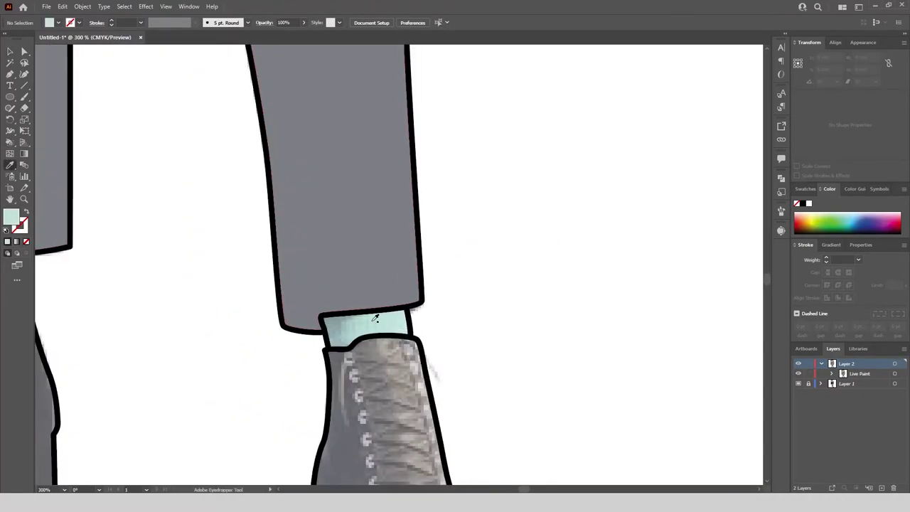
double_click(11, 218)
left_click(556, 191)
left_click(895, 364)
key("k")
scroll(290, 331, "up", 2)
left_click(377, 344)
Step: Fill the sock above the side-view boot with the same mint green and deselect the artwork
scroll(531, 265, "down", 3)
scroll(248, 246, "up", 2)
left_click(248, 247)
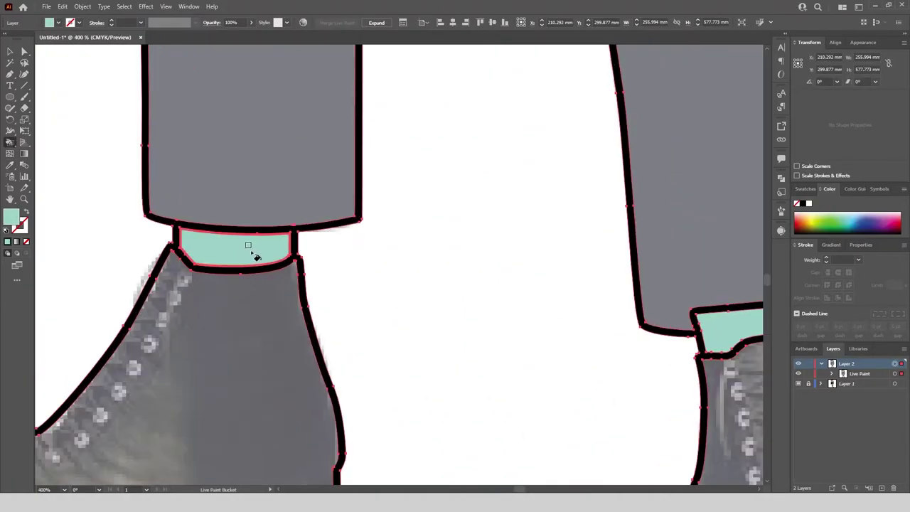
scroll(303, 291, "down", 5)
left_click(10, 51)
left_click(91, 240)
Step: Sample the boot's grey, darken the fill colour to #505154, and fill both boots with it
key("i")
scroll(224, 320, "up", 3)
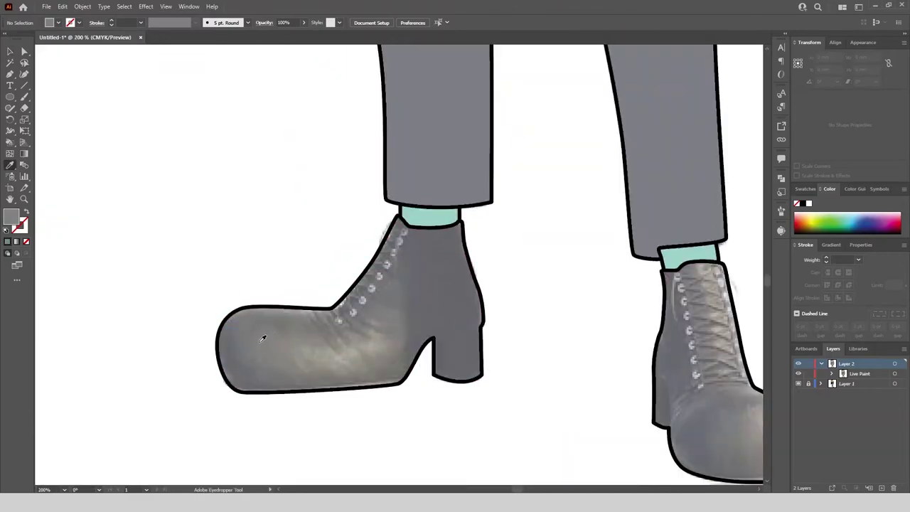
double_click(11, 217)
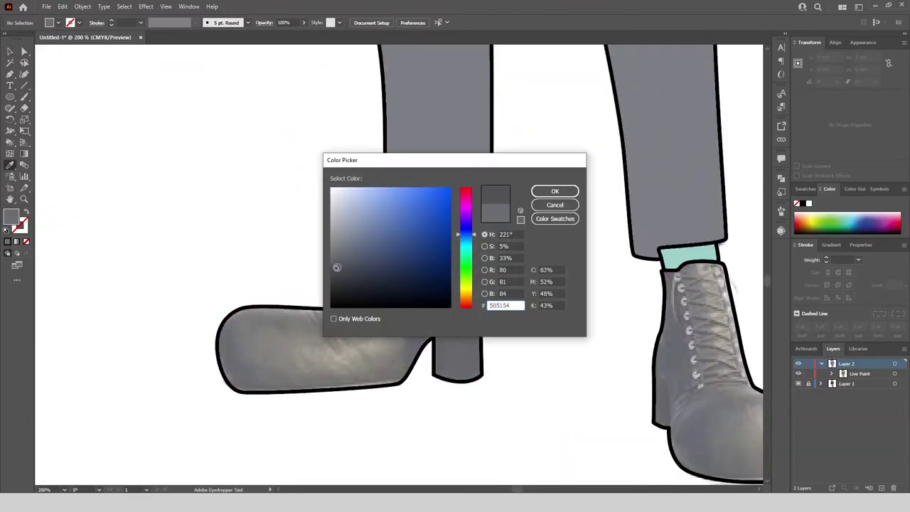
left_click(556, 191)
left_click(895, 363)
left_click(10, 142)
left_click(359, 336)
scroll(362, 337, "down", 3)
scroll(472, 363, "up", 3)
left_click(479, 310)
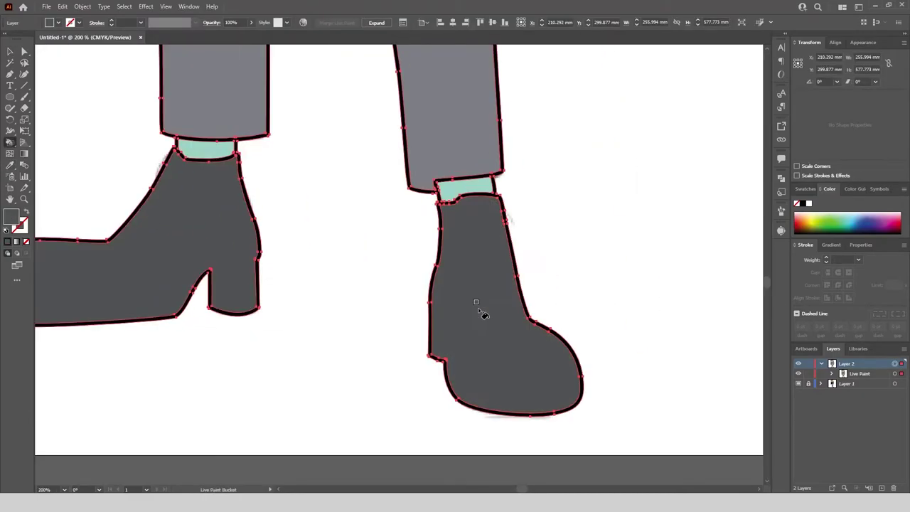
Step: Fill the large round coat button with the boots' dark grey and deselect the artwork
scroll(481, 313, "down", 4)
key("ctrl+shift+a")
key("v")
scroll(319, 346, "down", 2)
scroll(356, 226, "up", 2)
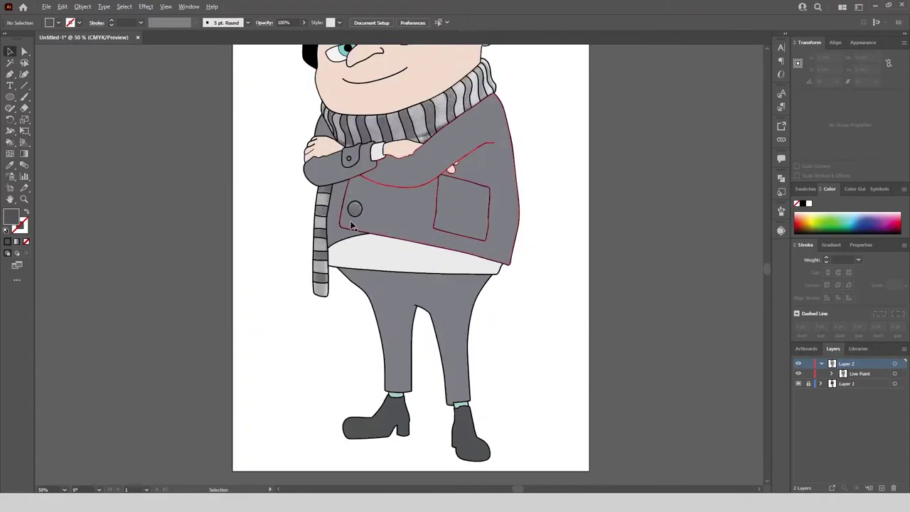
left_click(895, 364)
left_click(10, 142)
scroll(363, 209, "up", 5)
left_click(325, 209)
scroll(364, 233, "down", 5)
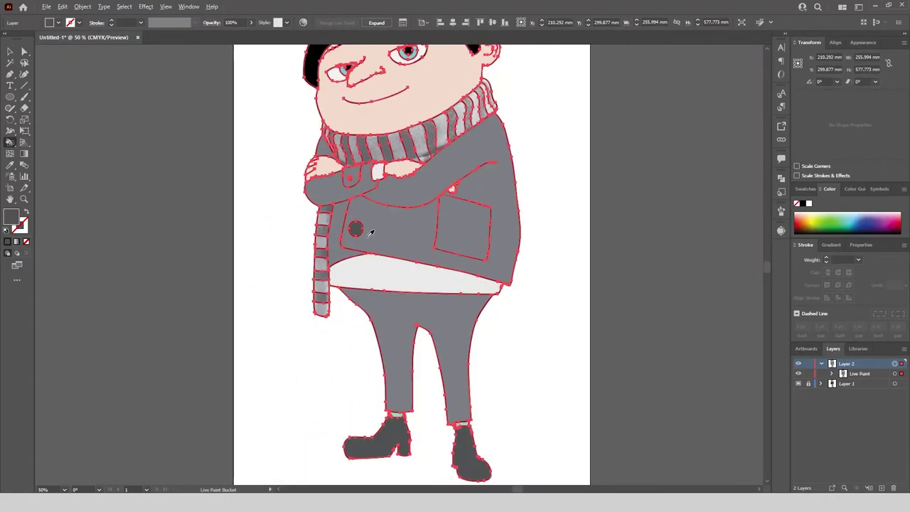
left_click(11, 51)
left_click(343, 358)
Step: Sample the scarf's light grey and fill the light stripes along the front part of the neck wrap
scroll(423, 130, "up", 4)
left_click(10, 166)
left_click(402, 149)
left_click(894, 364)
left_click(10, 142)
scroll(384, 185, "down", 1)
scroll(128, 175, "up", 3)
left_click(147, 184)
left_click(253, 258)
left_click(375, 275)
left_click(531, 277)
Step: Fill the remaining light stripes of the neck wrap up to its folds below the ear with the light grey
scroll(531, 277, "down", 3)
scroll(560, 251, "up", 2)
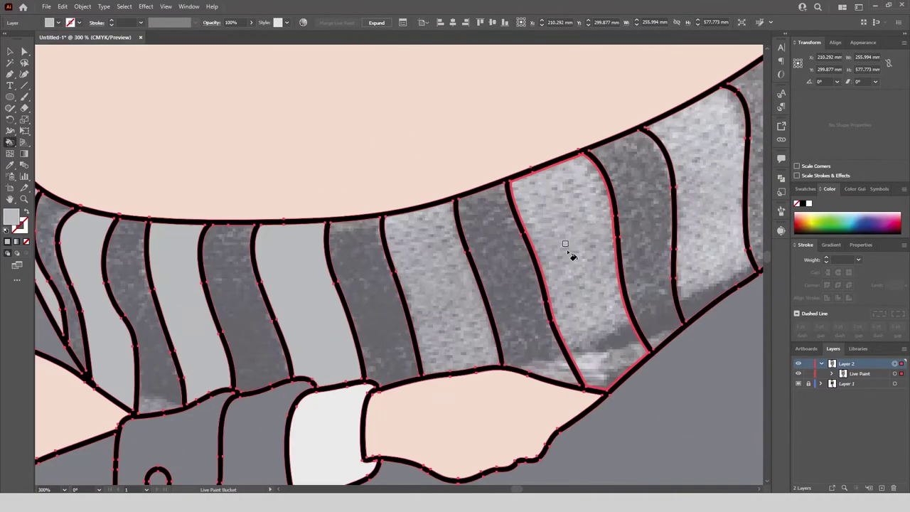
left_click(572, 257)
left_click(429, 270)
scroll(425, 274, "down", 2)
scroll(424, 274, "up", 2)
scroll(619, 126, "up", 1)
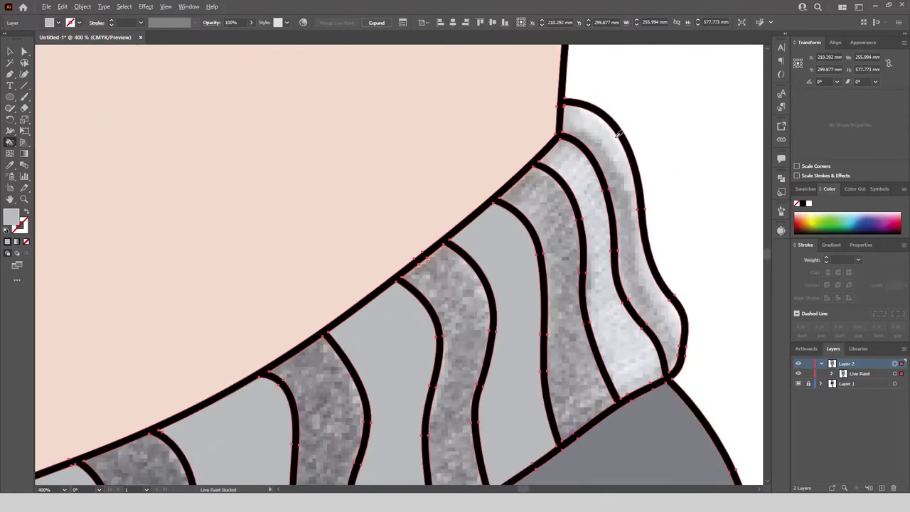
left_click(587, 185)
Step: Fill the light stripes on the scarf's hanging end with the same light grey and deselect the artwork
scroll(633, 101, "down", 5)
scroll(411, 406, "up", 4)
left_click(412, 406)
left_click(417, 259)
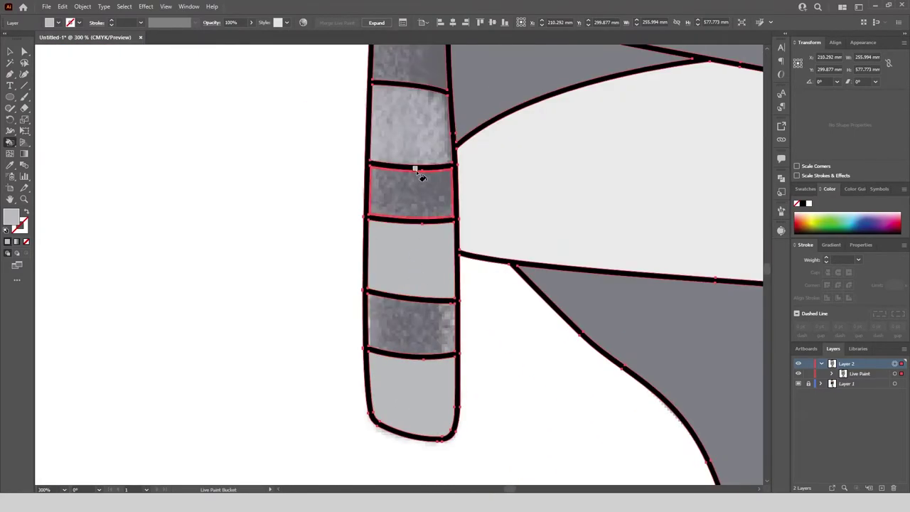
left_click(414, 128)
scroll(412, 355, "down", 3)
scroll(401, 249, "up", 3)
left_click(436, 207)
scroll(439, 347, "up", 2)
left_click(453, 150)
scroll(377, 145, "down", 5)
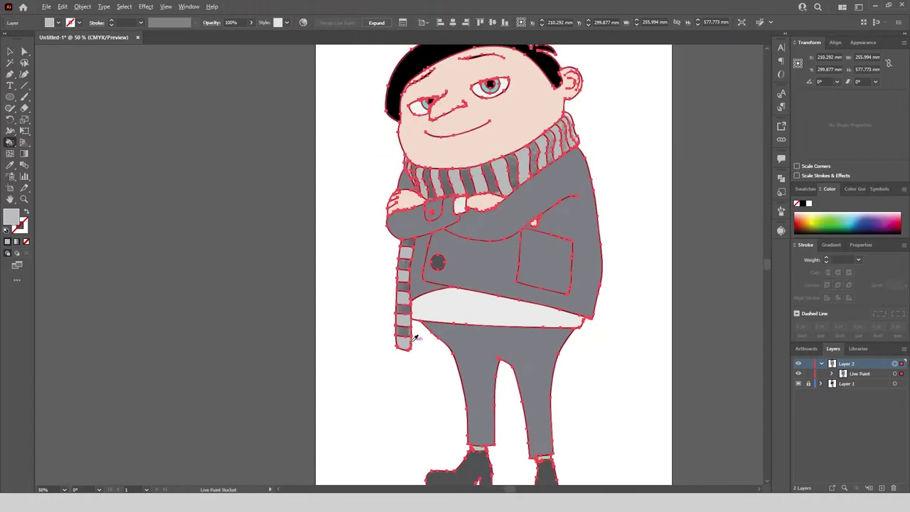
left_click(10, 52)
left_click(150, 146)
Step: Try filling the scarf's dark stripes with a sampled mid grey adjusted in the Color Picker, and undo the last fill
scroll(494, 190, "up", 2)
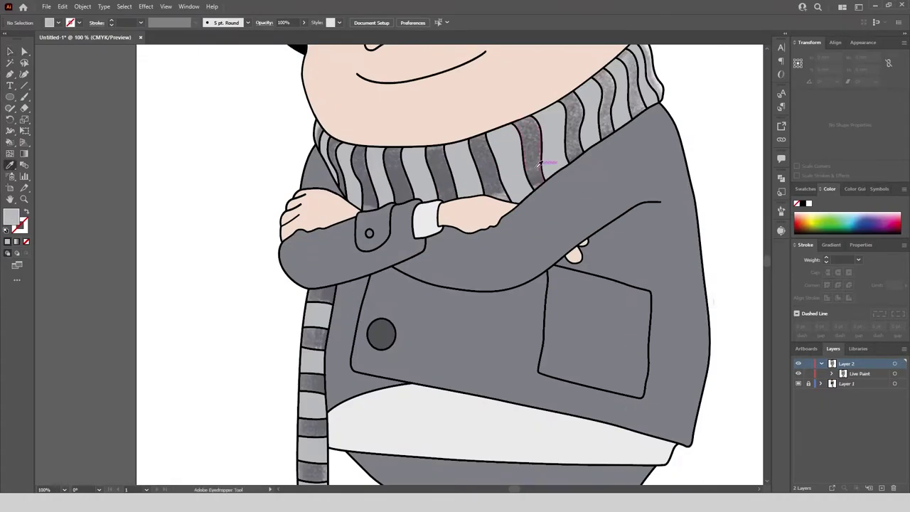
scroll(548, 161, "up", 1)
left_click(590, 155)
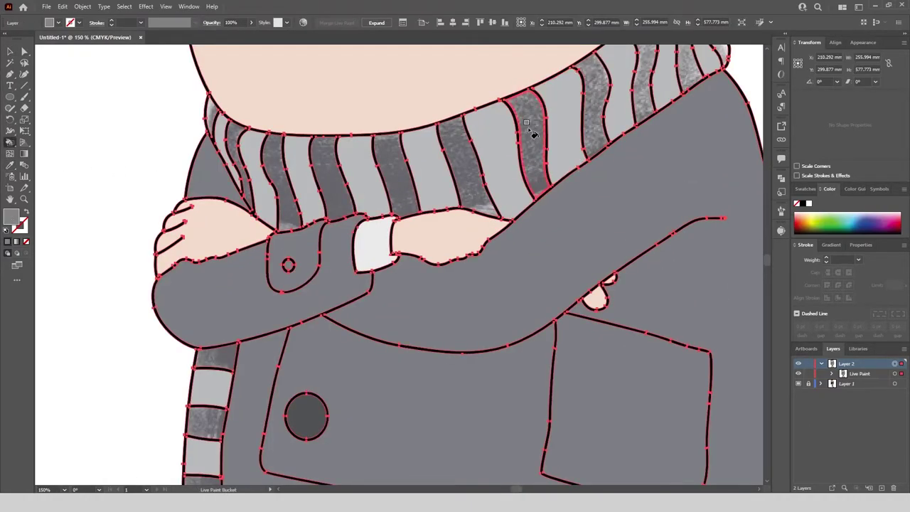
double_click(11, 218)
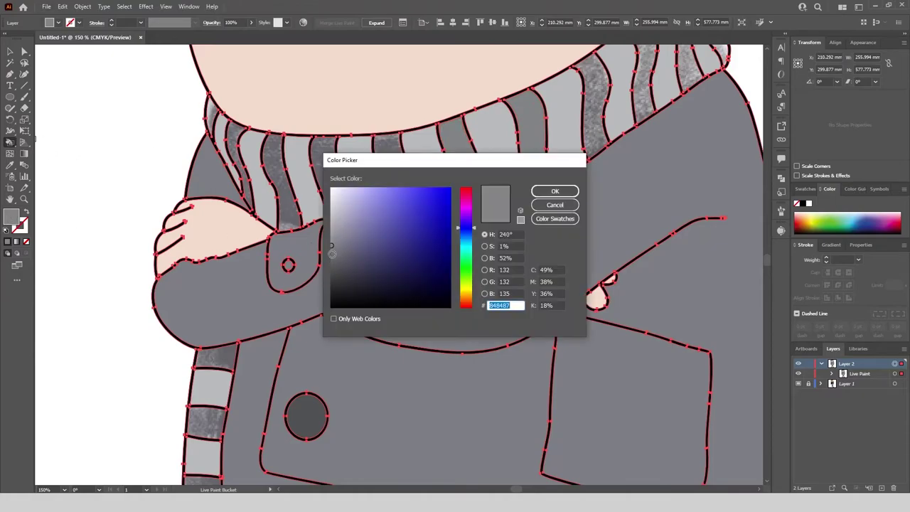
left_click(562, 192)
left_click(537, 138)
scroll(491, 125, "down", 4)
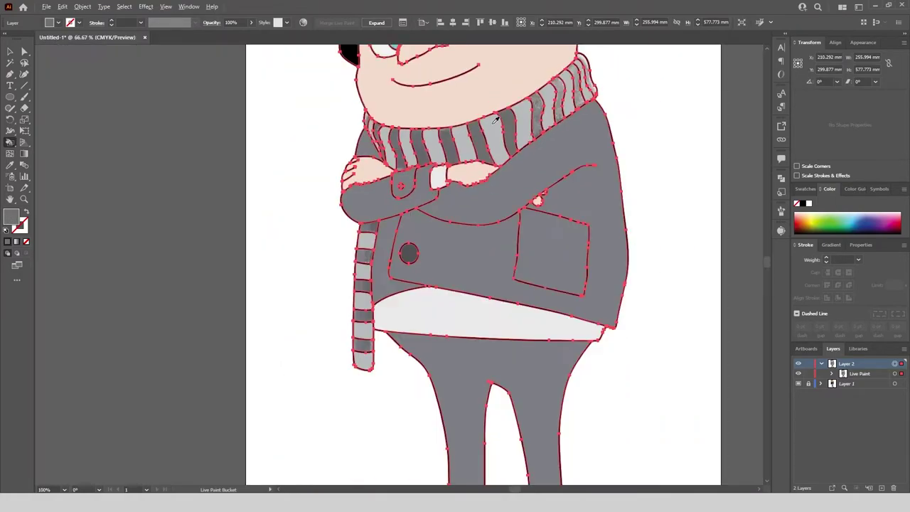
scroll(448, 142, "up", 1)
left_click(470, 442)
key("ctrl+z")
left_click(10, 51)
left_click(234, 214)
Step: Sample the darker grey used on the boots and fill the dark neck-wrap stripes towards the ear side
left_click(10, 165)
left_click(895, 364)
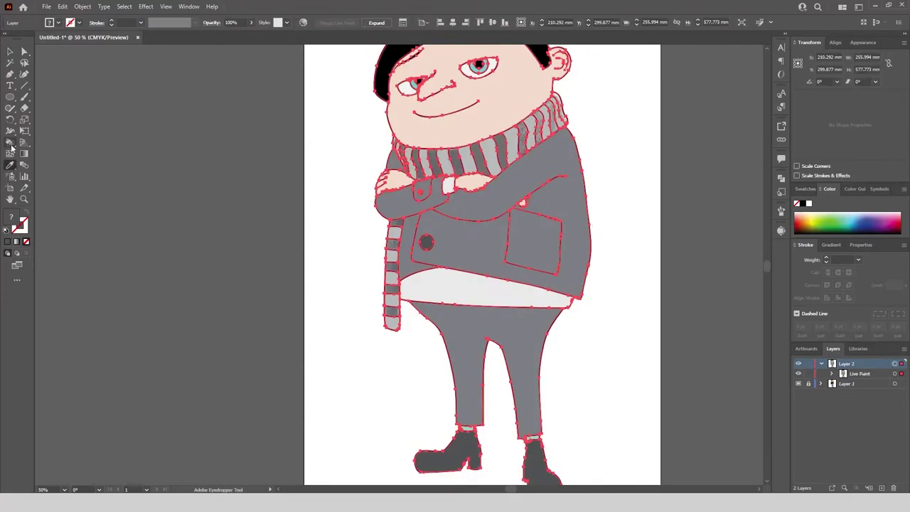
left_click(10, 142)
scroll(473, 140, "up", 4)
left_click(484, 191)
left_click(593, 156)
scroll(594, 153, "down", 1)
scroll(595, 146, "up", 1)
left_click(597, 152)
scroll(682, 97, "up", 4)
left_click(487, 222)
left_click(584, 158)
left_click(651, 114)
Step: Fill the remaining dark stripes along the front of the neck wrap with the same dark grey
scroll(650, 114, "down", 3)
scroll(396, 286, "up", 1)
left_click(345, 284)
left_click(266, 290)
scroll(264, 291, "down", 2)
scroll(206, 295, "up", 3)
left_click(289, 270)
left_click(200, 192)
left_click(147, 153)
Step: Fill the dark stripes on the scarf's hanging end with the same dark grey and deselect the artwork
scroll(254, 111, "down", 4)
scroll(234, 233, "up", 5)
left_click(240, 202)
left_click(220, 355)
scroll(286, 149, "down", 4)
scroll(266, 254, "up", 2)
left_click(270, 243)
left_click(274, 329)
left_click(288, 301)
scroll(306, 277, "down", 4)
key("v")
left_click(152, 152)
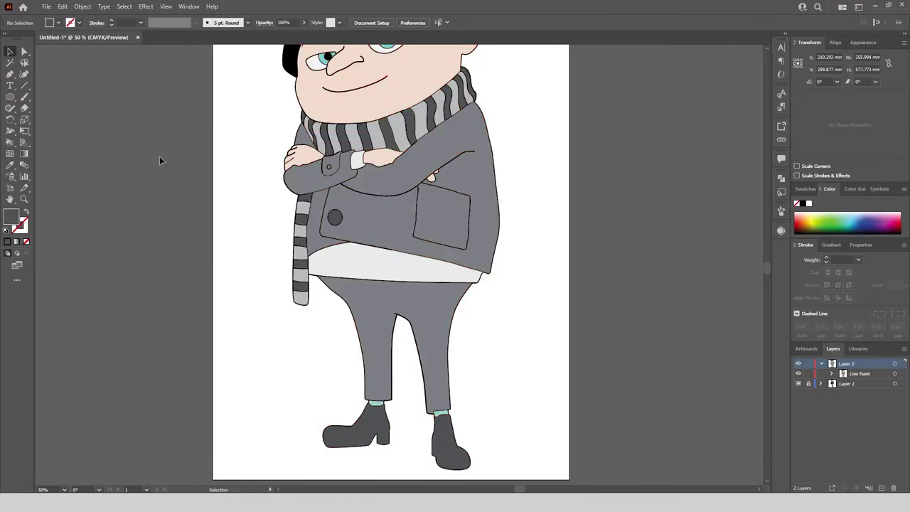
Step: Sample the skin colour, adjust it to a deeper peach, and refill the face with it
scroll(366, 335, "up", 3)
key("ctrl+minus")
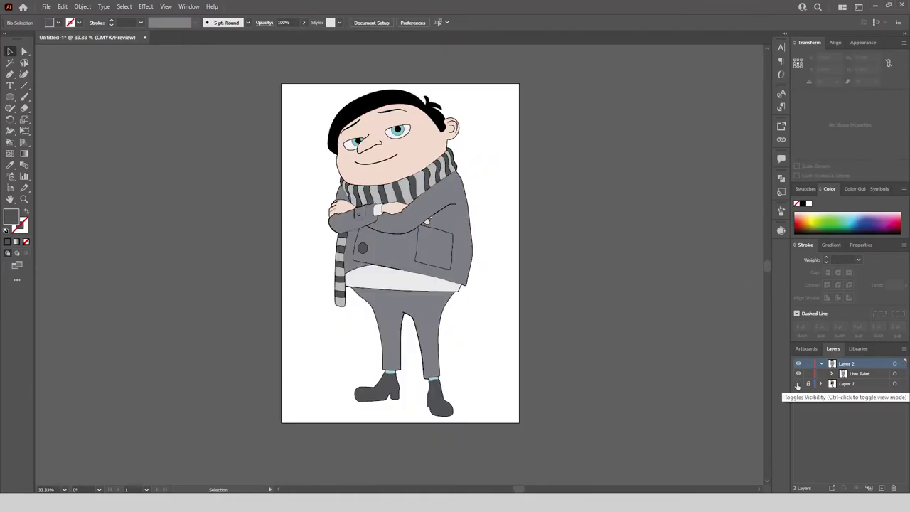
scroll(462, 113, "up", 2)
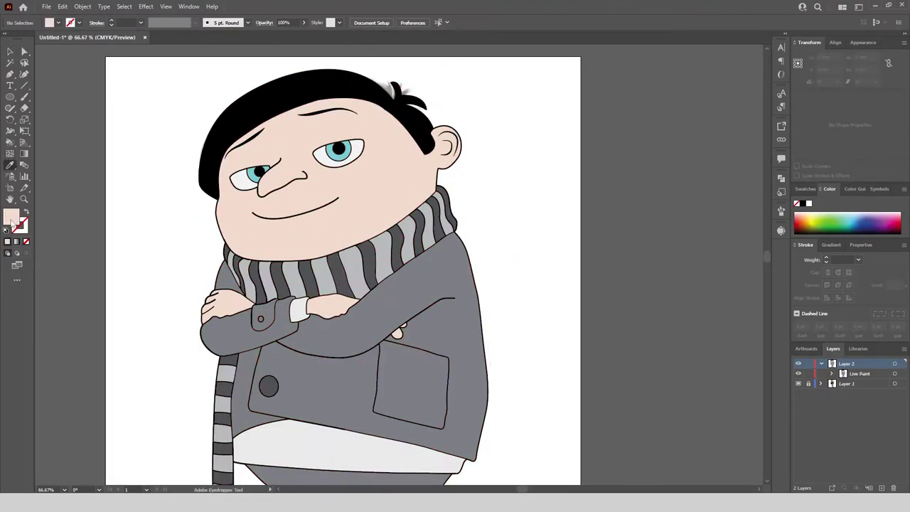
double_click(11, 220)
left_click(574, 196)
left_click(895, 363)
left_click(10, 142)
left_click(304, 140)
Step: Refill both hands and the fingertips showing beneath the folded arm with the deeper peach, and deselect the artwork
scroll(293, 306, "up", 2)
left_click(360, 291)
left_click(134, 292)
scroll(531, 369, "up", 4)
left_click(540, 359)
left_click(580, 284)
scroll(434, 200, "down", 7)
scroll(370, 114, "down", 1)
left_click(10, 51)
left_click(91, 122)
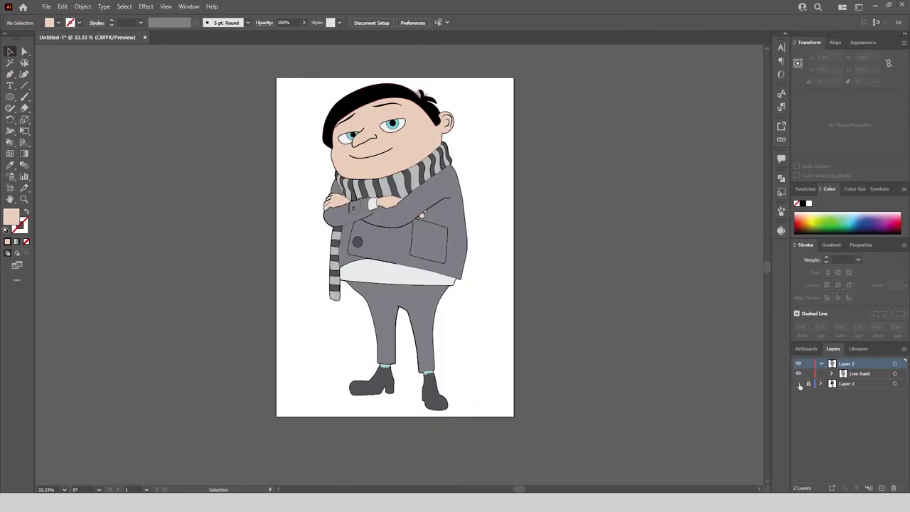
Step: Expand the character's Live Paint group, ungroup the result, and deselect it
left_click(435, 122)
left_click(82, 6)
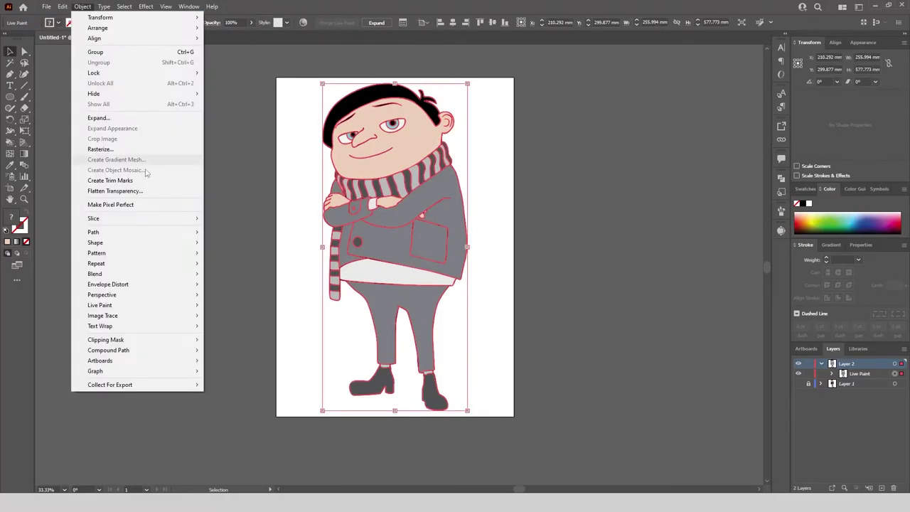
mouse_move(131, 306)
left_click(226, 353)
right_click(360, 178)
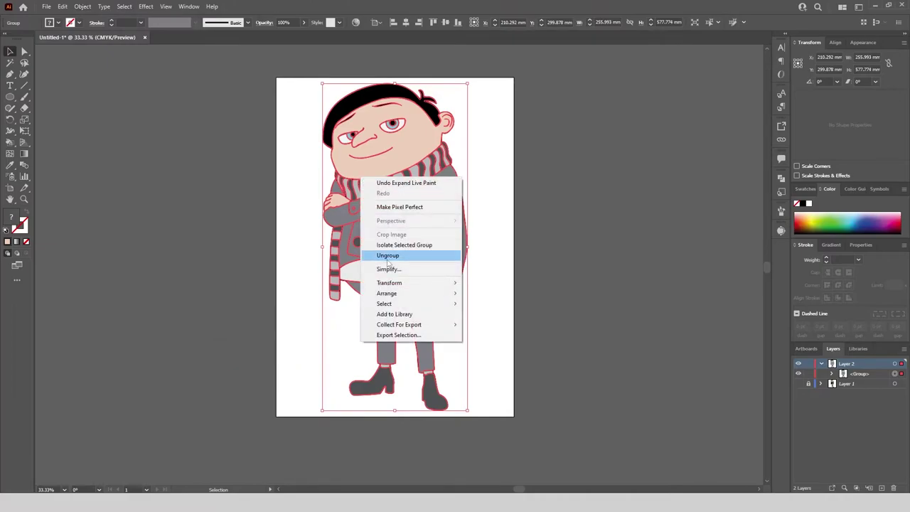
left_click(377, 255)
left_click(666, 283)
Step: Delete Layer 1 together with its reference image
left_click(853, 375)
left_click(893, 488)
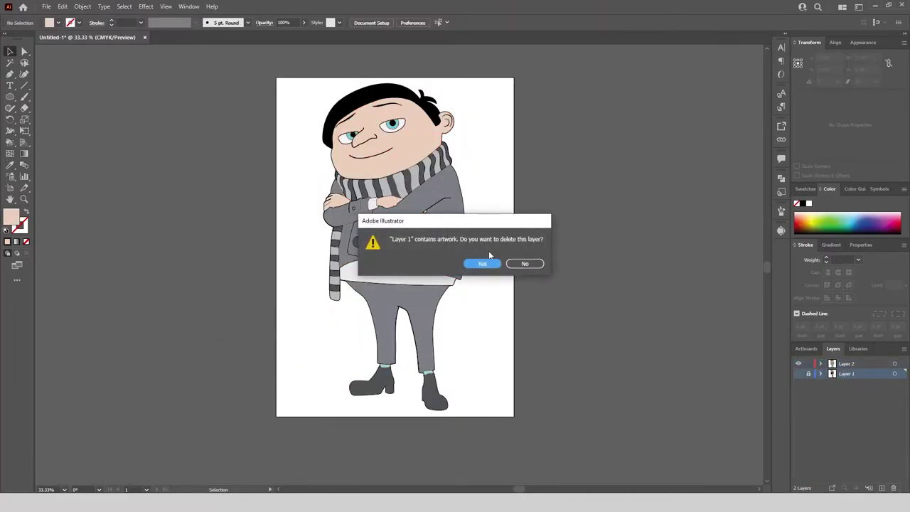
left_click(482, 263)
Step: Select all shapes sharing the coat's grey fill, make them a compound path, and hide that path
left_click(821, 363)
scroll(498, 142, "up", 1)
left_click(455, 248)
left_click(124, 6)
mouse_move(240, 107)
left_click(268, 135)
left_click(82, 6)
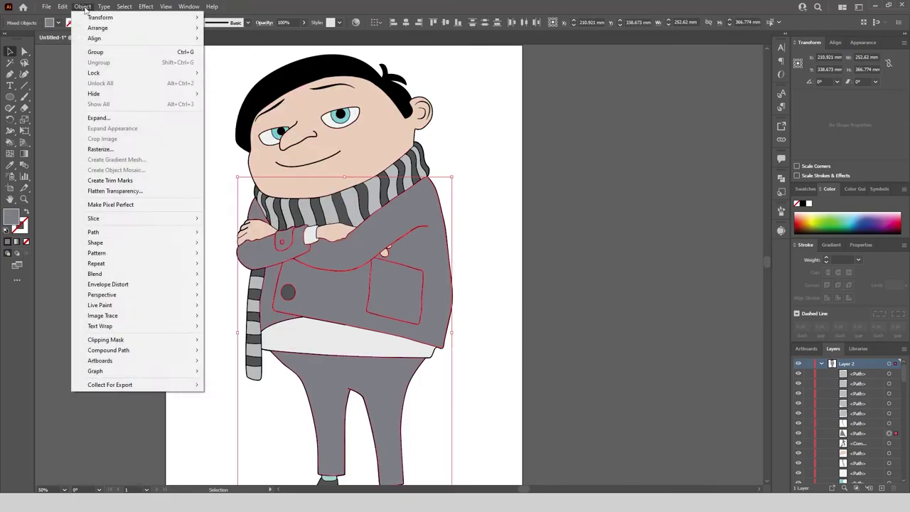
mouse_move(140, 353)
left_click(230, 352)
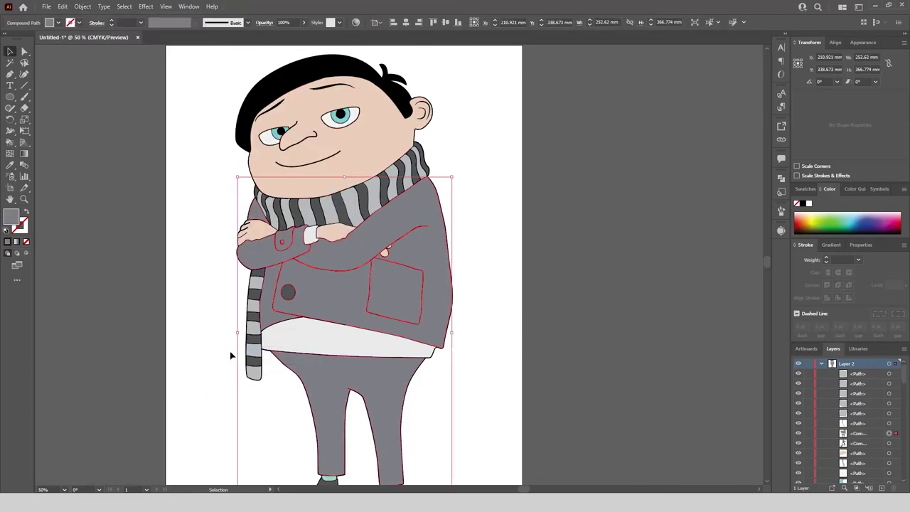
left_click(798, 434)
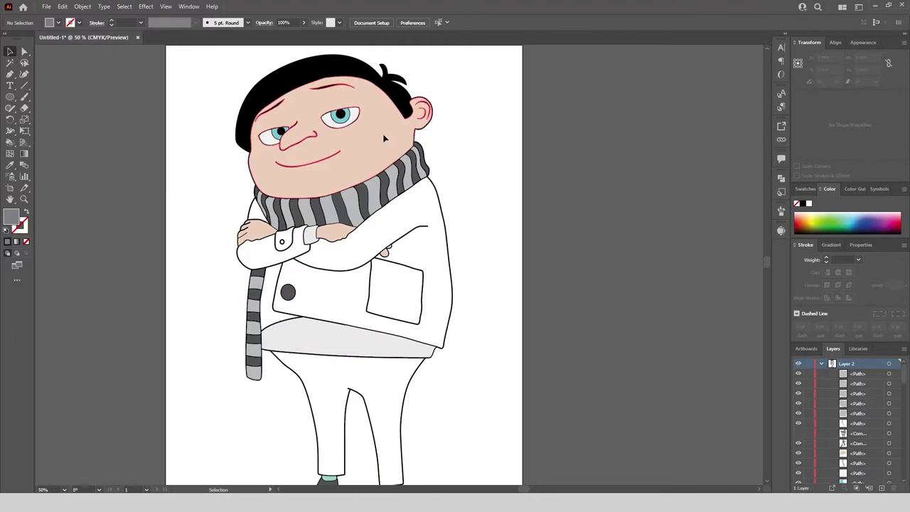
Step: Select all shapes with the face's skin fill, make them a compound path, and hide that path
left_click(124, 6)
mouse_move(135, 95)
left_click(271, 142)
left_click(82, 7)
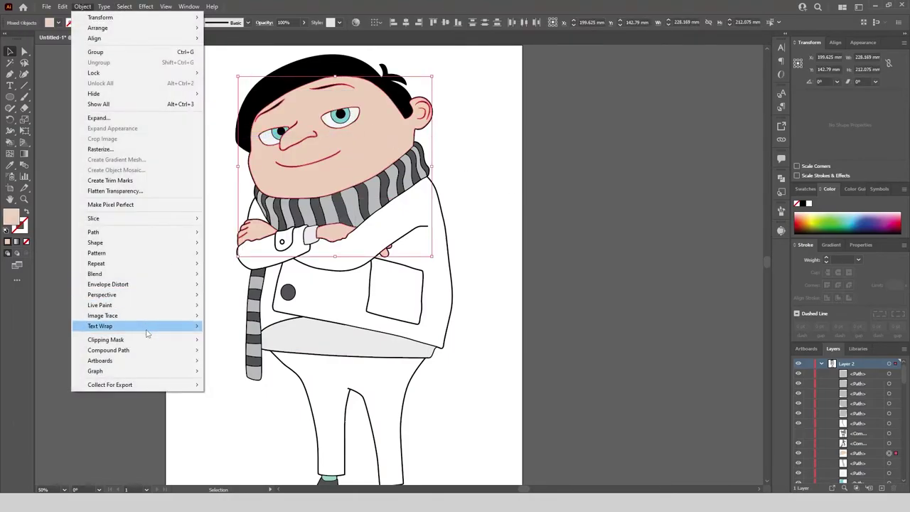
mouse_move(150, 352)
left_click(234, 353)
left_click(798, 453)
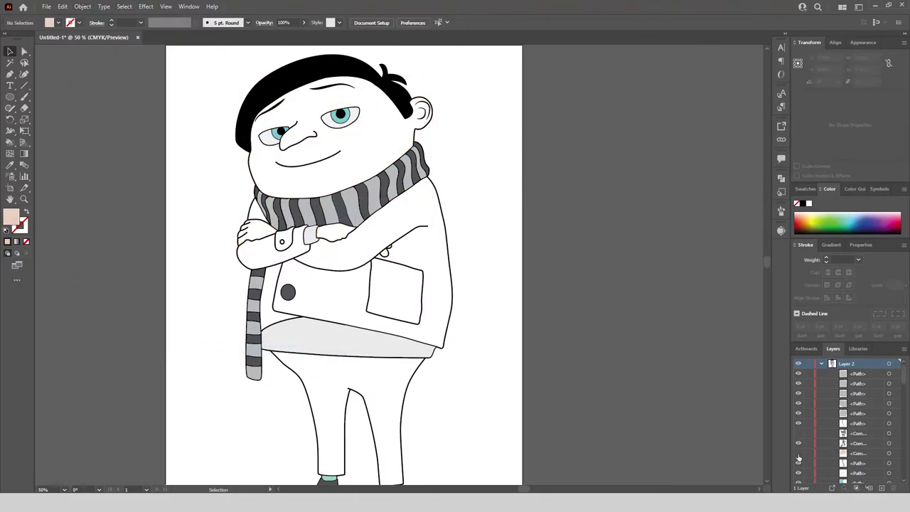
Step: Combine all light grey scarf stripes sharing the same fill into a compound path and hide it
left_click(359, 207)
left_click(123, 6)
mouse_move(135, 95)
left_click(272, 145)
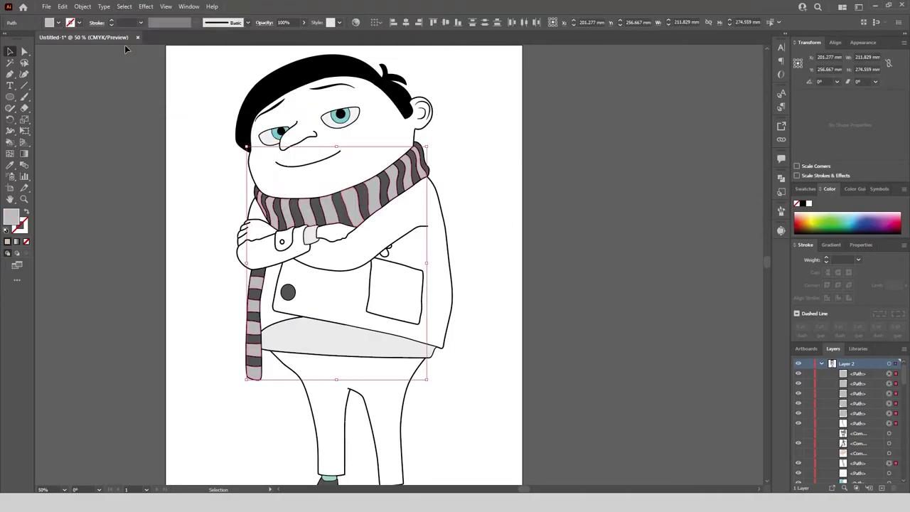
left_click(82, 7)
mouse_move(151, 352)
left_click(237, 353)
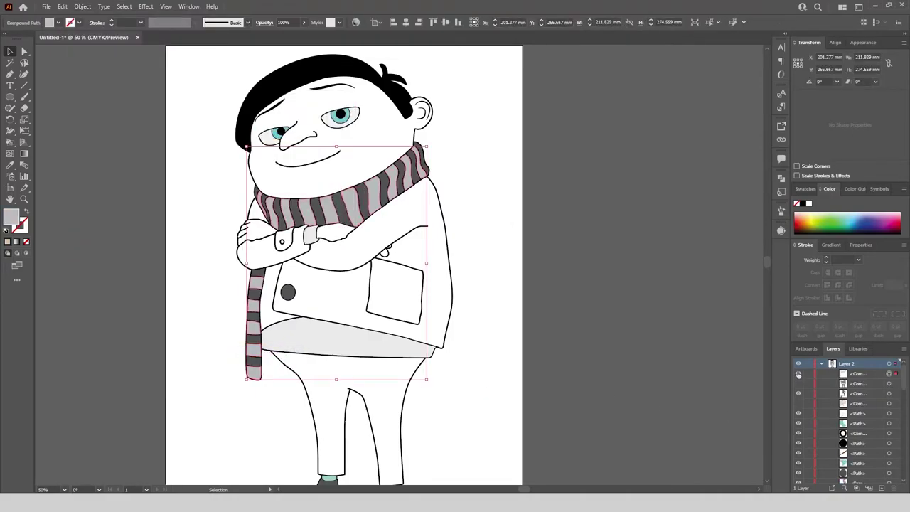
left_click(797, 374)
Step: Combine all dark grey shapes matching the scarf's dark stripes into a compound path and hide it
scroll(270, 377, "up", 1)
left_click(254, 363)
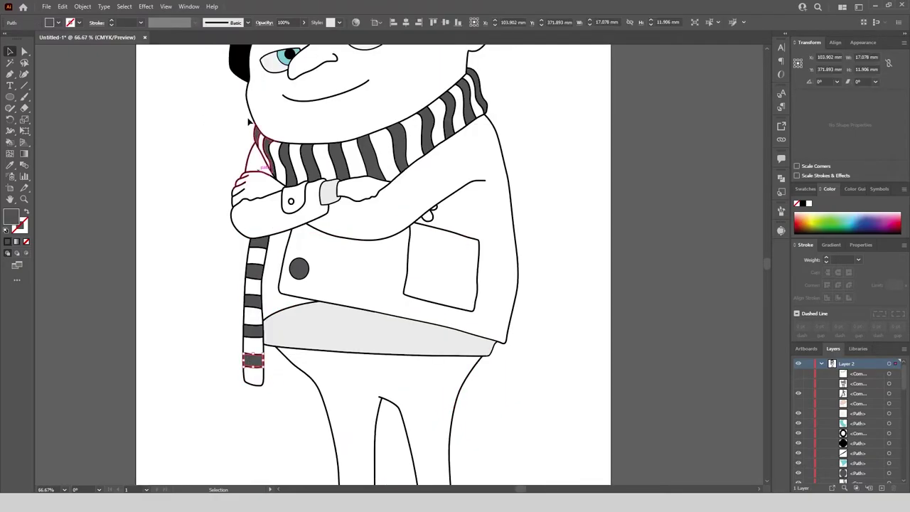
left_click(124, 7)
mouse_move(138, 97)
left_click(283, 143)
left_click(83, 7)
mouse_move(156, 352)
left_click(235, 351)
left_click(798, 473)
scroll(420, 199, "down", 2)
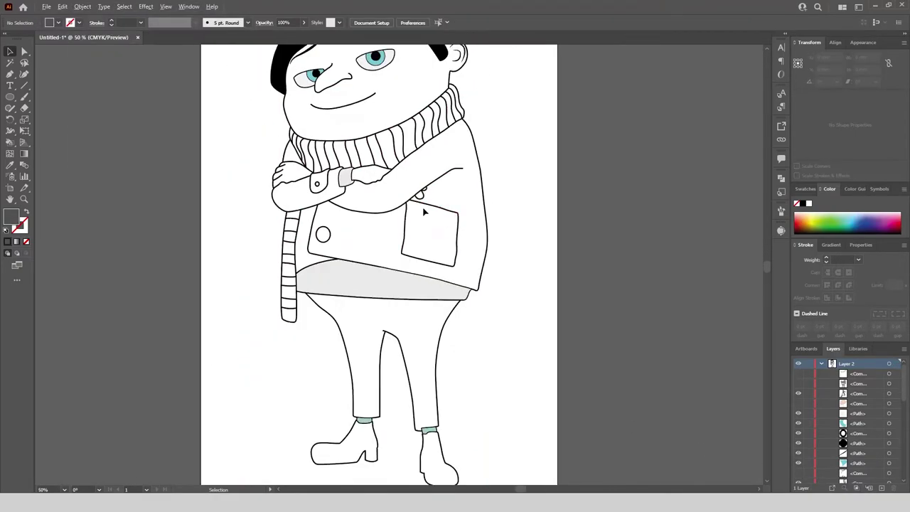
Step: Select all shapes sharing the shirt hem's light grey fill, make them a compound path, and hide that path
scroll(390, 61, "up", 1)
scroll(383, 242, "up", 1)
left_click(379, 279)
left_click(123, 6)
mouse_move(137, 97)
left_click(278, 128)
left_click(83, 7)
mouse_move(142, 350)
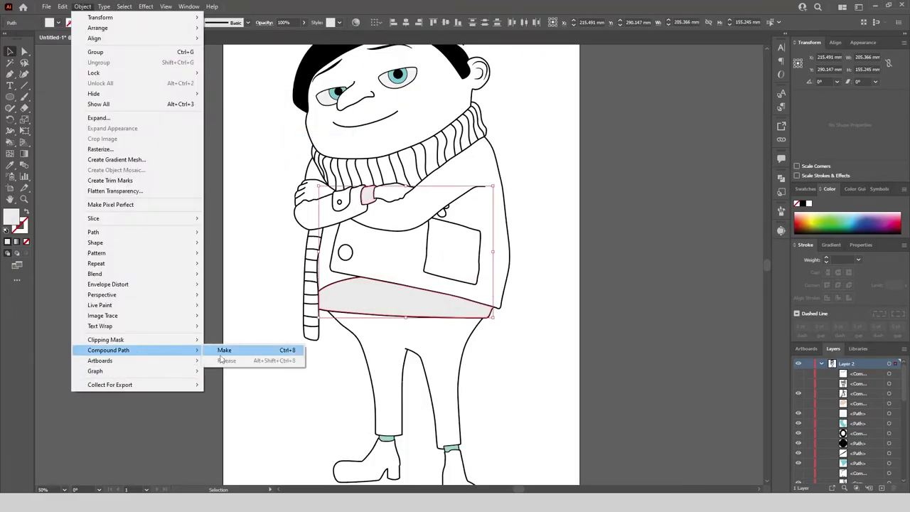
left_click(226, 350)
left_click(798, 374)
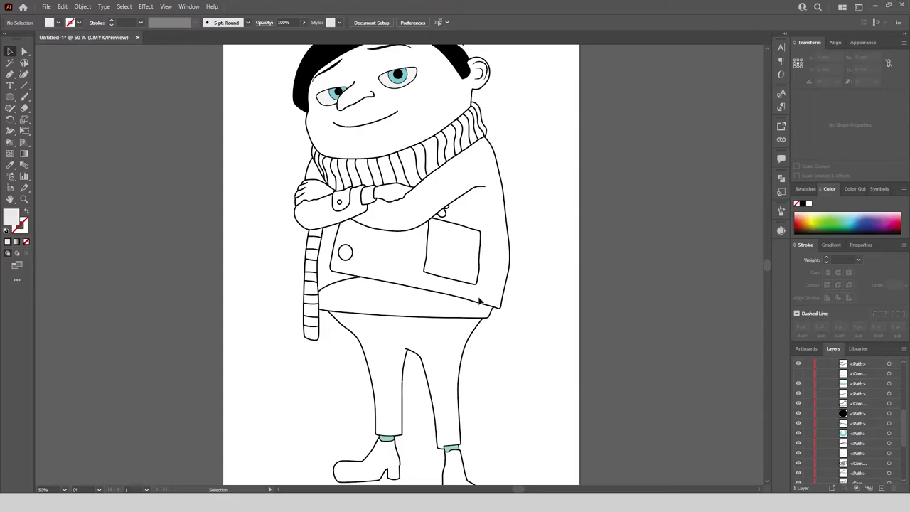
Step: Combine both teal irises into a compound path by matching fill colour and hide that path
scroll(370, 213, "up", 2)
scroll(366, 118, "up", 5)
left_click(418, 315)
left_click(123, 6)
mouse_move(152, 98)
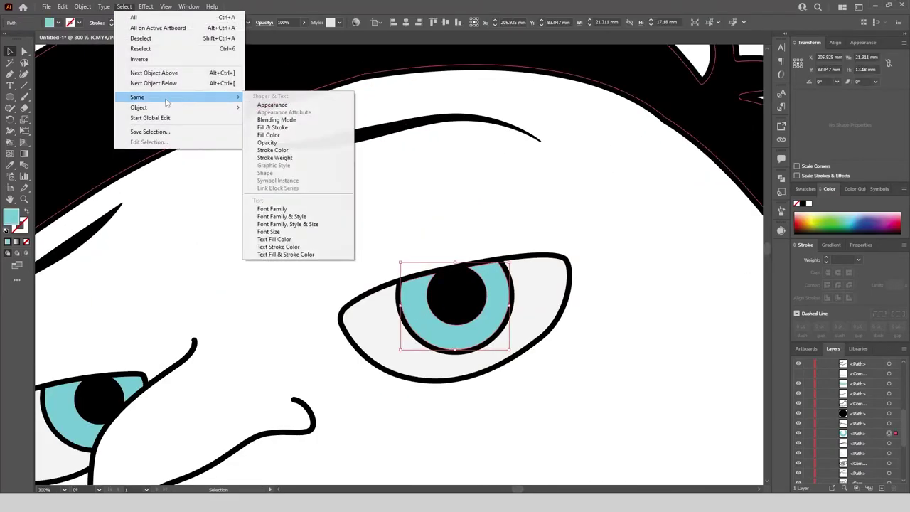
left_click(268, 134)
scroll(450, 163, "down", 3)
left_click(82, 6)
mouse_move(131, 352)
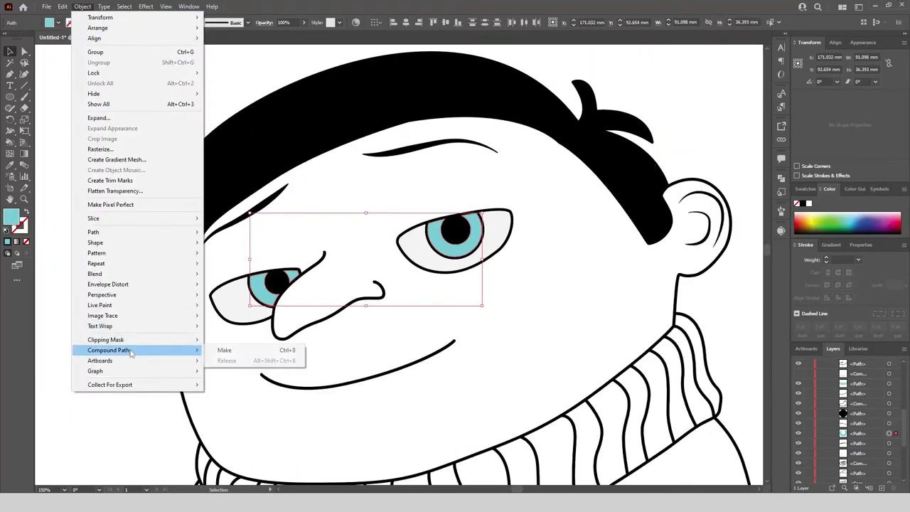
left_click(235, 351)
left_click(799, 423)
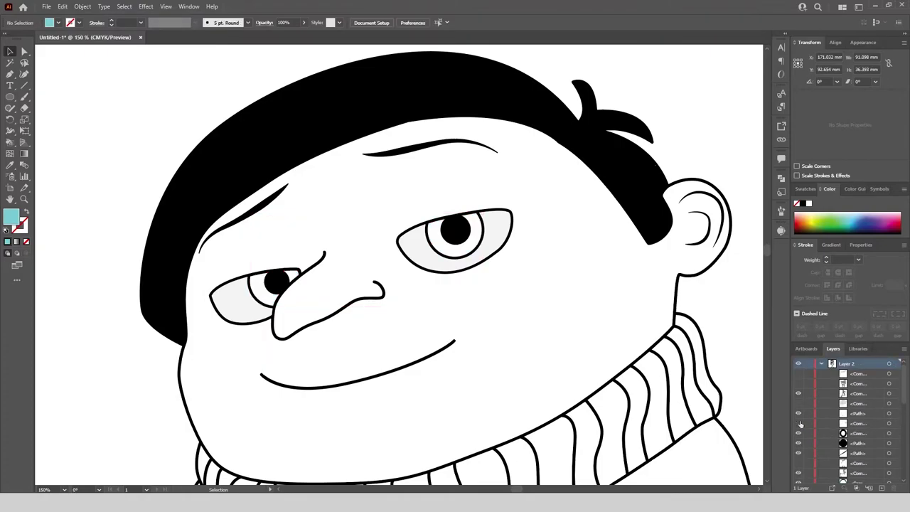
Step: Select all shapes matching the eye whites' colour, make them a compound path, and hide it
left_click(496, 233)
left_click(124, 6)
mouse_move(132, 95)
left_click(269, 140)
left_click(83, 6)
mouse_move(131, 351)
left_click(234, 350)
left_click(799, 414)
Step: Combine the two mint green sock shapes above the boots into a compound path by matching colour and hide it
scroll(397, 96, "down", 4)
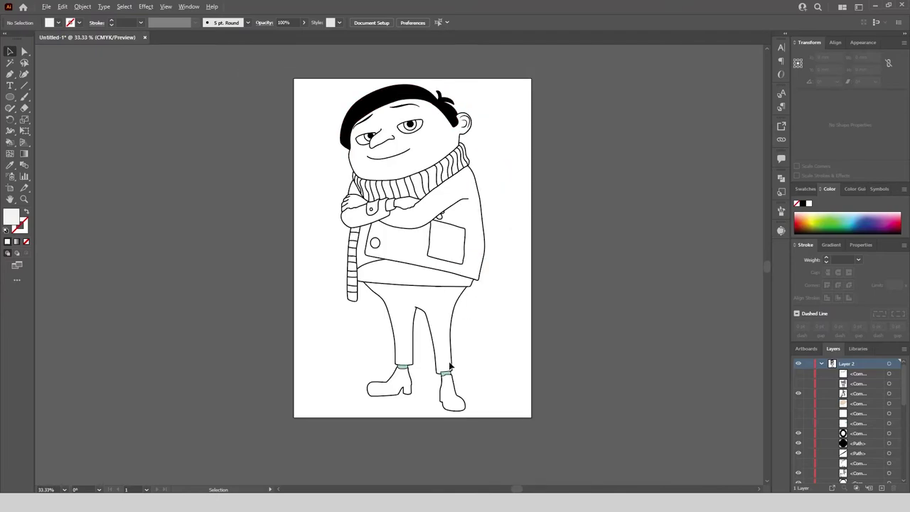
scroll(447, 373, "up", 5)
left_click(443, 371)
left_click(124, 6)
mouse_move(133, 95)
left_click(268, 140)
left_click(82, 7)
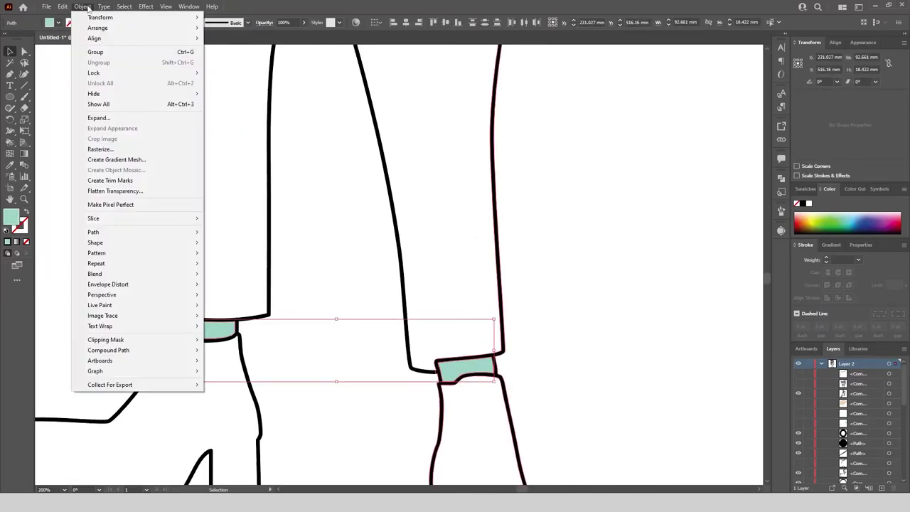
mouse_move(132, 350)
left_click(228, 351)
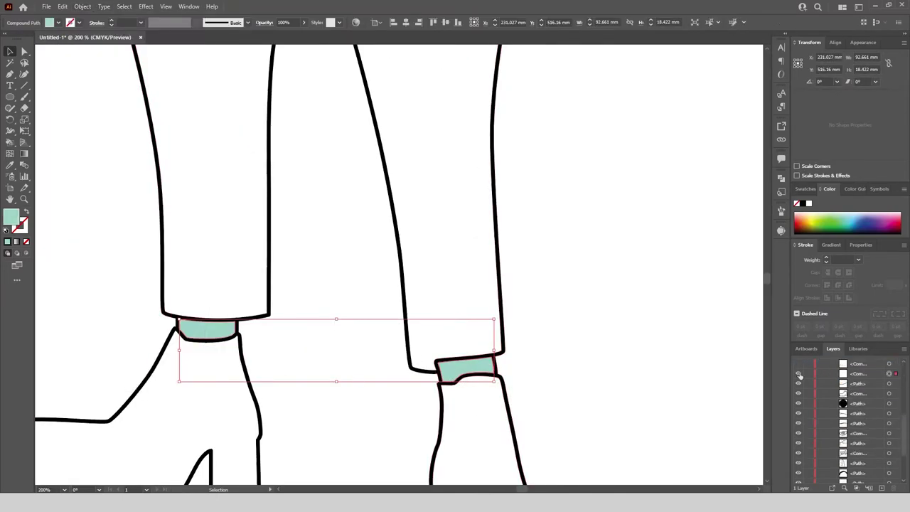
left_click(799, 374)
Step: Select all black shapes by matching fill colour, unite them, and make the result a compound path
scroll(427, 284, "down", 4)
scroll(355, 213, "up", 5)
scroll(306, 78, "up", 3)
left_click(305, 71)
left_click(124, 6)
mouse_move(136, 95)
left_click(288, 135)
left_click(782, 179)
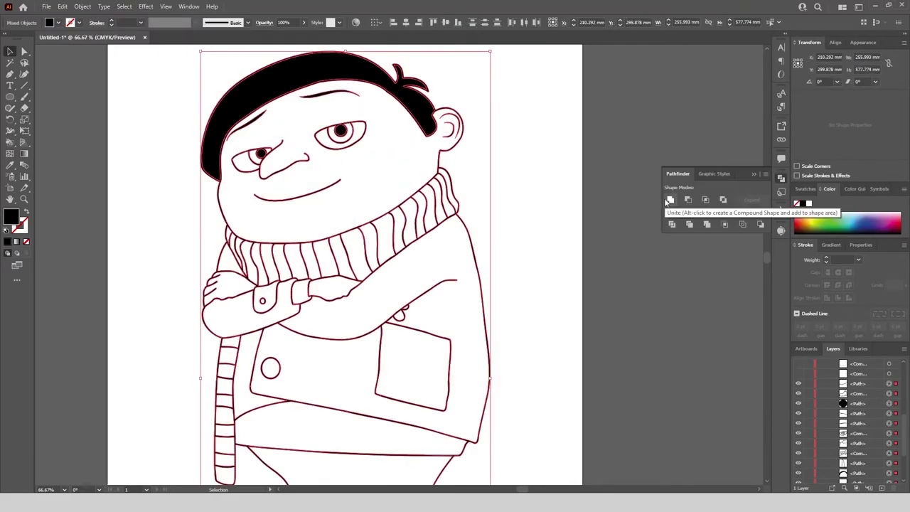
left_click(671, 200)
left_click(83, 6)
mouse_move(182, 353)
left_click(223, 351)
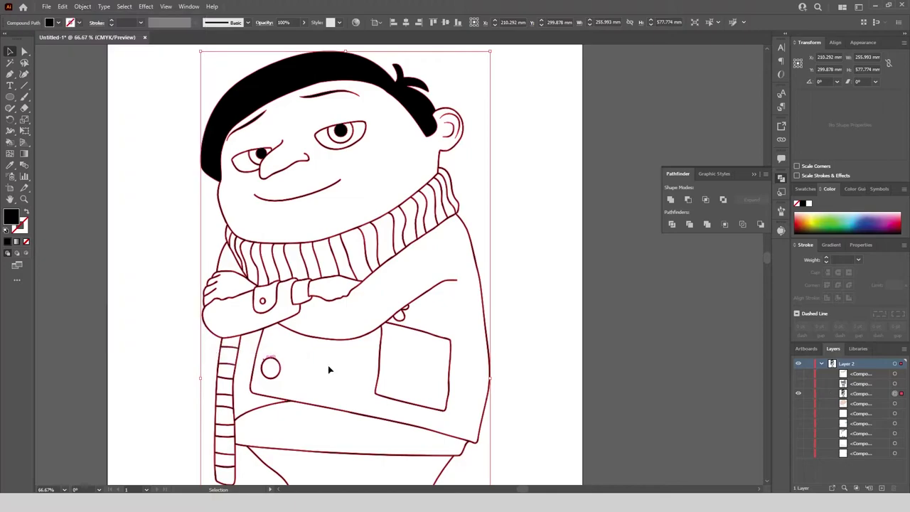
key("ctrl+shift+a")
Step: Move the black outline compound path to the top of Layer 2 and show all hidden colour paths
left_click_drag(857, 395, 867, 369)
left_click_drag(799, 384, 799, 453)
scroll(403, 209, "down", 2)
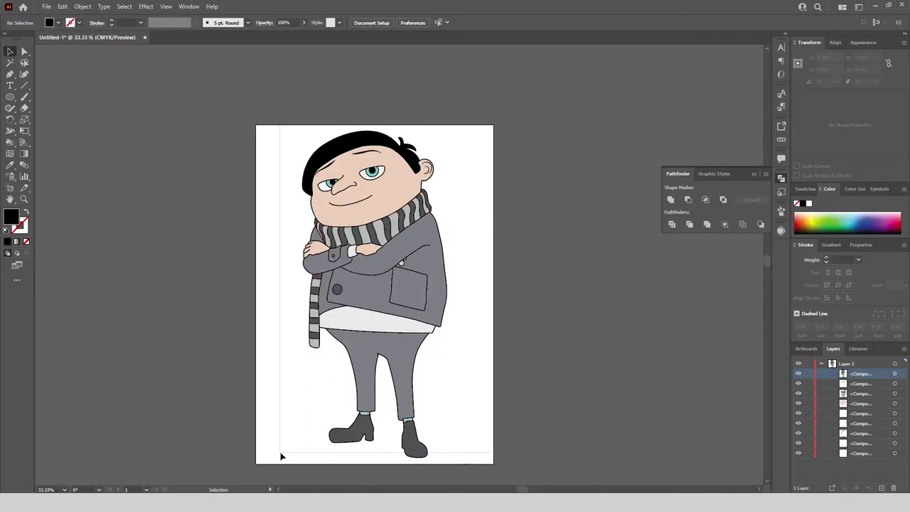
Step: Group all of the character's compound paths and duplicate the group in place
key("ctrl+a")
right_click(376, 185)
left_click(83, 7)
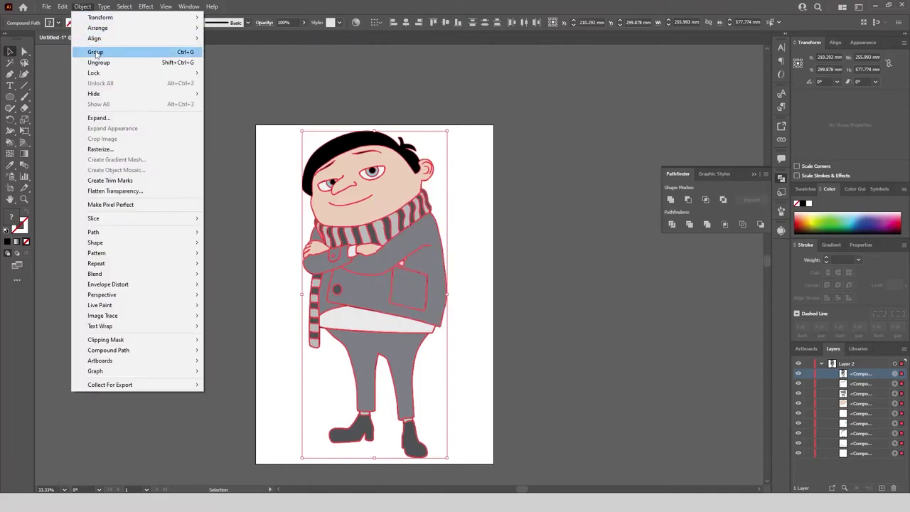
left_click(95, 52)
left_click(62, 9)
left_click(77, 40)
left_click(63, 6)
left_click(78, 91)
Step: Hide the upper group and unite all shapes of the other copy into one solid black silhouette
left_click(799, 374)
key("ctrl+a")
left_click(671, 200)
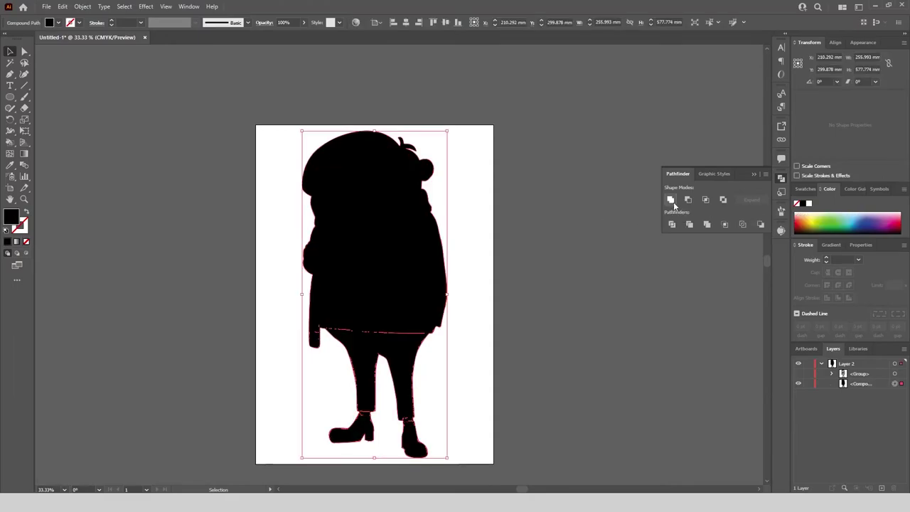
Step: Isolate the silhouette, select its stray inner paths by matching stroke colour without the main body shape, and delete them
double_click(380, 351)
scroll(381, 331, "up", 3)
left_click(125, 7)
mouse_move(172, 104)
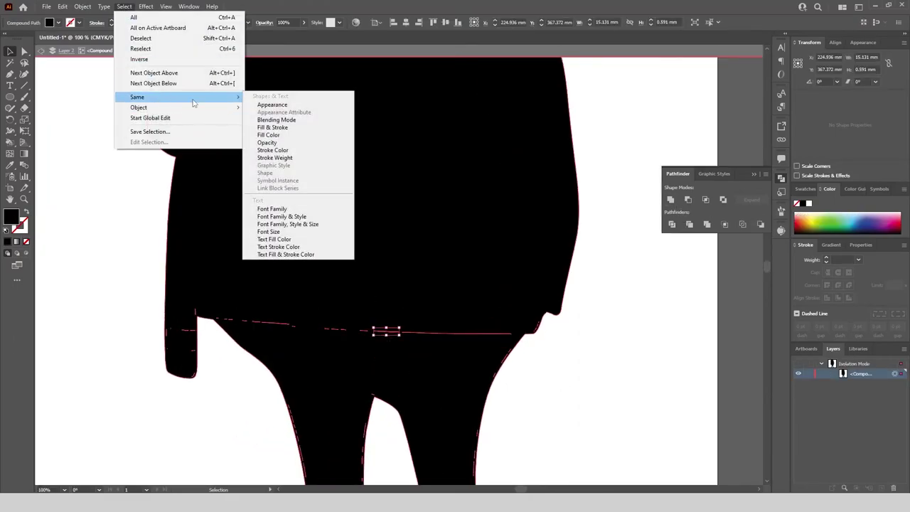
left_click(295, 151)
scroll(502, 318, "down", 3)
scroll(509, 297, "up", 1)
left_click(497, 231, "shift")
scroll(428, 157, "up", 1)
scroll(418, 349, "down", 3)
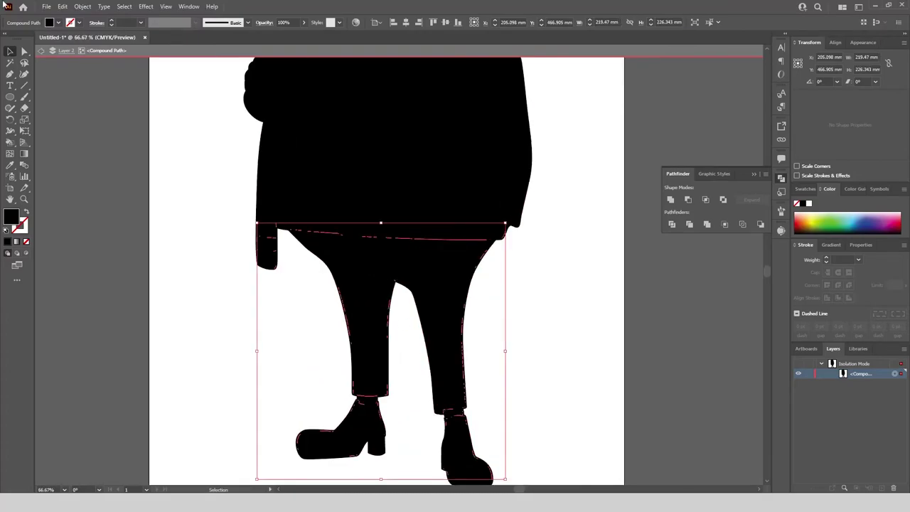
left_click(62, 6)
left_click(63, 4)
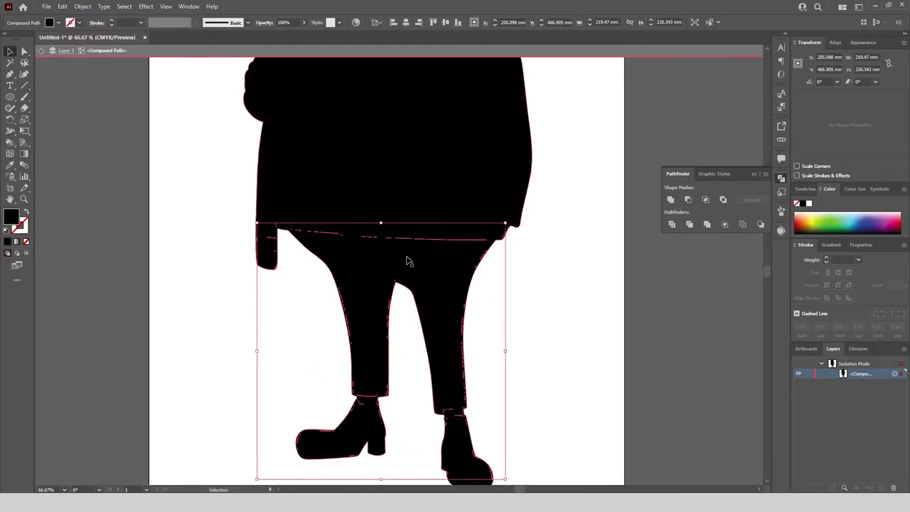
key("Delete")
scroll(406, 261, "up", 1)
double_click(554, 331)
scroll(552, 336, "down", 2)
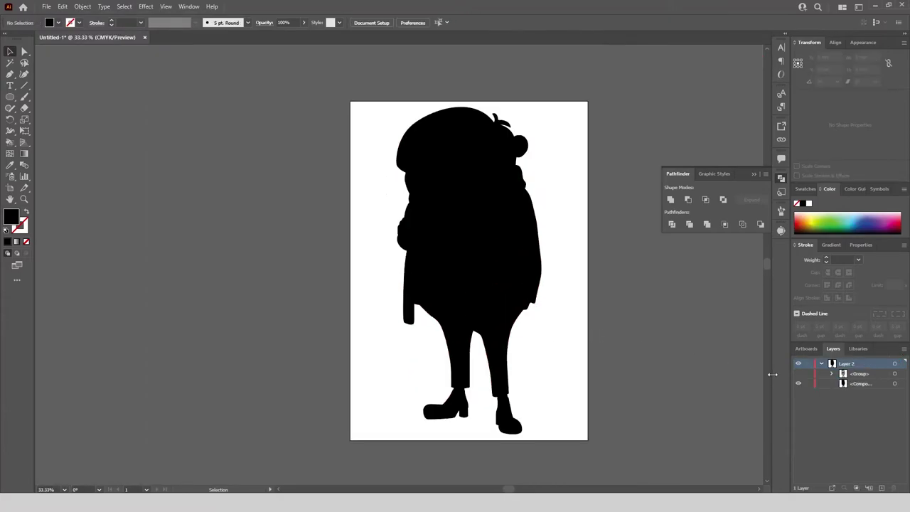
Step: Show the coloured character group above the silhouette and ungroup it
left_click(799, 374)
left_click(453, 184)
right_click(454, 183)
left_click(486, 262)
left_click(628, 318)
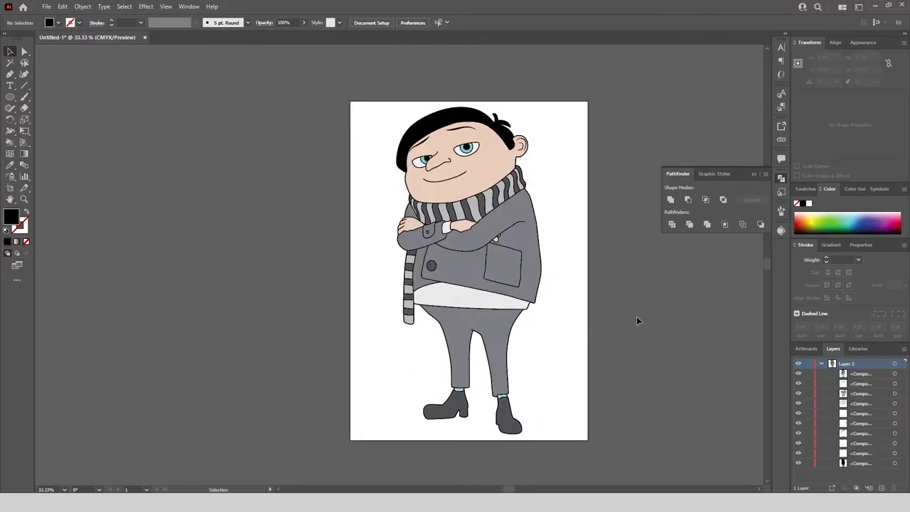
Step: Toggle the visibility of the black outline and silhouette paths to check how each backs the colour shapes
left_click(797, 373)
left_click(798, 463)
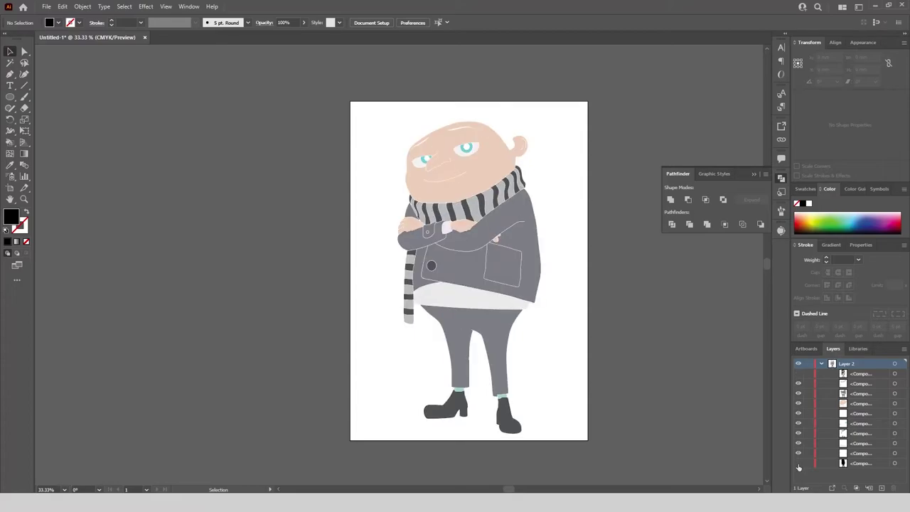
left_click(798, 373)
left_click(798, 373)
left_click(799, 463)
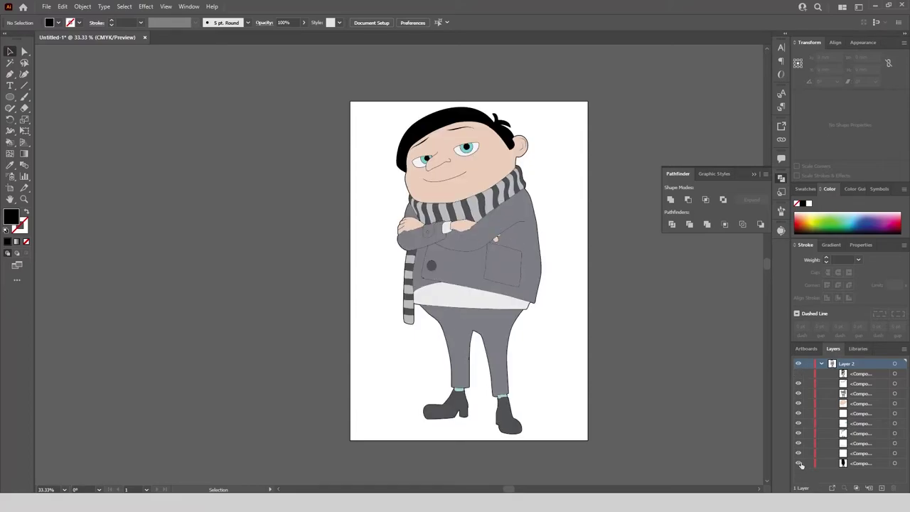
left_click(797, 373)
Step: Save the artwork in the AsreArt folder as an SVG file named YoungGru
left_click(46, 7)
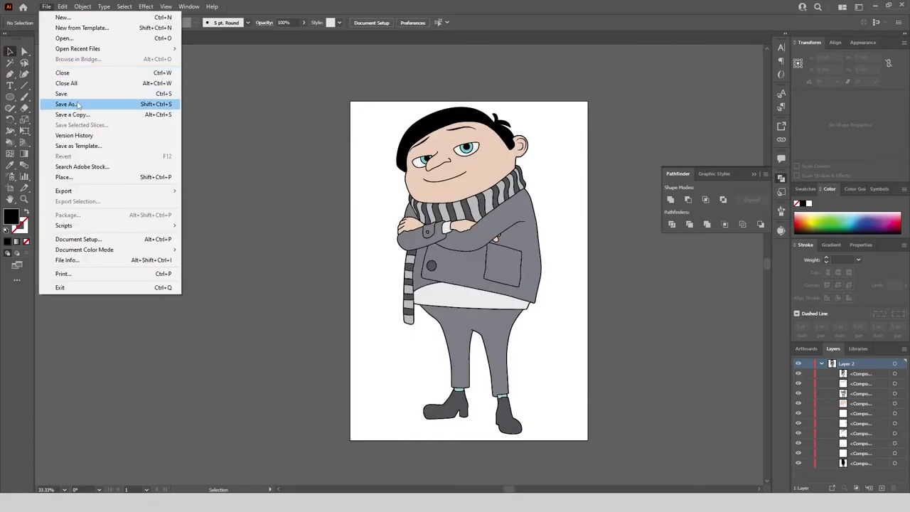
left_click(67, 105)
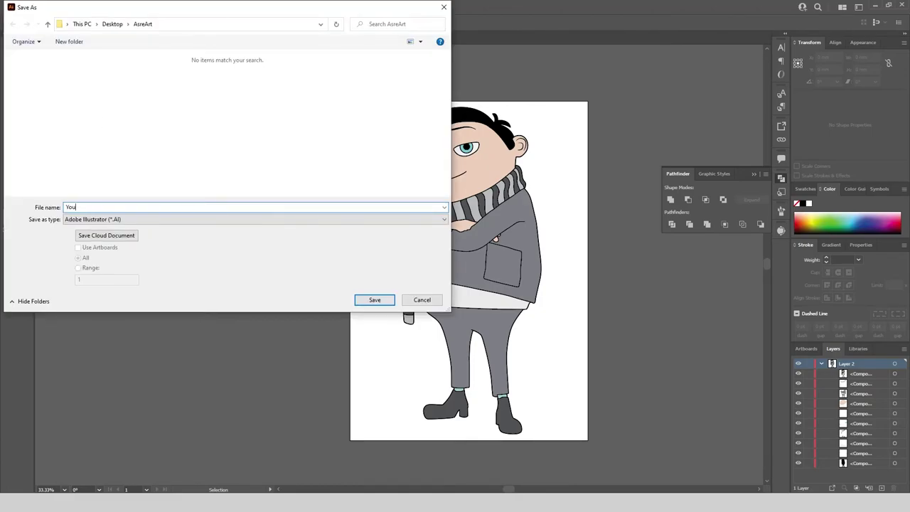
left_click(142, 219)
left_click(142, 259)
left_click(374, 300)
left_click(482, 280)
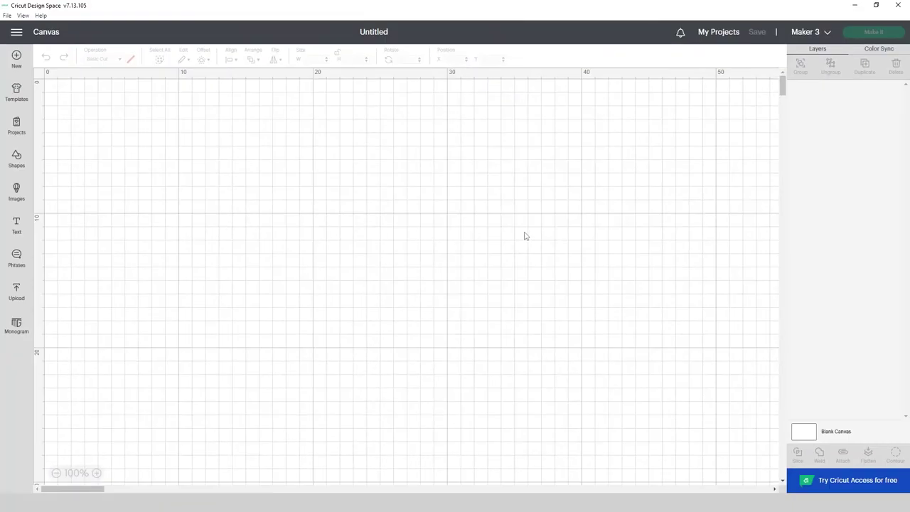
Step: In Cricut Design Space, upload the YoungGru file as a cut image and add it to the canvas
left_click(15, 292)
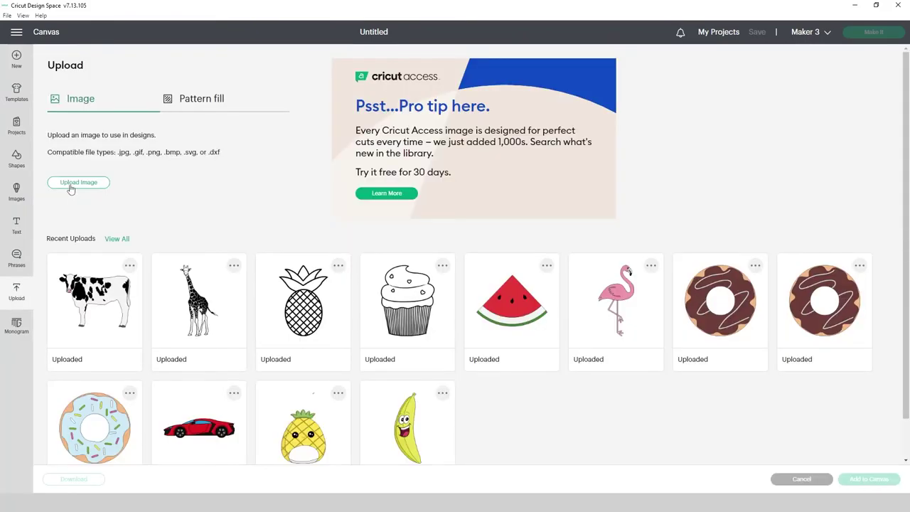
left_click(78, 183)
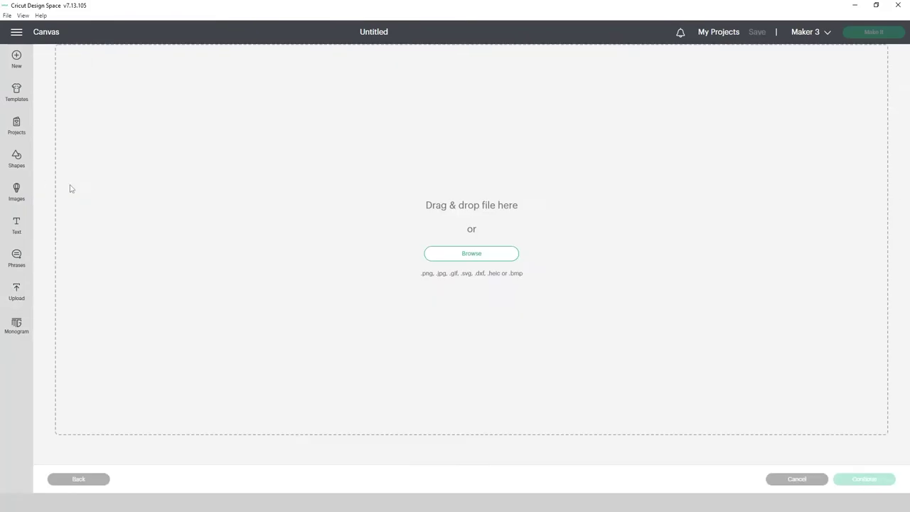
left_click(460, 254)
left_click(41, 94)
double_click(41, 94)
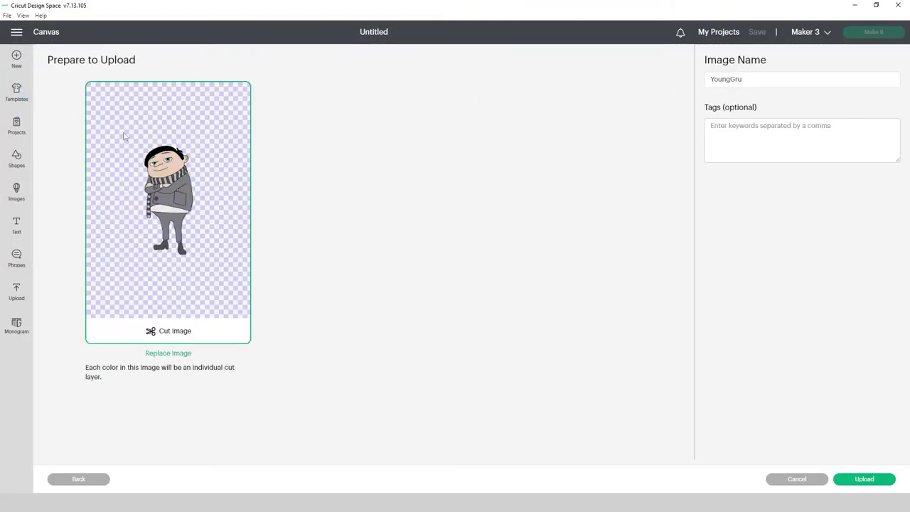
left_click(864, 479)
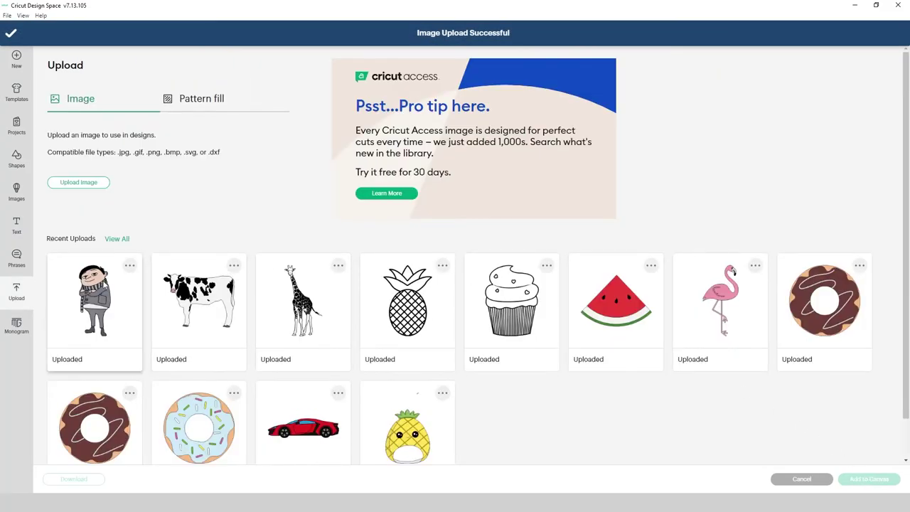
left_click(106, 285)
left_click(868, 482)
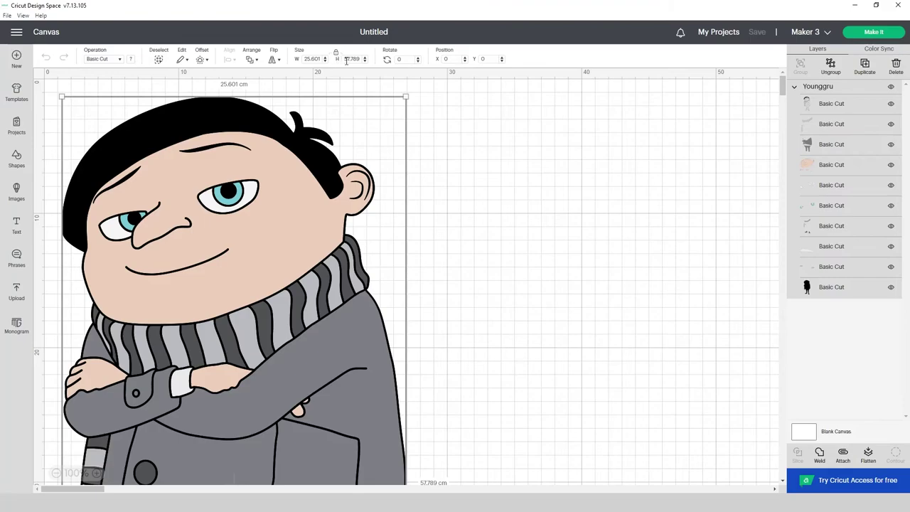
Step: Set the image's height to 20 cm and move it to about X 22.4, Y 6.1 on the canvas
double_click(346, 61)
type("20")
key("Return")
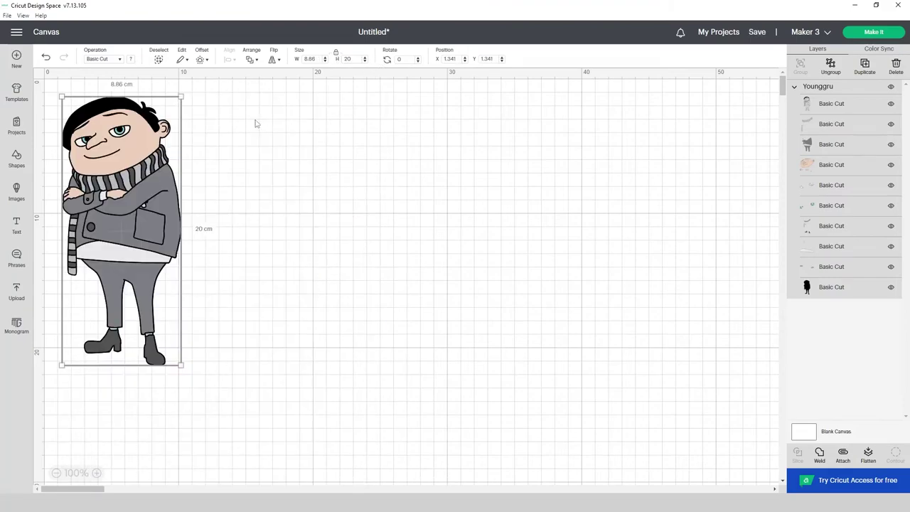
left_click_drag(131, 163, 414, 228)
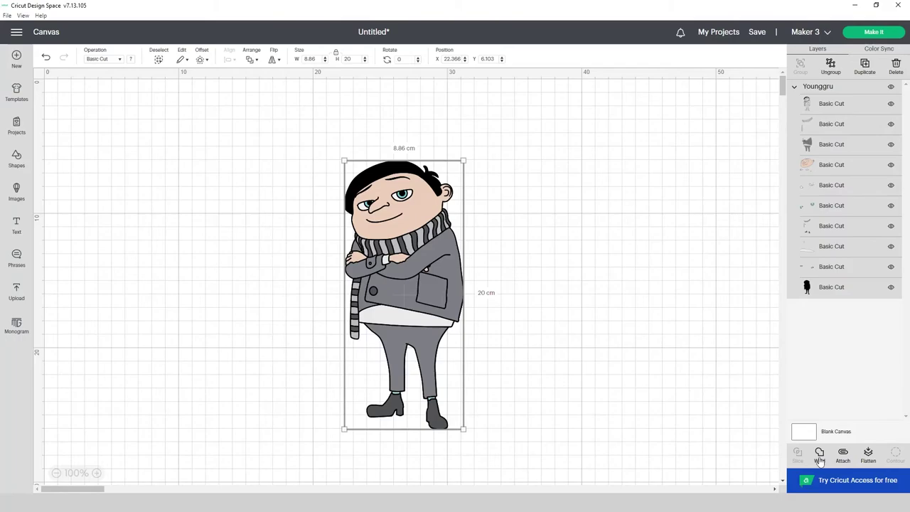
Step: Try welding all layers of the image into one shape and undo the weld
left_click(820, 461)
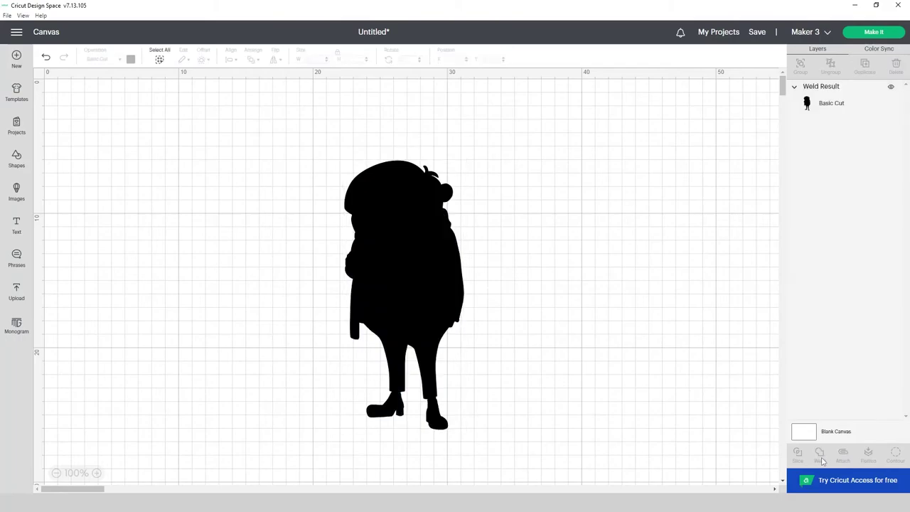
left_click(45, 58)
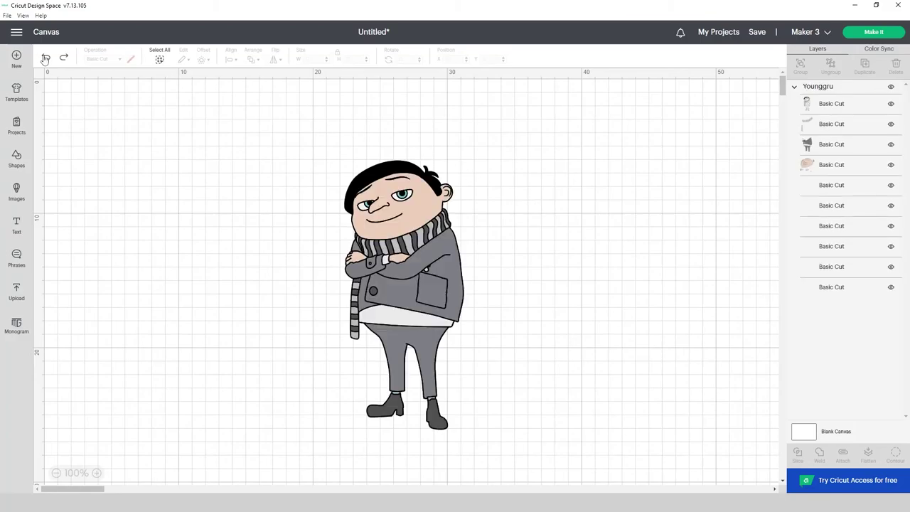
Step: Ungroup the image and move its black outline layer clear of the coloured figure, to about X 45.2, Y 6.1
left_click(399, 201)
right_click(397, 201)
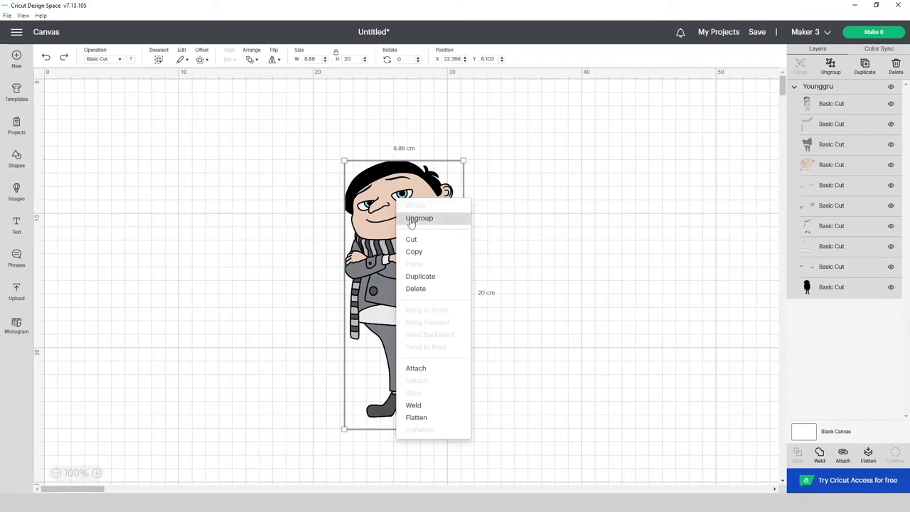
left_click(419, 218)
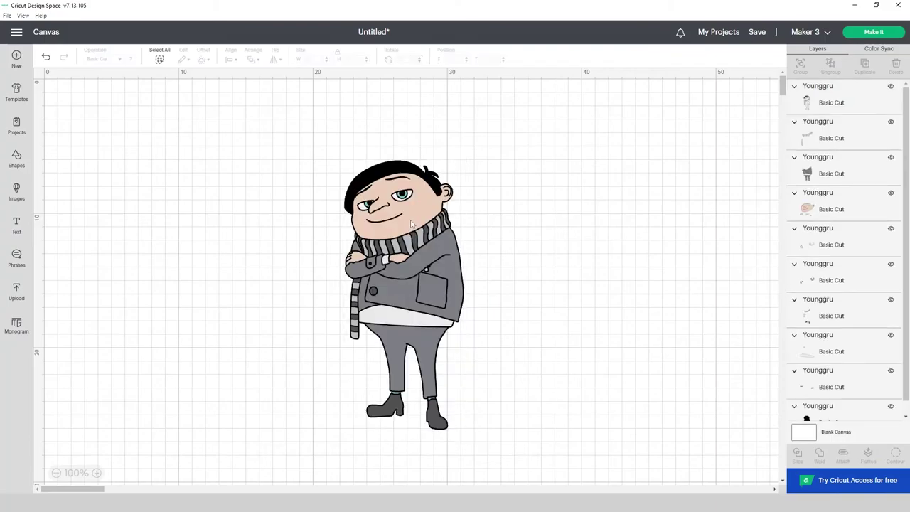
left_click(435, 184)
left_click_drag(435, 184, 743, 186)
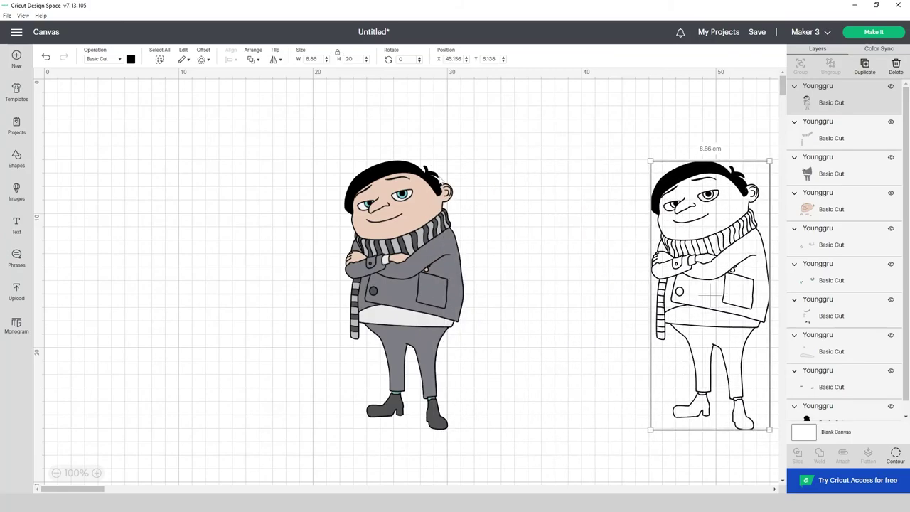
Step: Move the black silhouette clear of the figure and the skin layer beside the outline, with the eye-white and teal eye layers below the skin pieces
left_click(402, 170)
left_click_drag(402, 171, 108, 172)
left_click_drag(431, 200, 609, 202)
left_click_drag(407, 200, 596, 282)
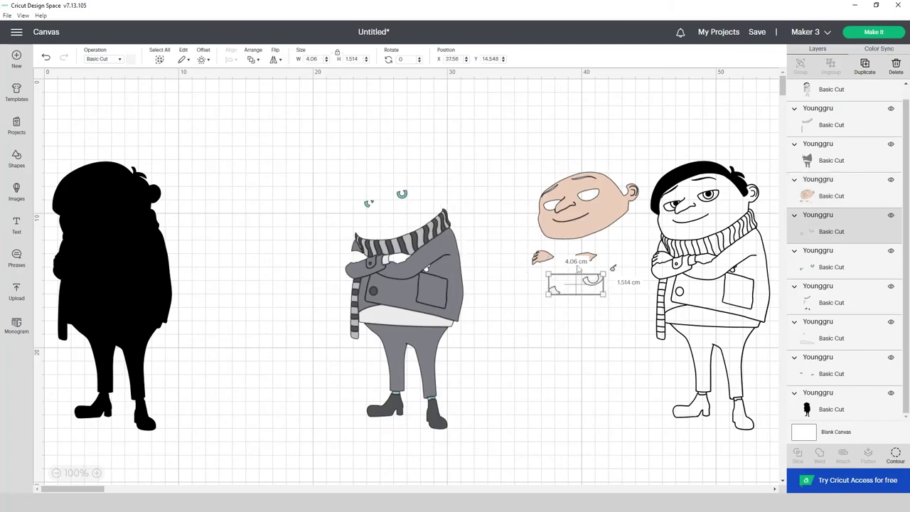
left_click_drag(404, 199, 606, 302)
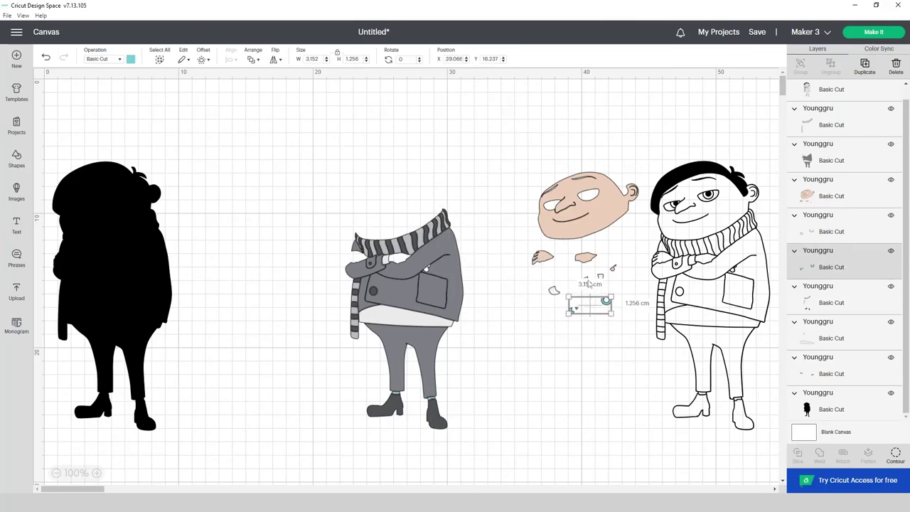
Step: Place the light grey scarf layer at about X 11.7, Y 9.2, the jacket layer at X 13, Y 14.4, and dark grey at X 27.9, Y 9.2
left_click_drag(421, 241, 271, 233)
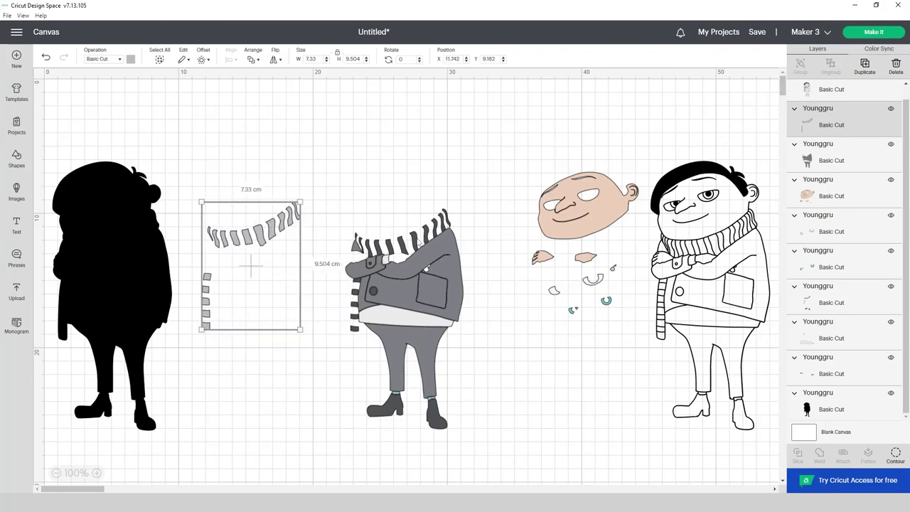
left_click_drag(416, 241, 287, 284)
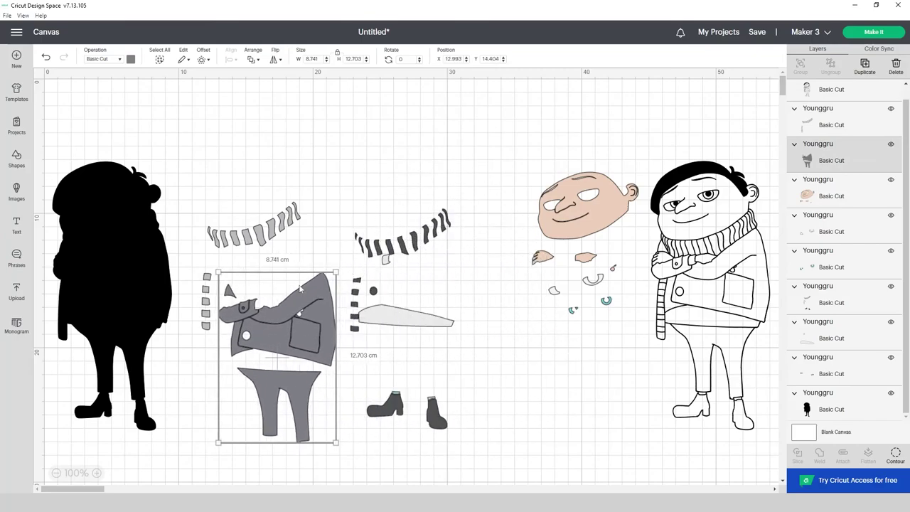
left_click_drag(409, 252, 474, 244)
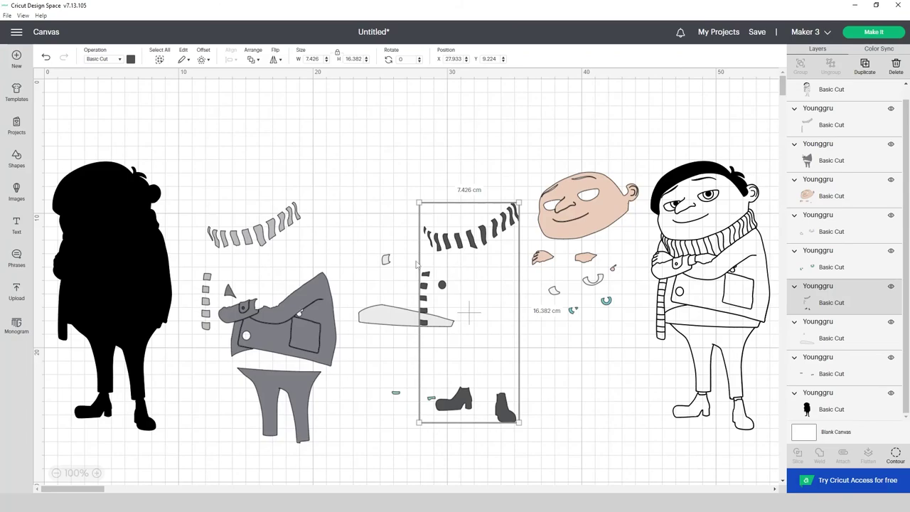
Step: Move the pale shirt layer below the skin and eye pieces and the teal sock layer just above the dark shoes, leaving nothing selected
left_click_drag(381, 316, 551, 376)
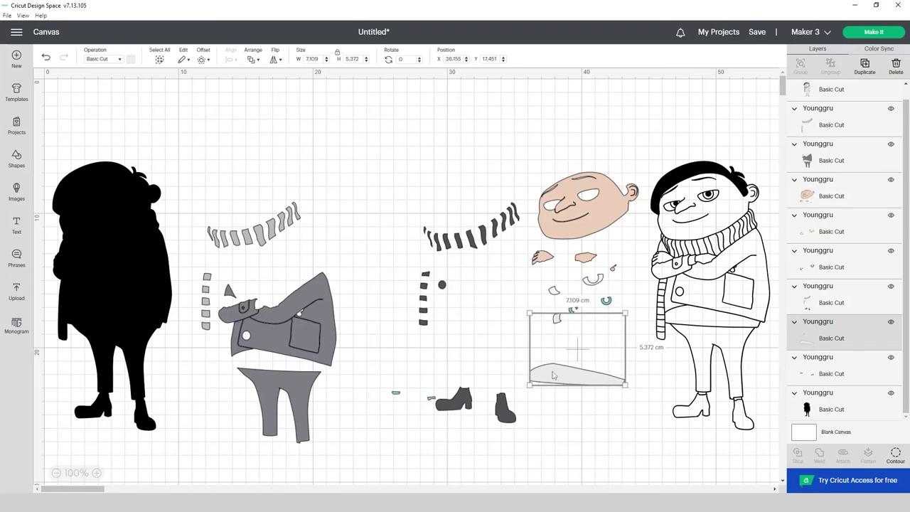
left_click(431, 400)
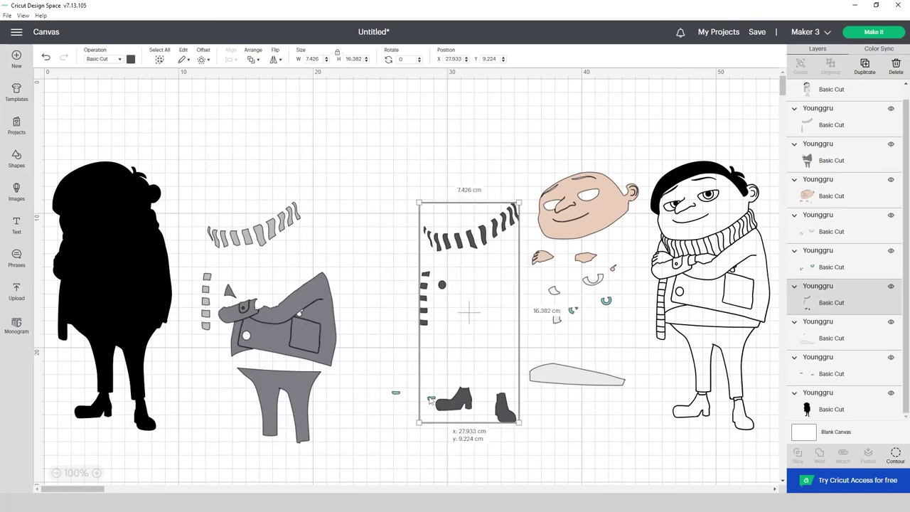
left_click(395, 395)
left_click_drag(396, 395, 462, 375)
left_click(377, 373)
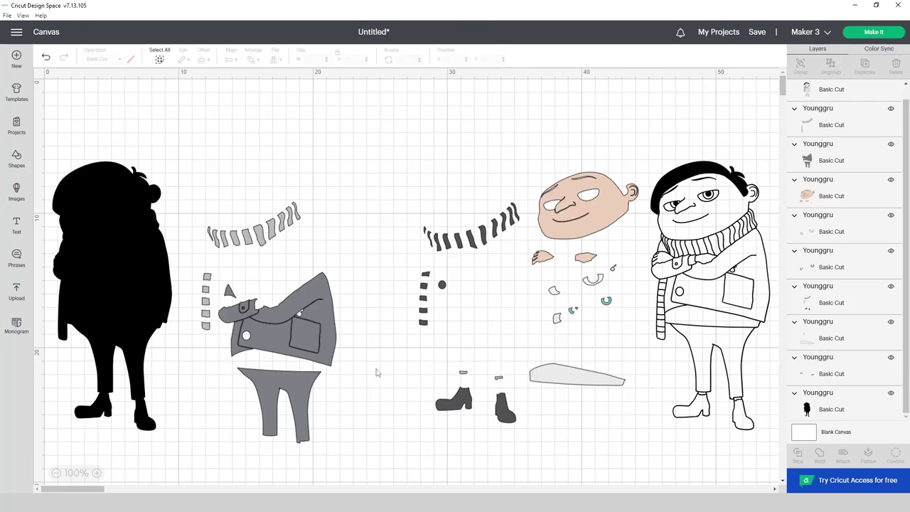